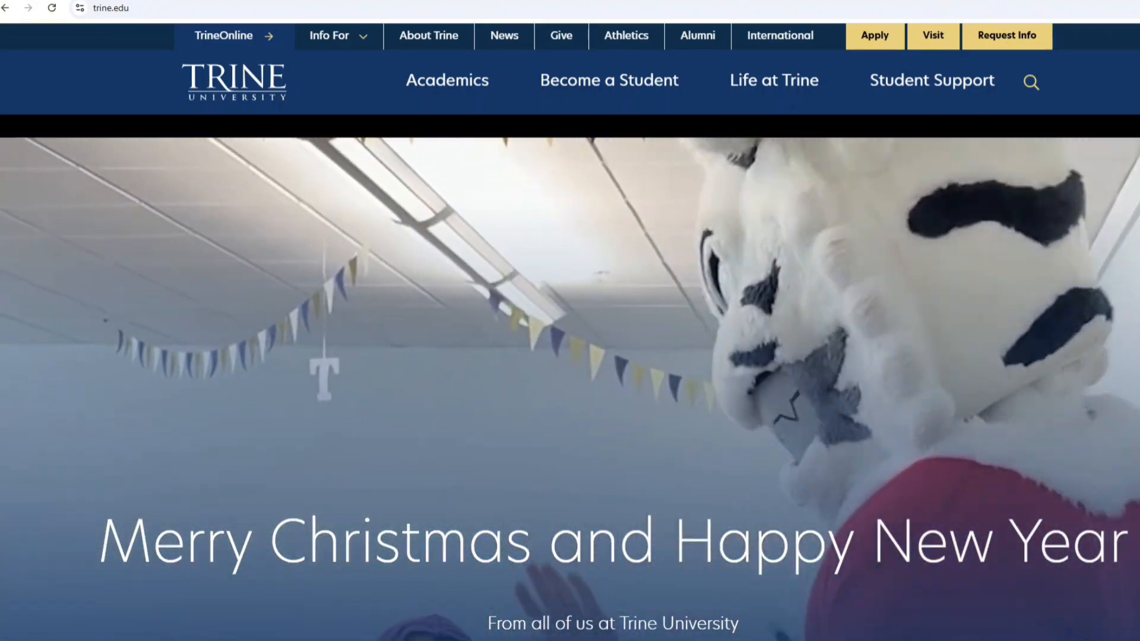
Step: Search Google in a new tab for "send transcripts from texas a and m university"
key("ctrl+t")
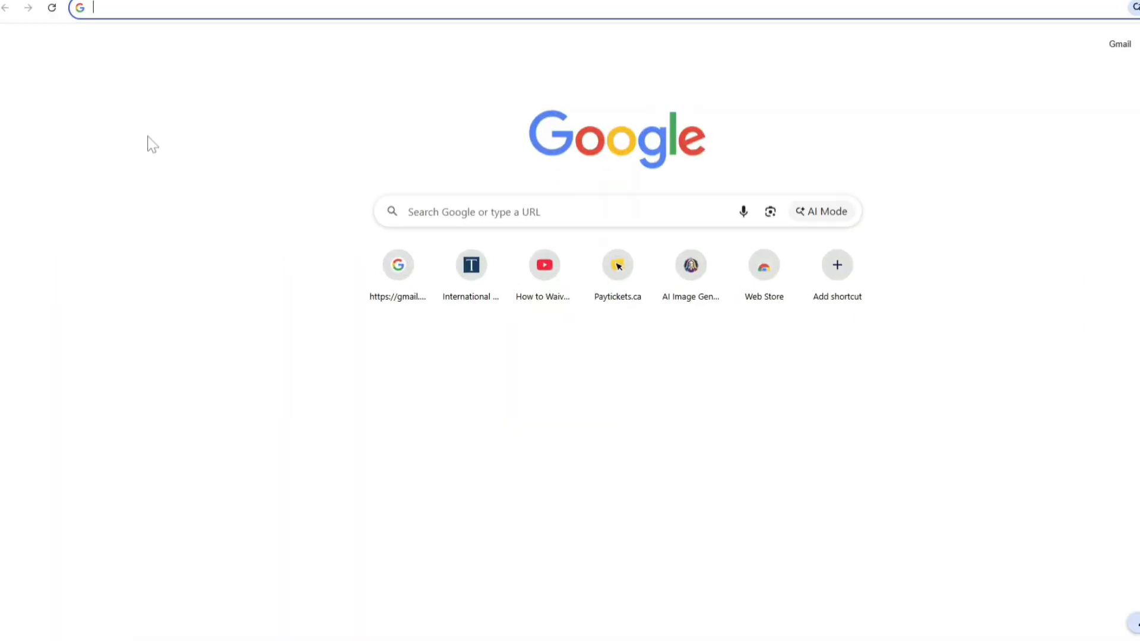
type("send tra")
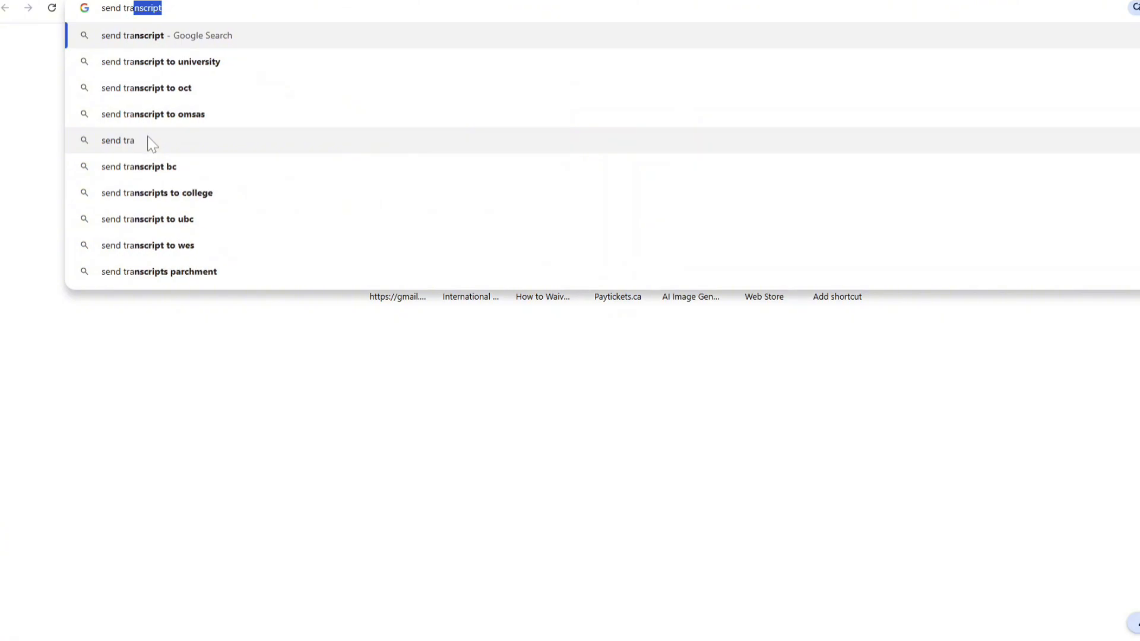
type("nscripts")
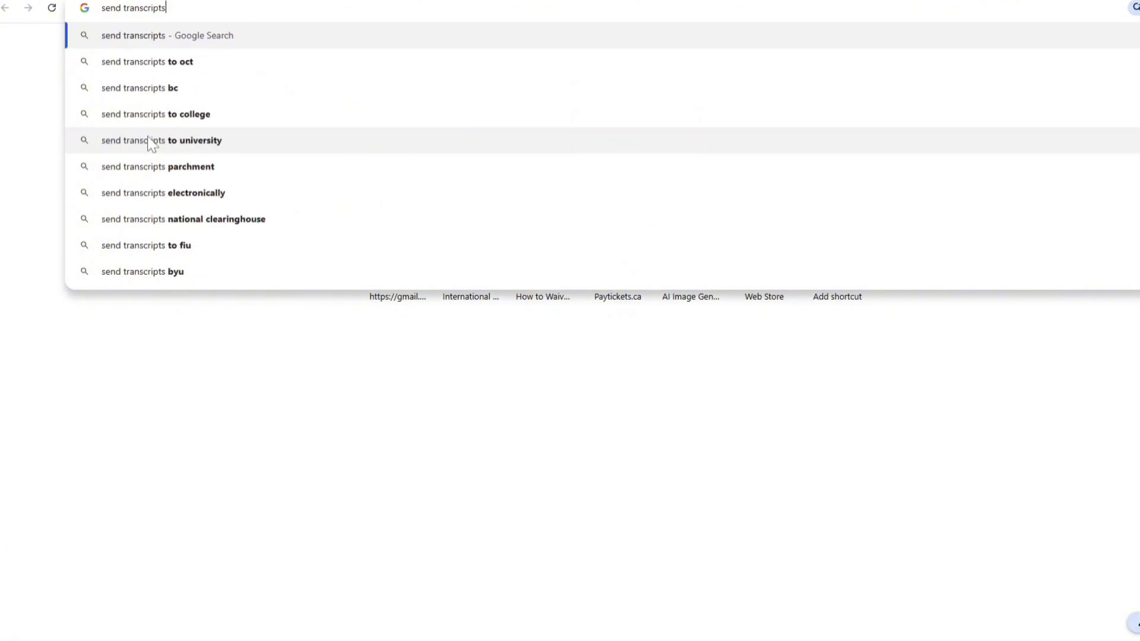
type(" from t")
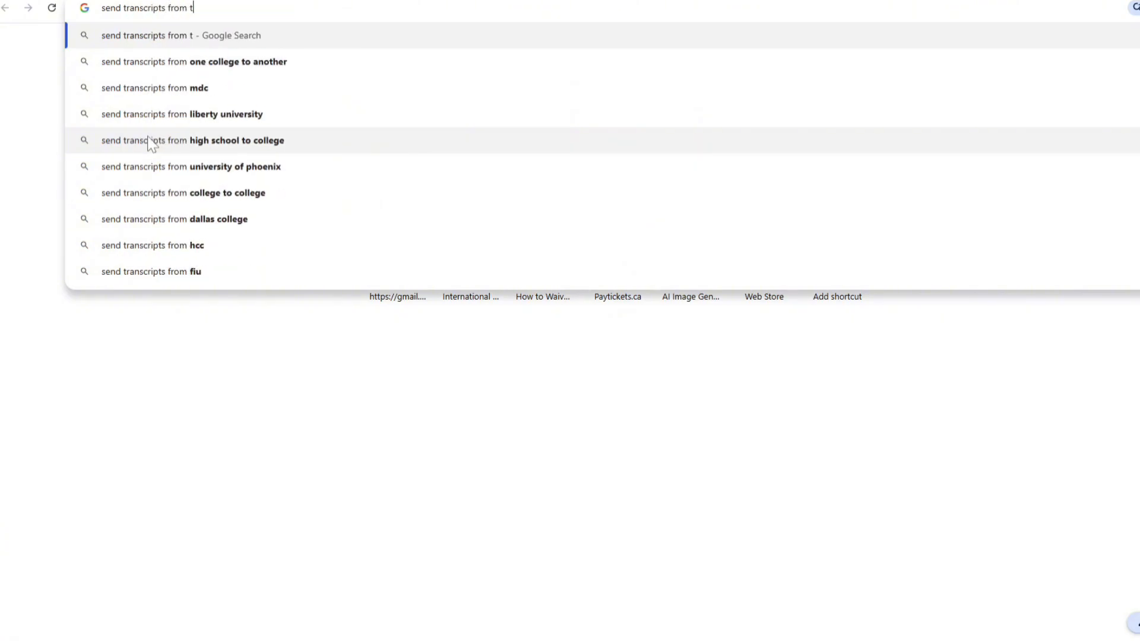
type("exas a a")
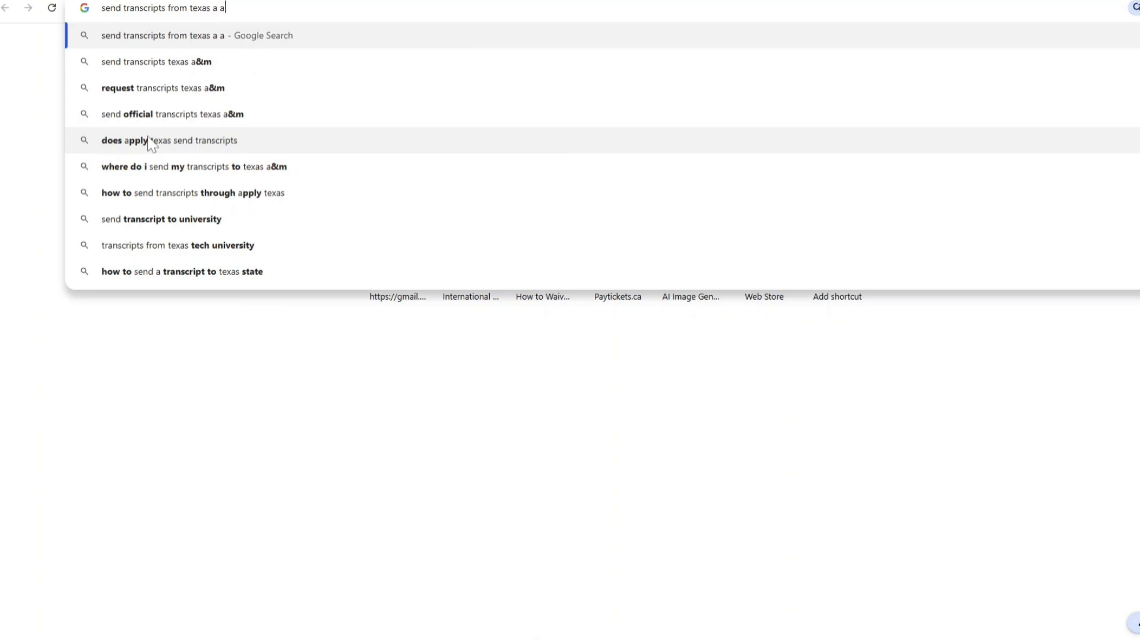
type("nd m university")
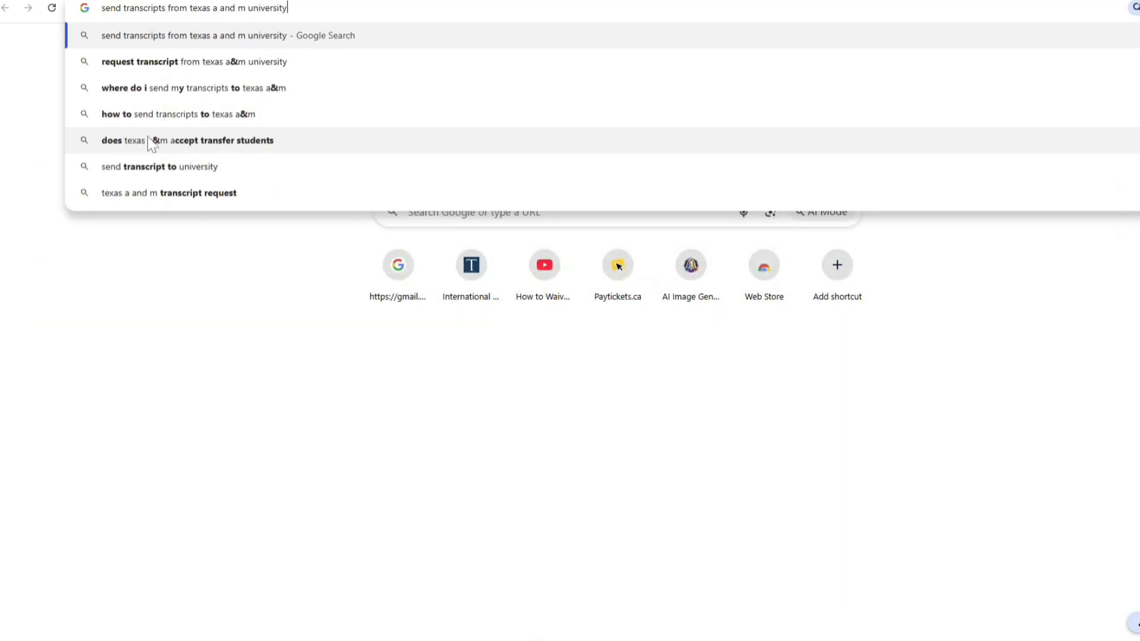
key("Return")
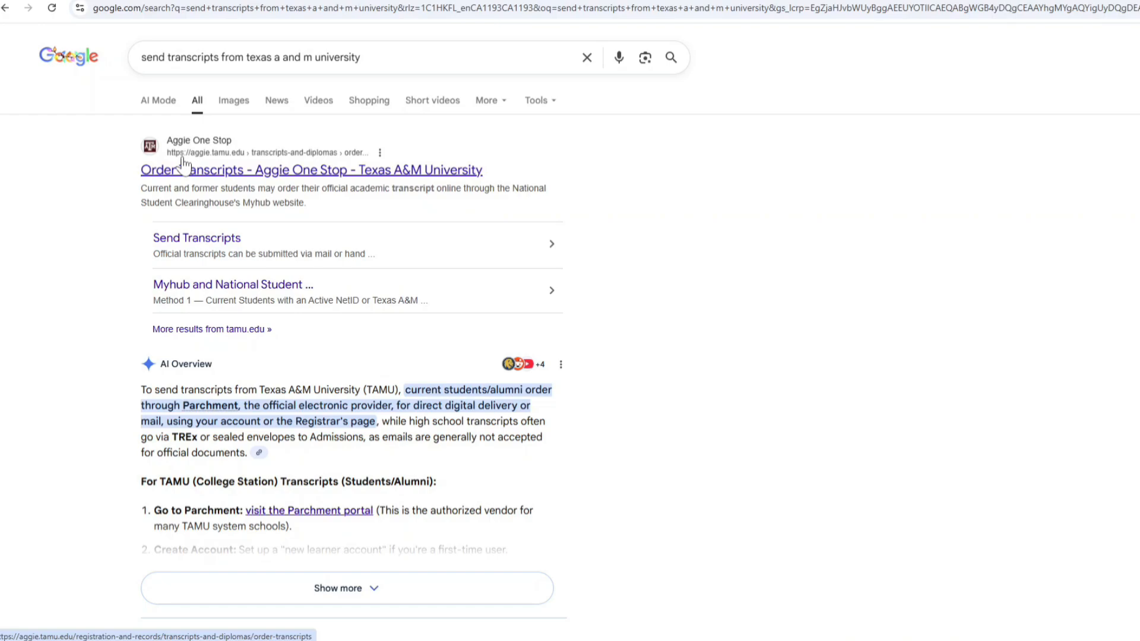
Step: Enlarge the search results and open the Order Transcripts page of Texas A&M's Aggie One Stop
key("ctrl+plus")
key("ctrl+plus")
key("ctrl+plus")
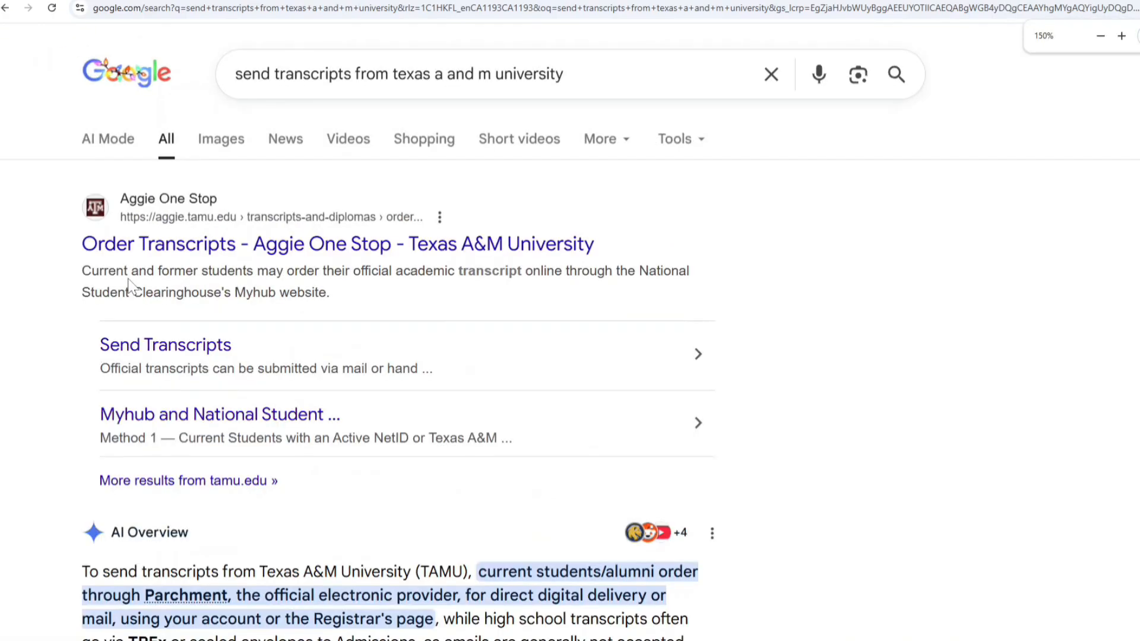
key("ctrl+plus")
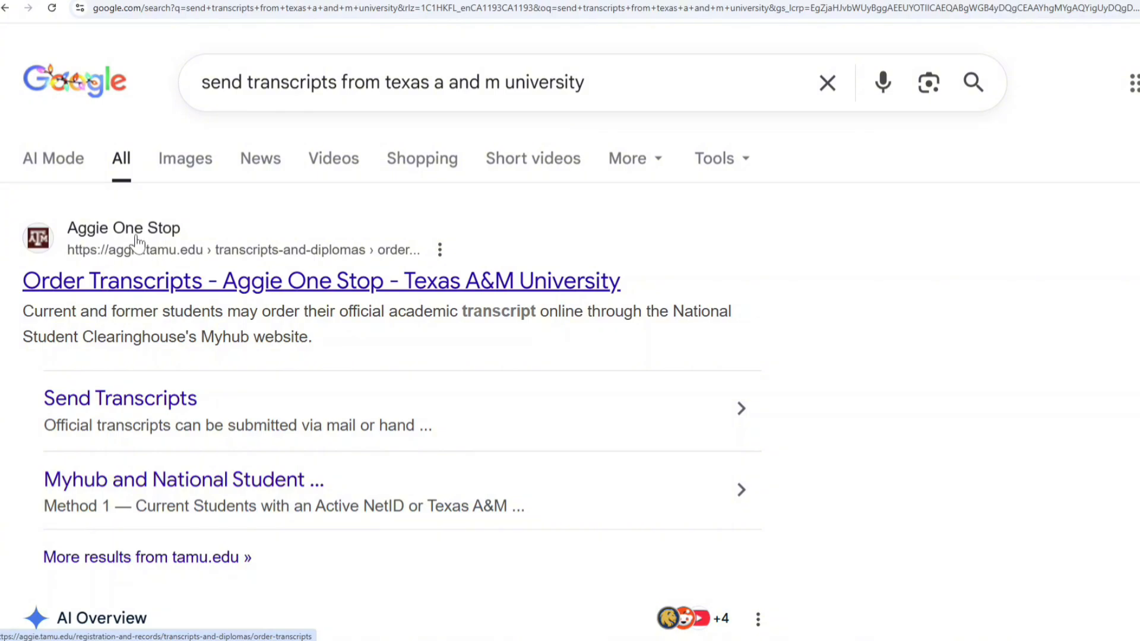
left_click(135, 287)
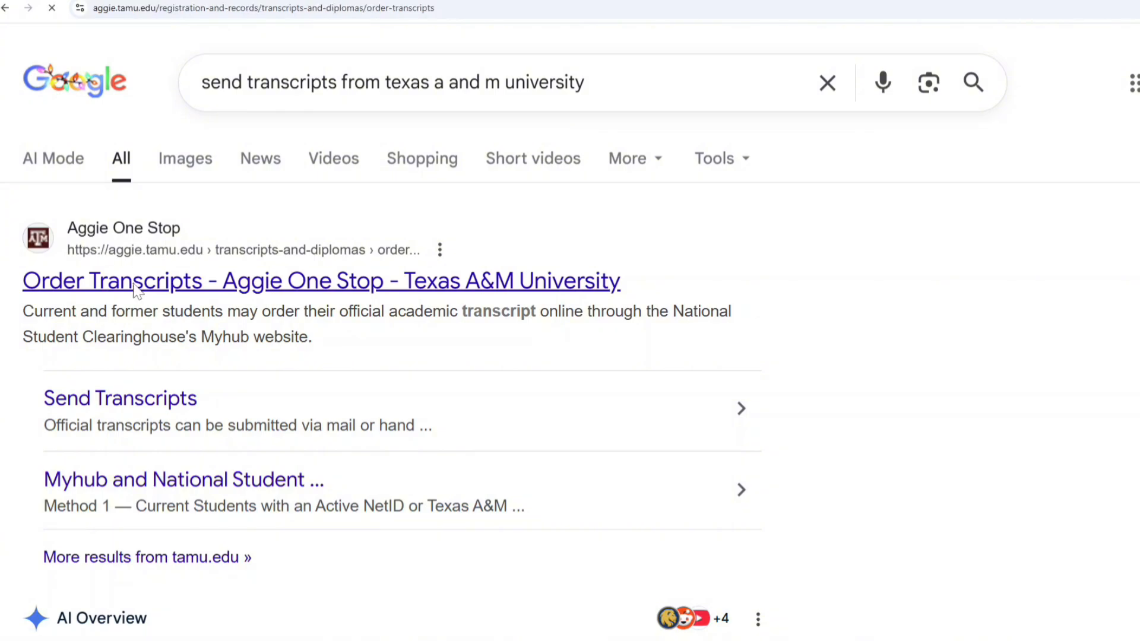
Step: Review the request options for current and former students, and open the Myhub and National Student Clearinghouse Transcript Ordering Information page
scroll(133, 285, "down", 5)
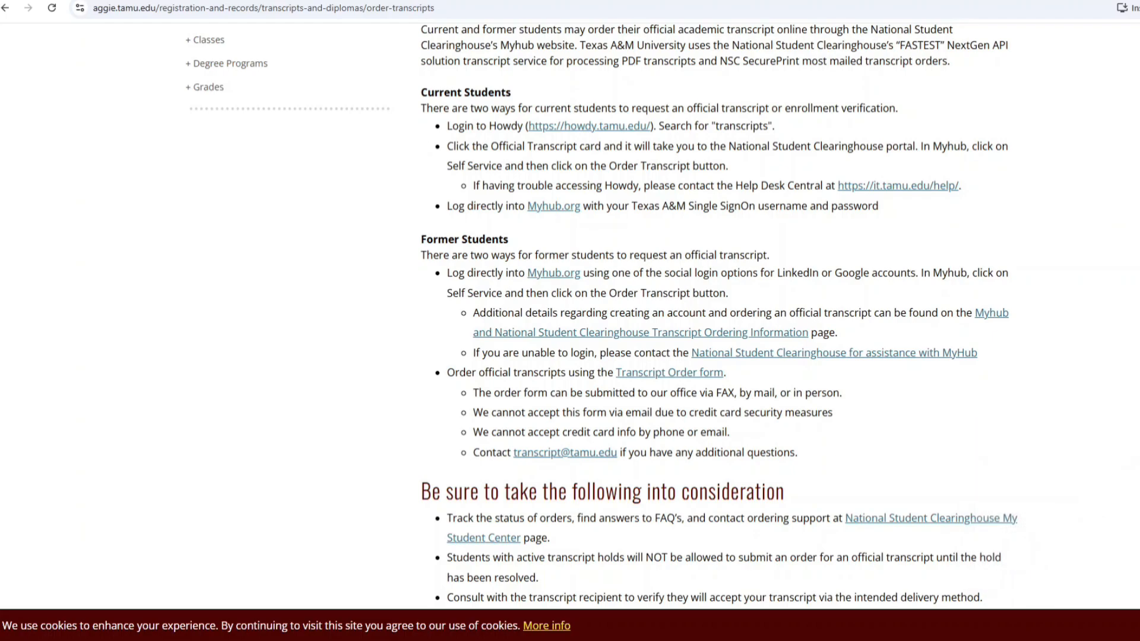
left_click_drag(421, 93, 501, 93)
left_click_drag(427, 240, 478, 240)
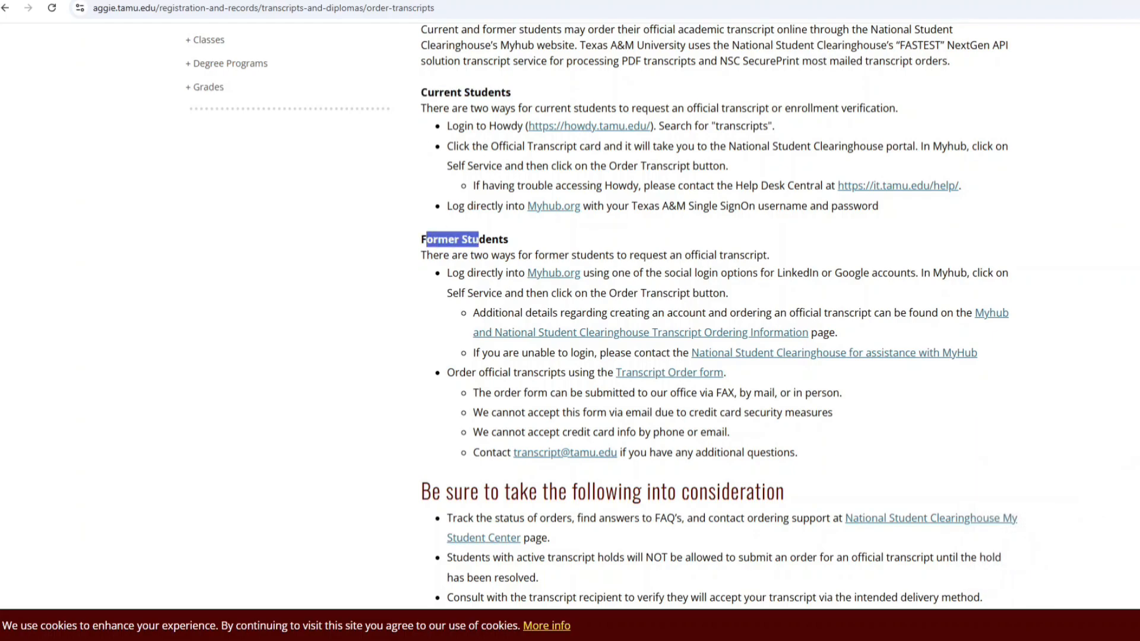
key("ctrl+plus")
key("ctrl+plus")
key("ctrl+plus")
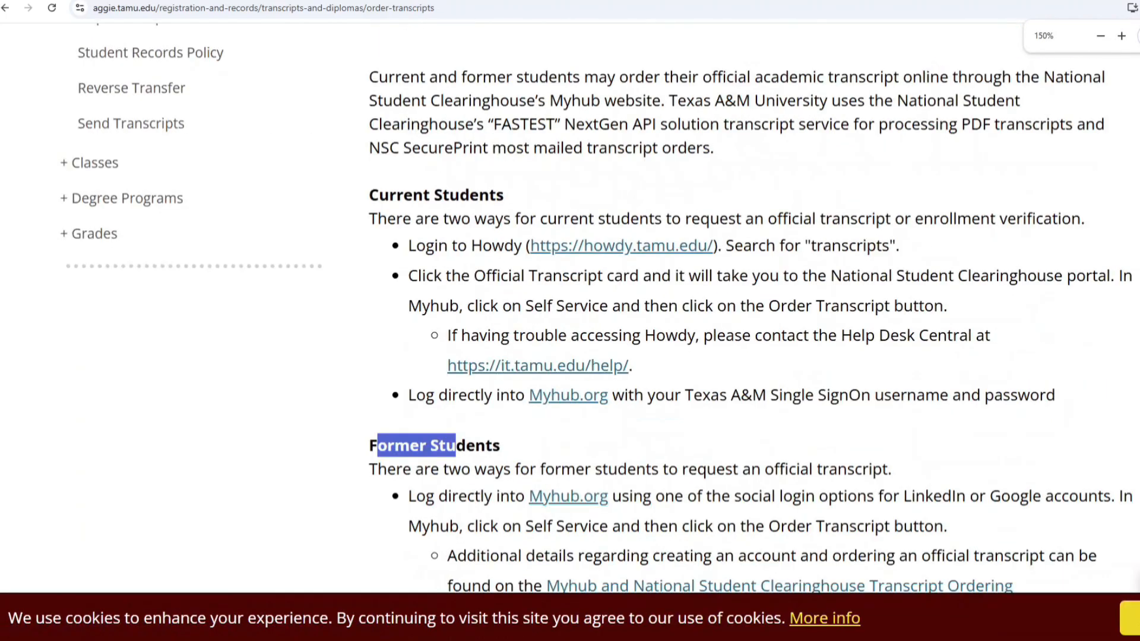
scroll(670, 339, "down", 1)
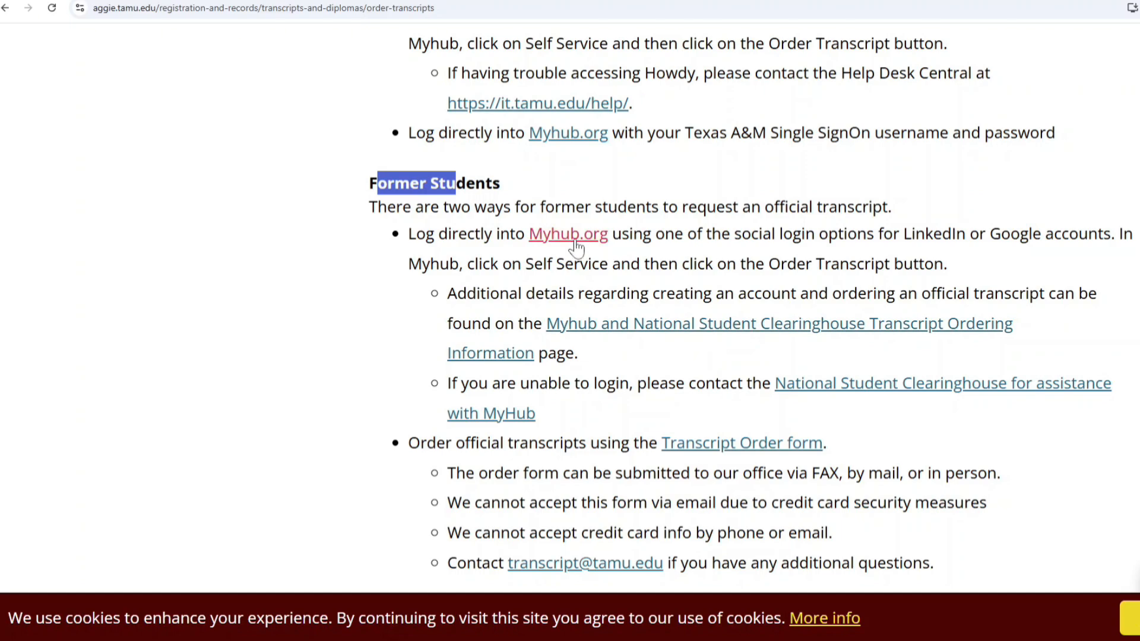
left_click_drag(565, 264, 797, 263)
left_click(691, 326)
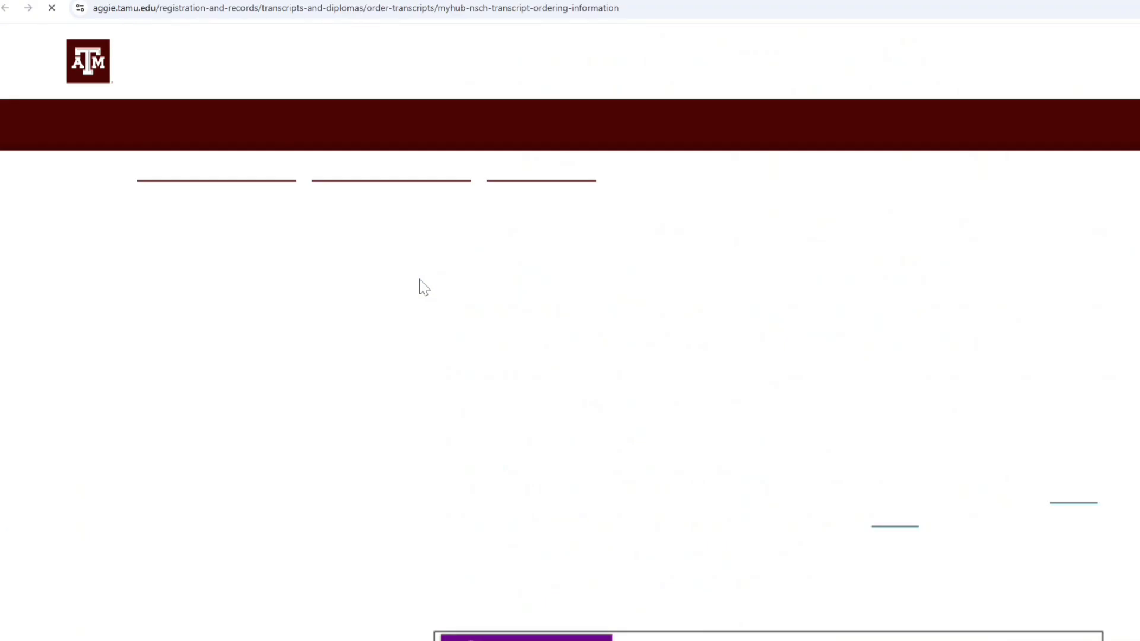
Step: Examine the Method 1 heading for current students with an active NetID
scroll(888, 423, "down", 6)
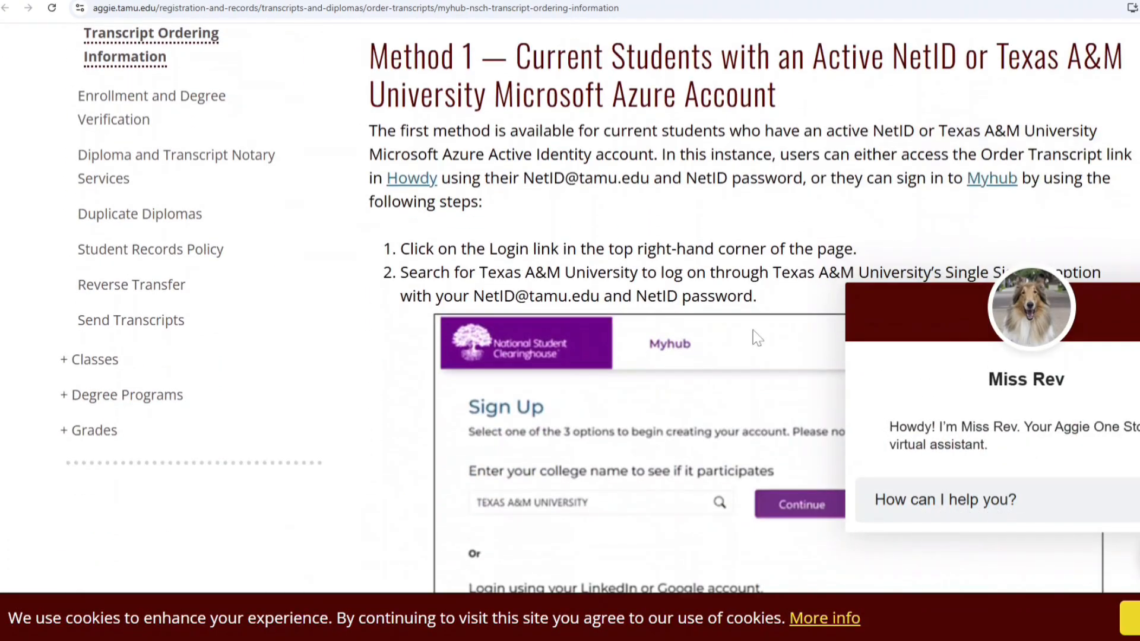
scroll(888, 423, "up", 2)
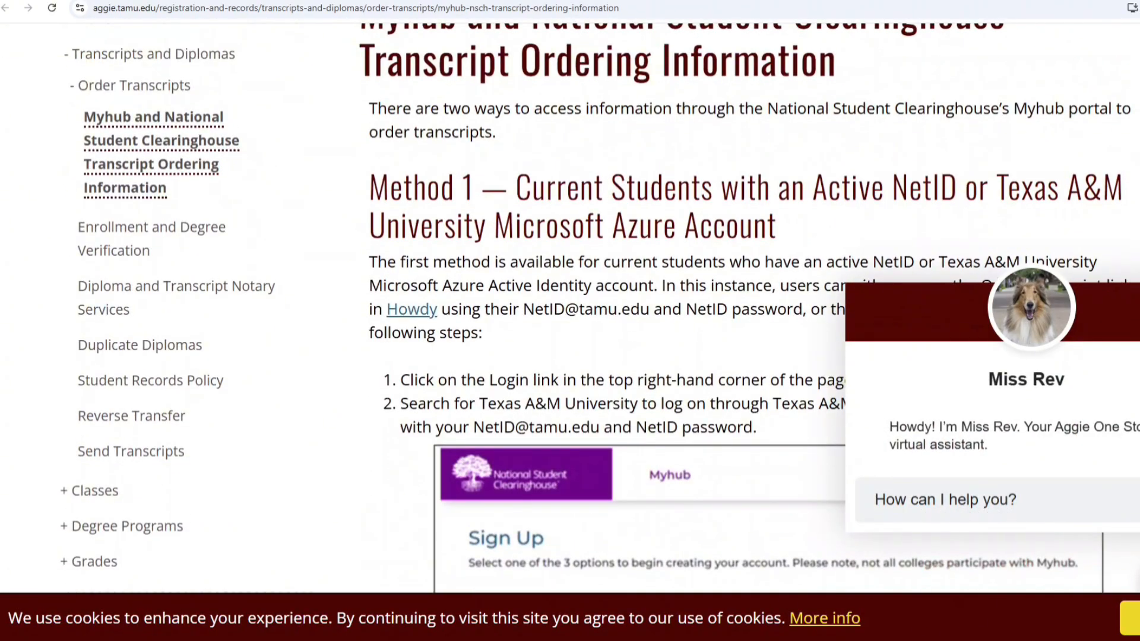
left_click_drag(581, 188, 748, 189)
left_click_drag(858, 188, 957, 188)
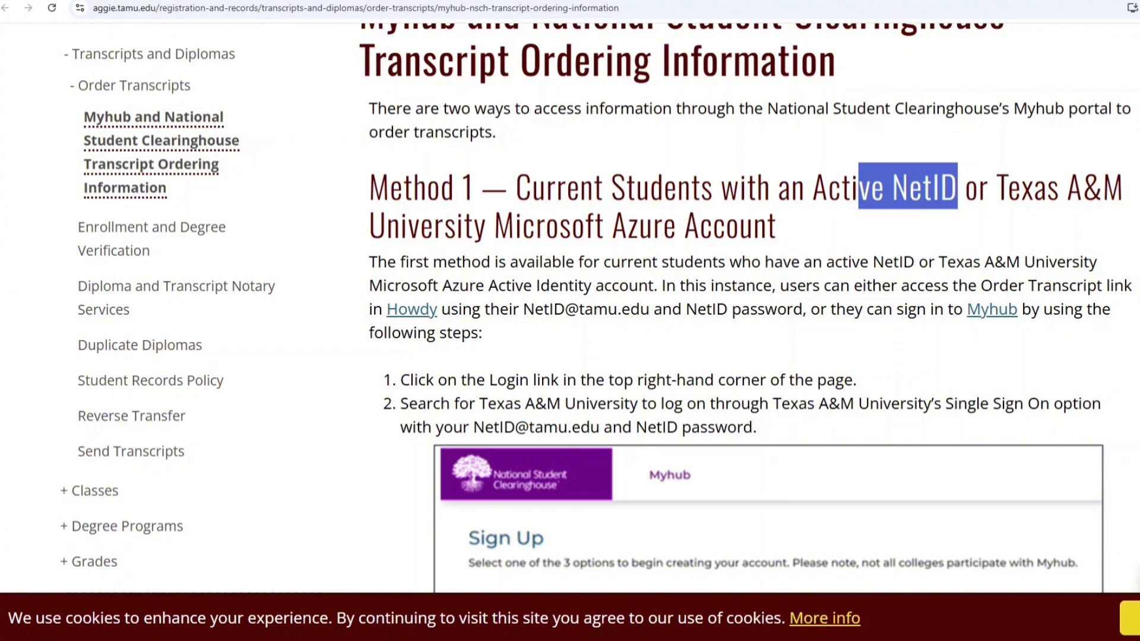
Step: Examine Method 2 for users without an active Howdy account, including the social logon explanation for former students
scroll(597, 297, "down", 10)
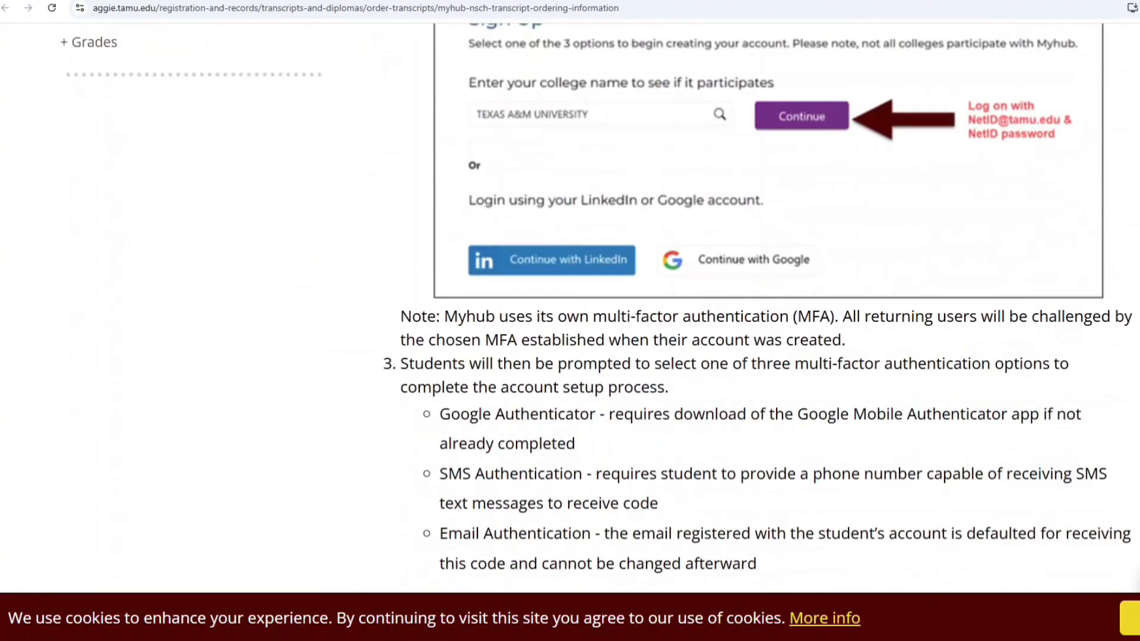
scroll(597, 297, "down", 4)
left_click_drag(537, 238, 982, 240)
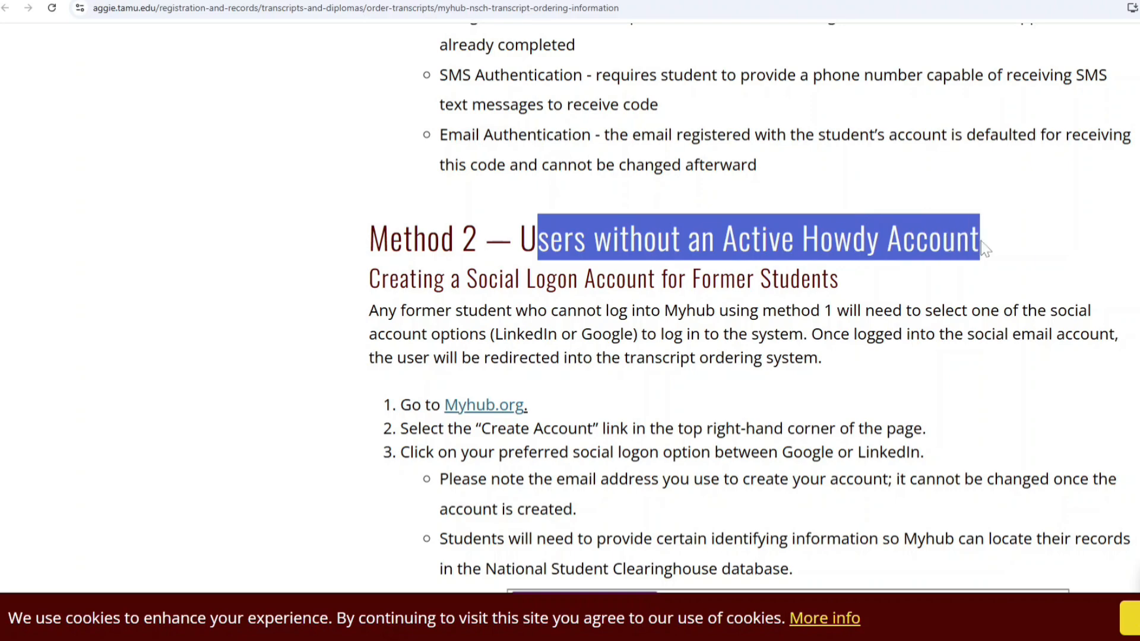
scroll(852, 278, "down", 2)
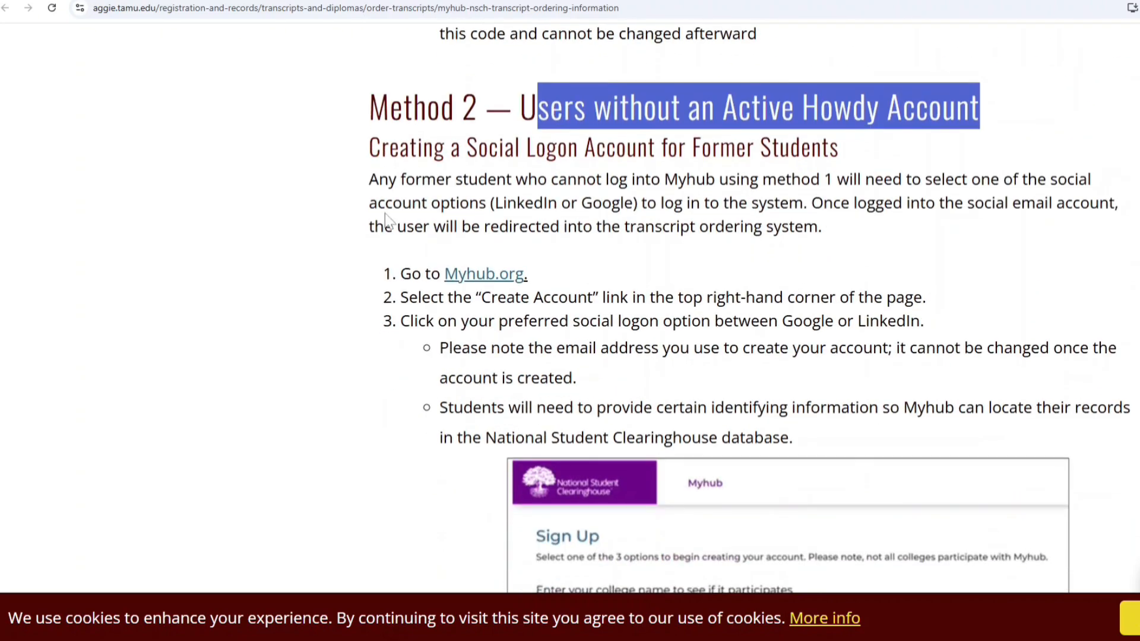
left_click_drag(616, 147, 822, 147)
left_click_drag(892, 180, 818, 226)
scroll(818, 227, "down", 2)
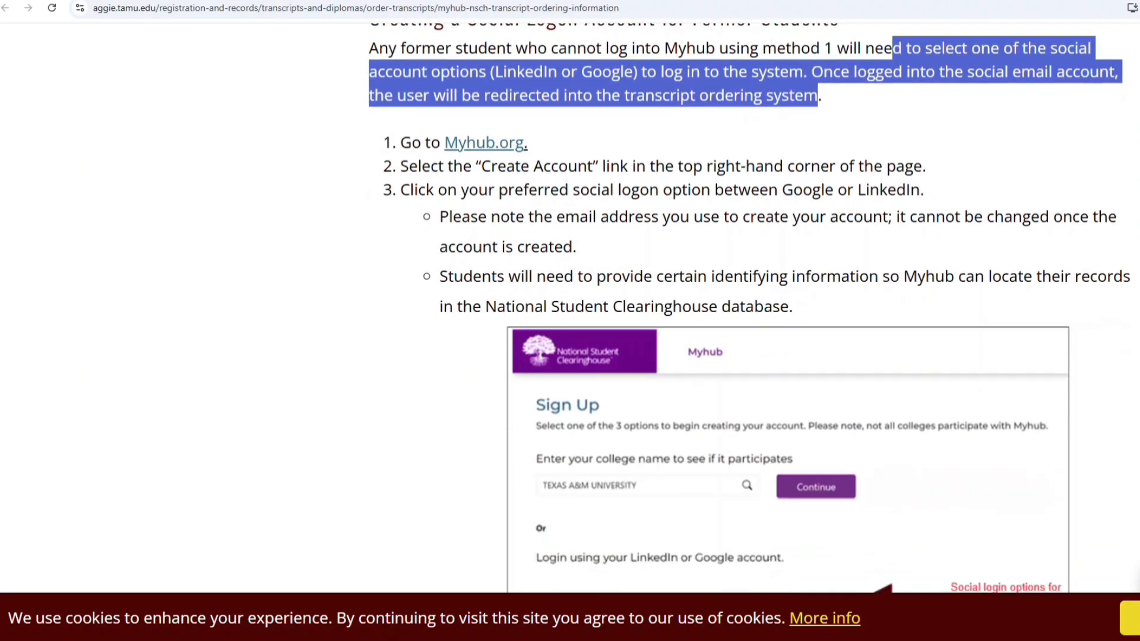
Step: Open Myhub.org from the Method 2 instructions in a separate tab and start creating an account there
right_click(498, 149)
left_click(517, 166)
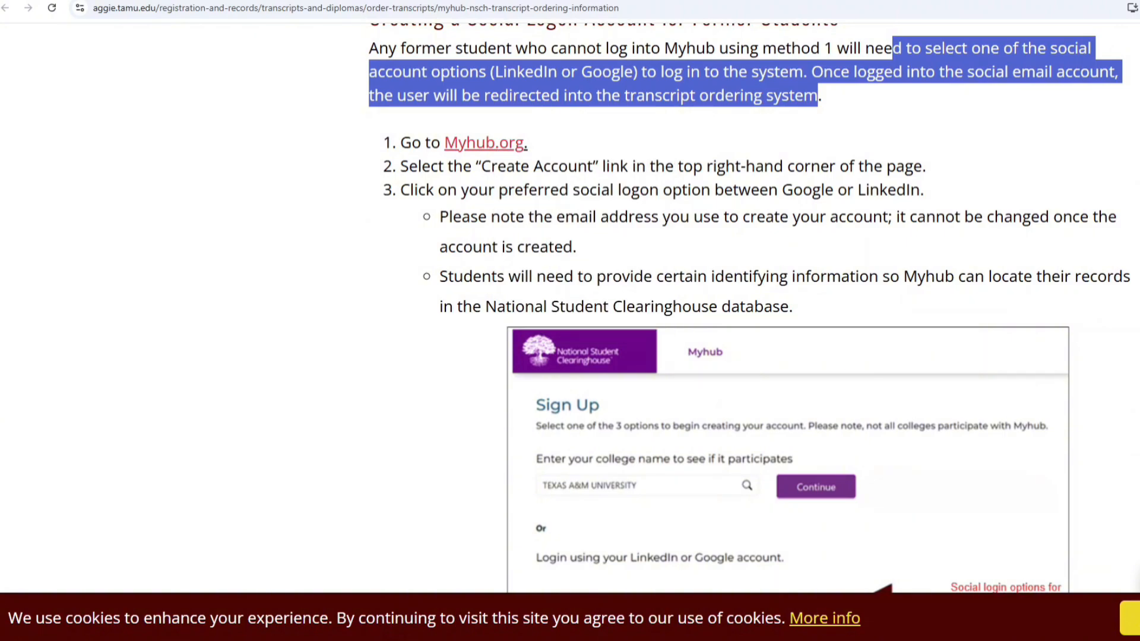
left_click_drag(482, 167, 887, 166)
left_click(347, 0)
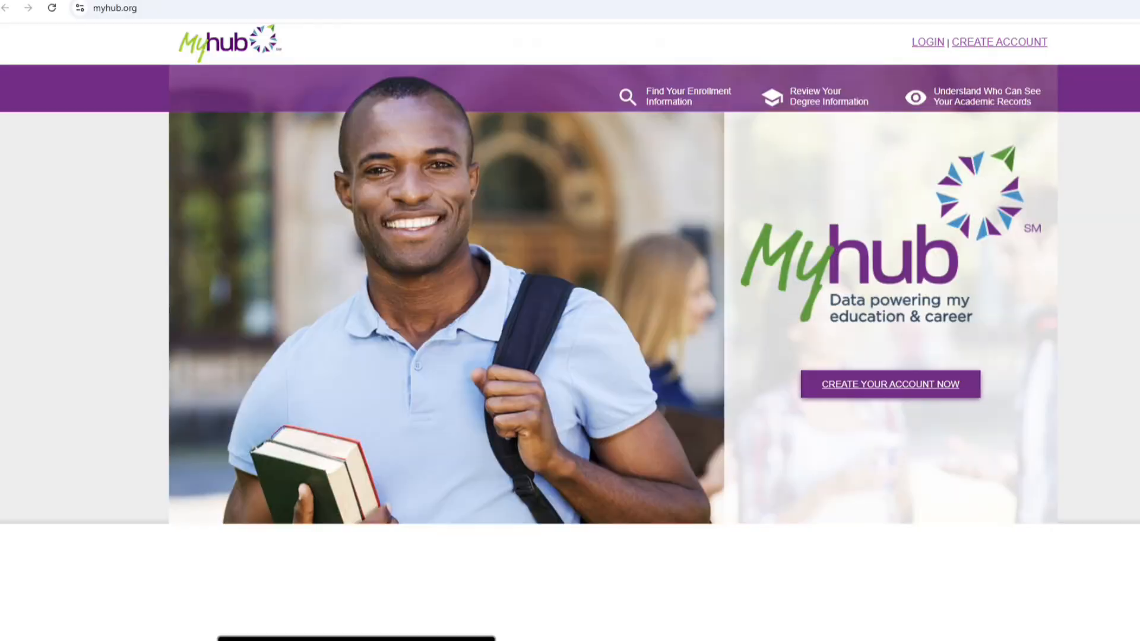
left_click(1017, 48)
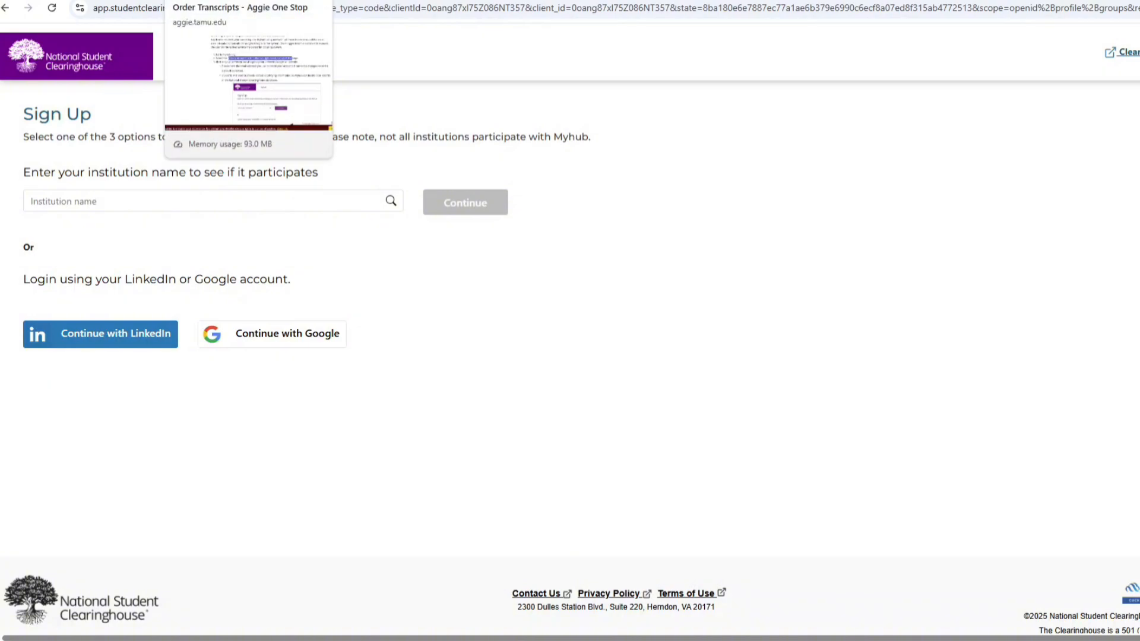
Step: Return to the ordering instructions and read the social logon choice, email address note and identifying information requirement
left_click(250, 1)
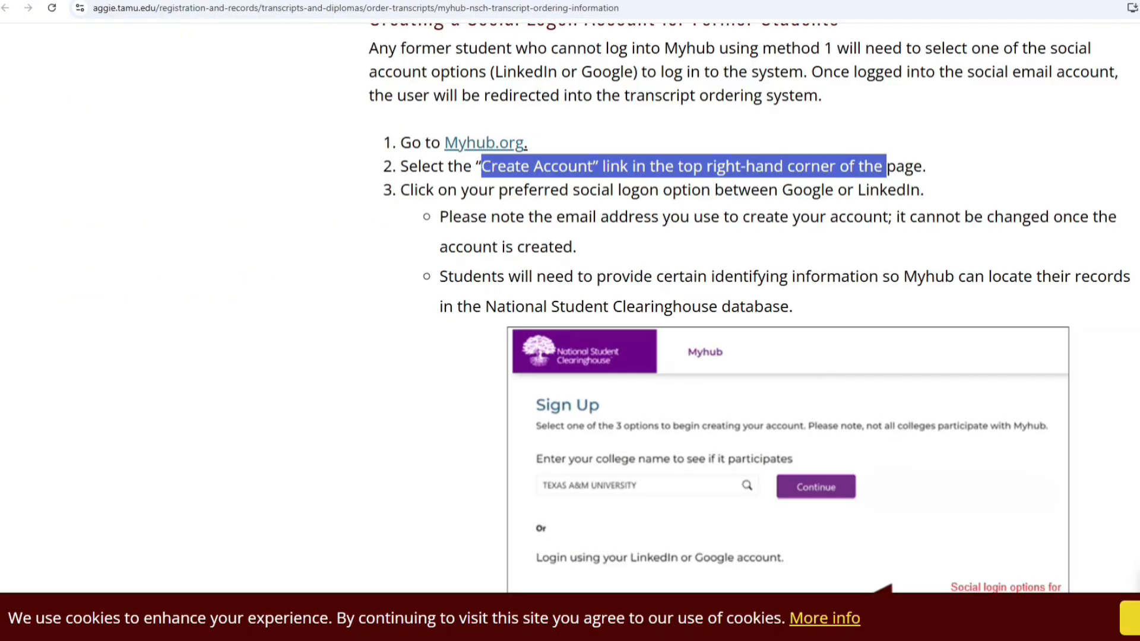
left_click_drag(468, 190, 911, 190)
left_click_drag(533, 217, 554, 249)
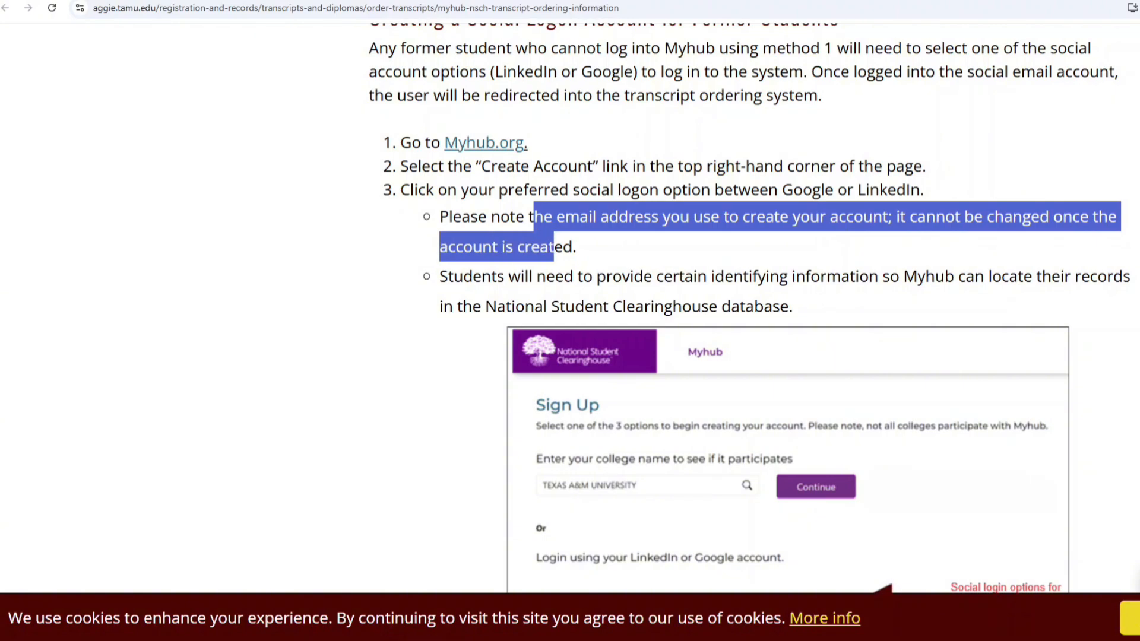
left_click_drag(497, 276, 789, 307)
Step: Examine the instructions on accepting Myhub's terms and choosing Google Authenticator, SMS or Email Authentication
scroll(422, 305, "down", 8)
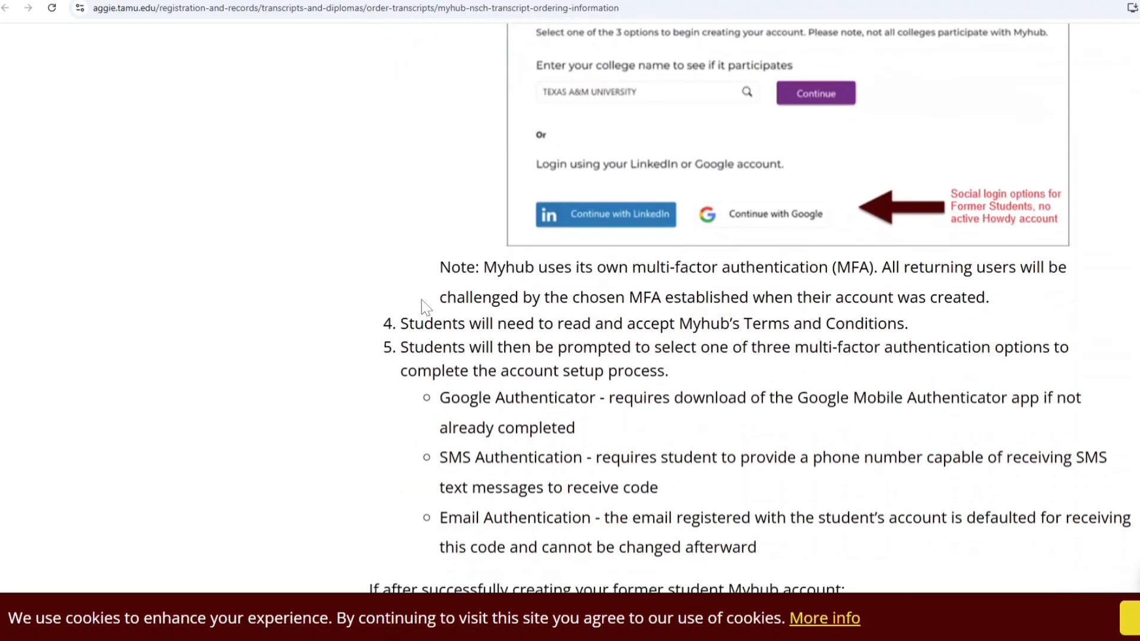
left_click_drag(538, 258, 768, 258)
left_click_drag(535, 281, 633, 321)
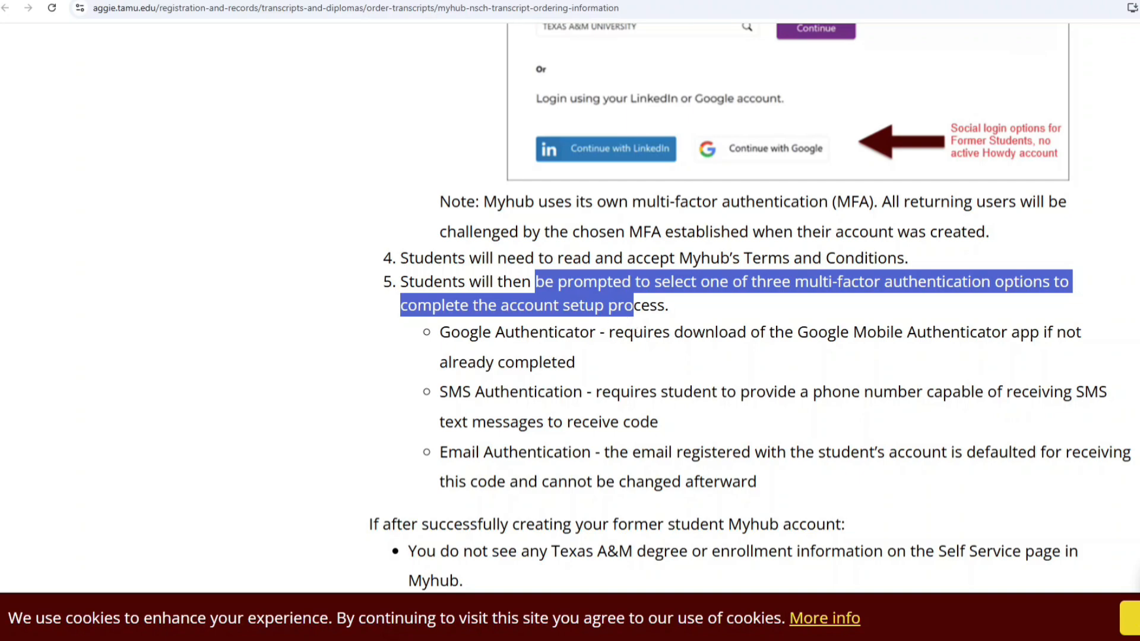
left_click_drag(515, 333, 575, 332)
left_click_drag(500, 392, 580, 392)
left_click_drag(518, 452, 610, 452)
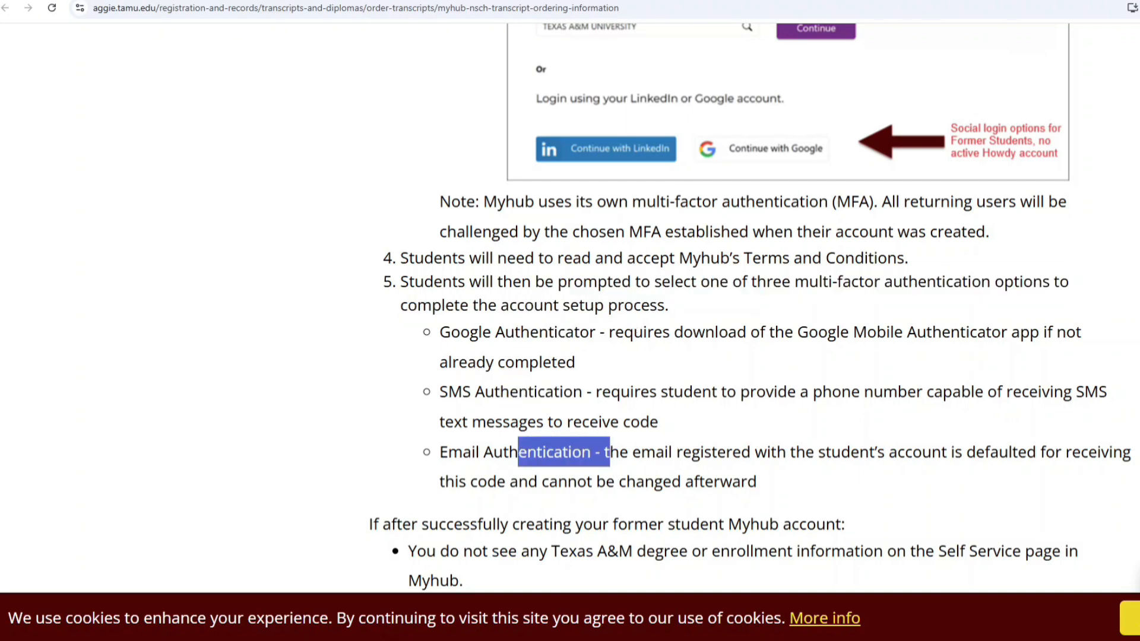
scroll(810, 487, "down", 1)
scroll(751, 472, "up", 1)
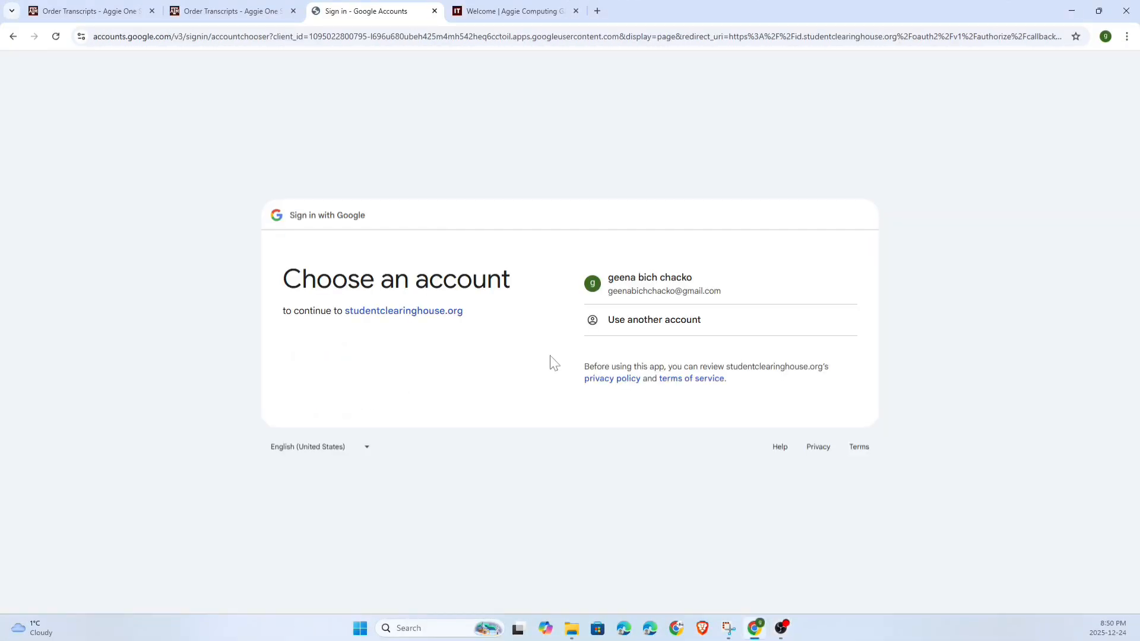
Step: Continue the Google sign-in with another account, and accept the Myhub Terms and Conditions at the end of the consent page
left_click(625, 331)
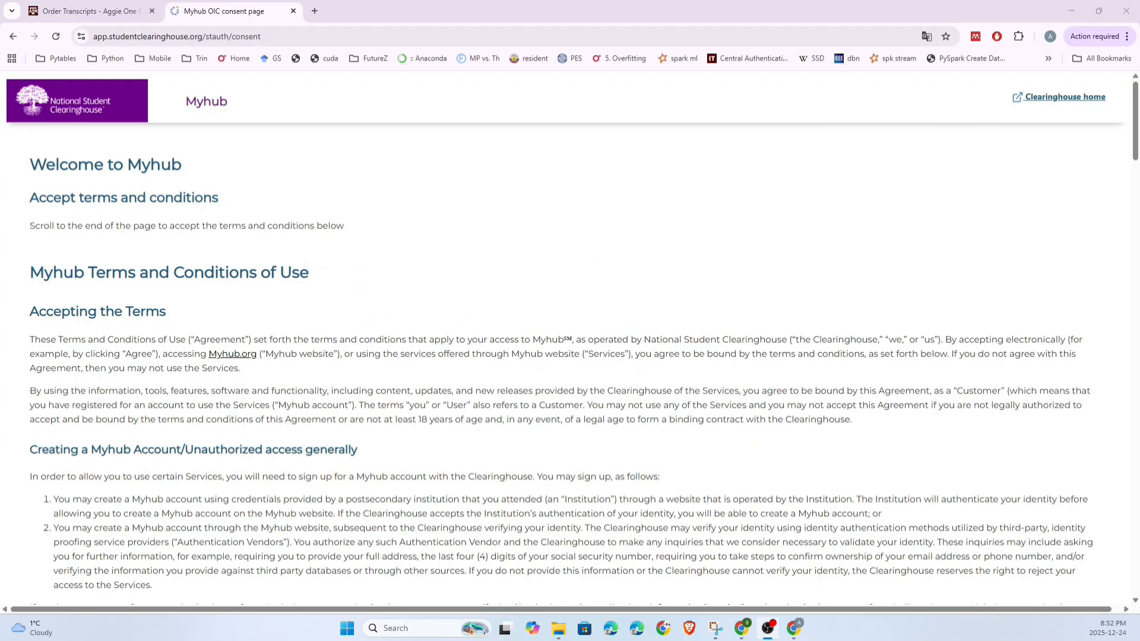
scroll(570, 339, "down", 3)
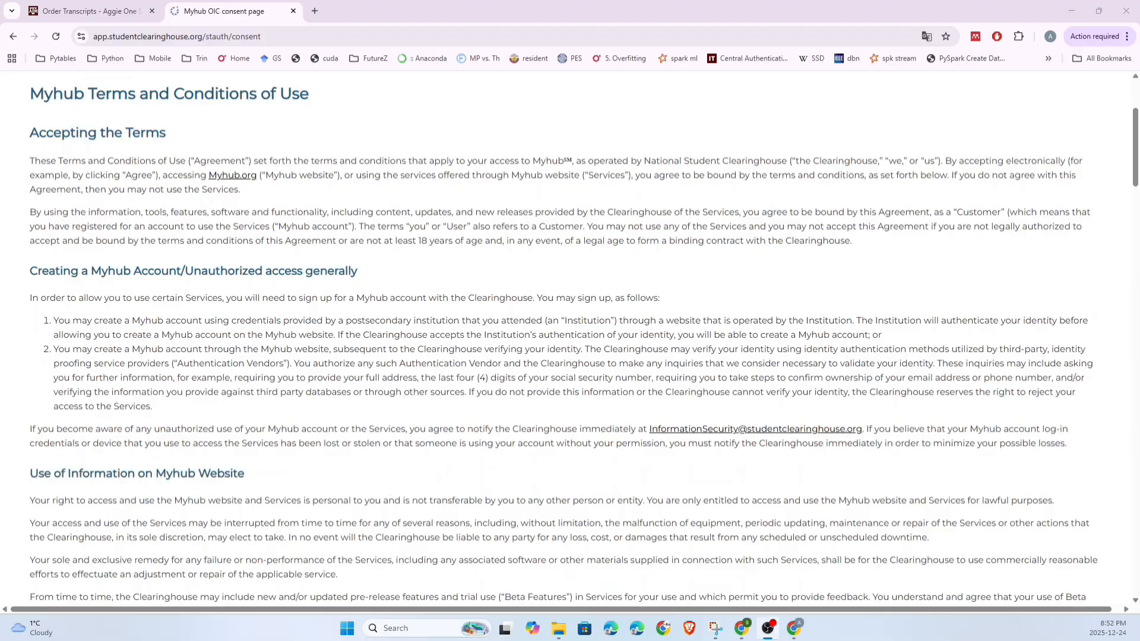
scroll(570, 339, "down", 12)
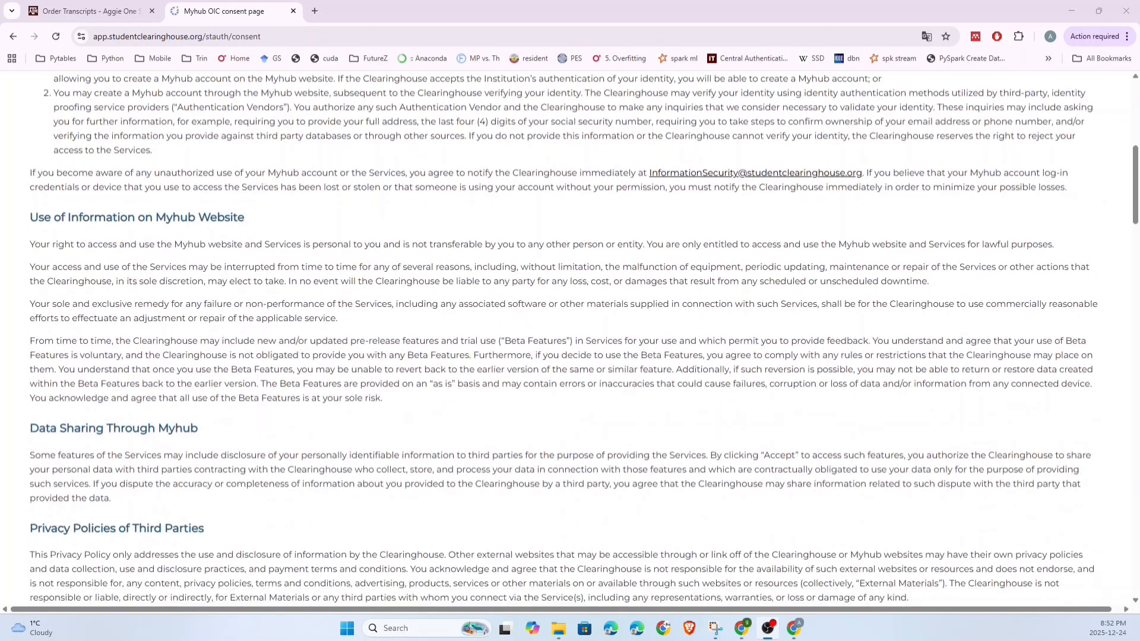
scroll(570, 338, "down", 20)
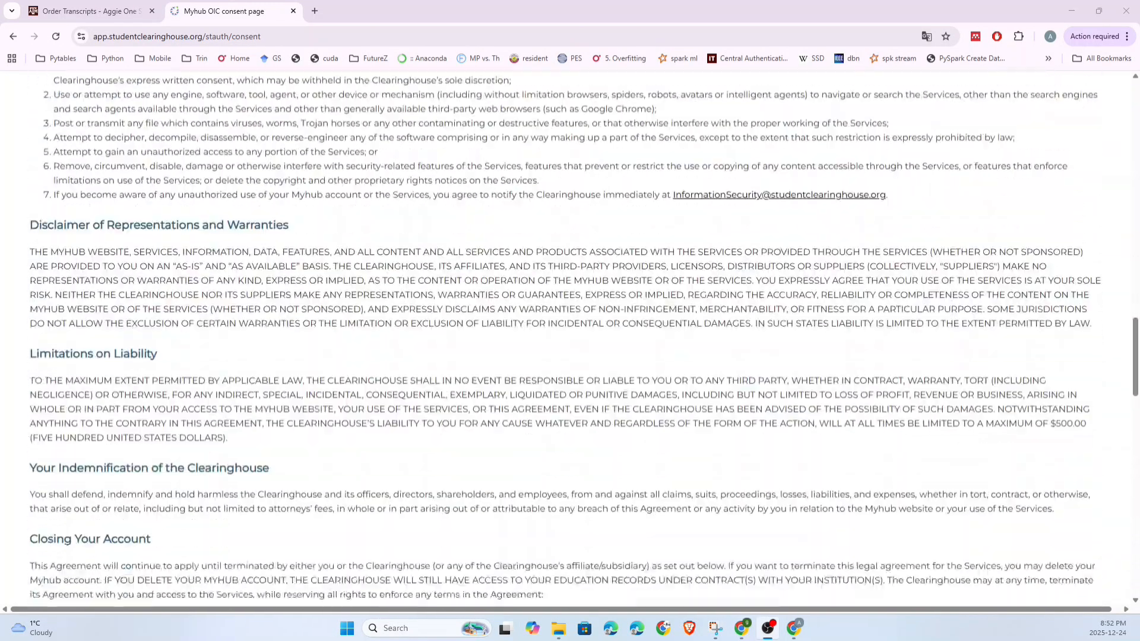
scroll(65, 443, "down", 12)
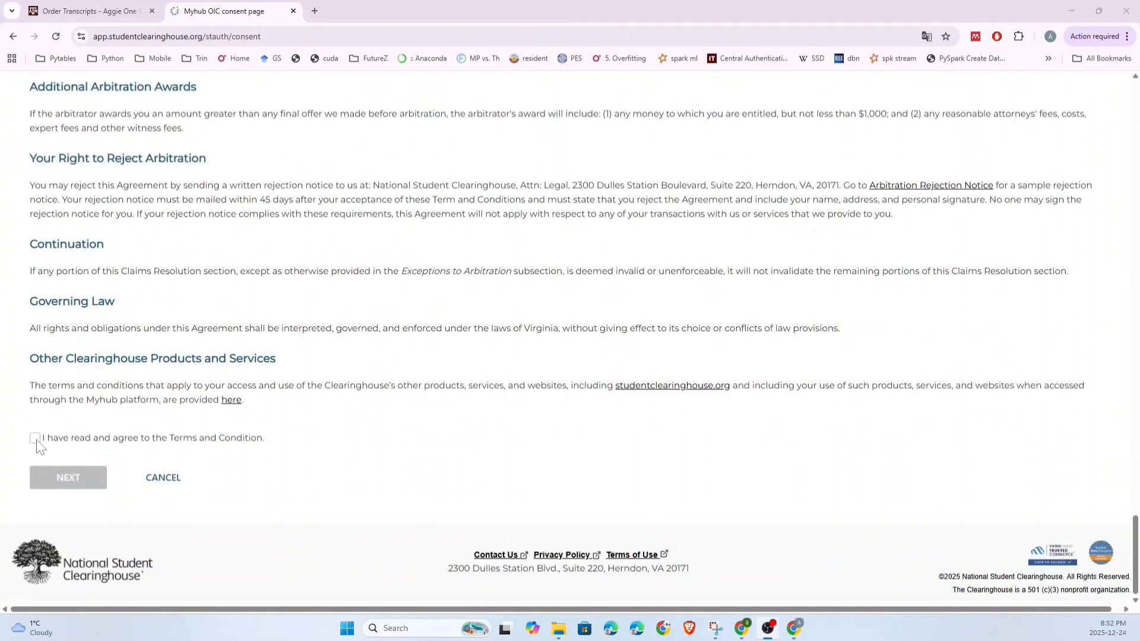
left_click(36, 440)
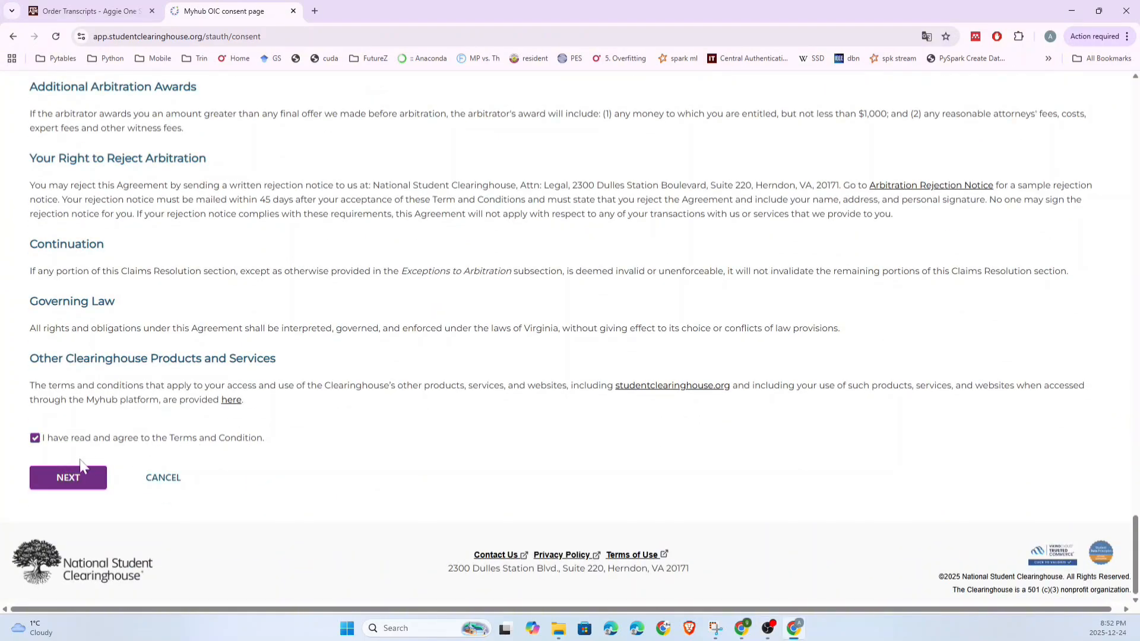
left_click(67, 482)
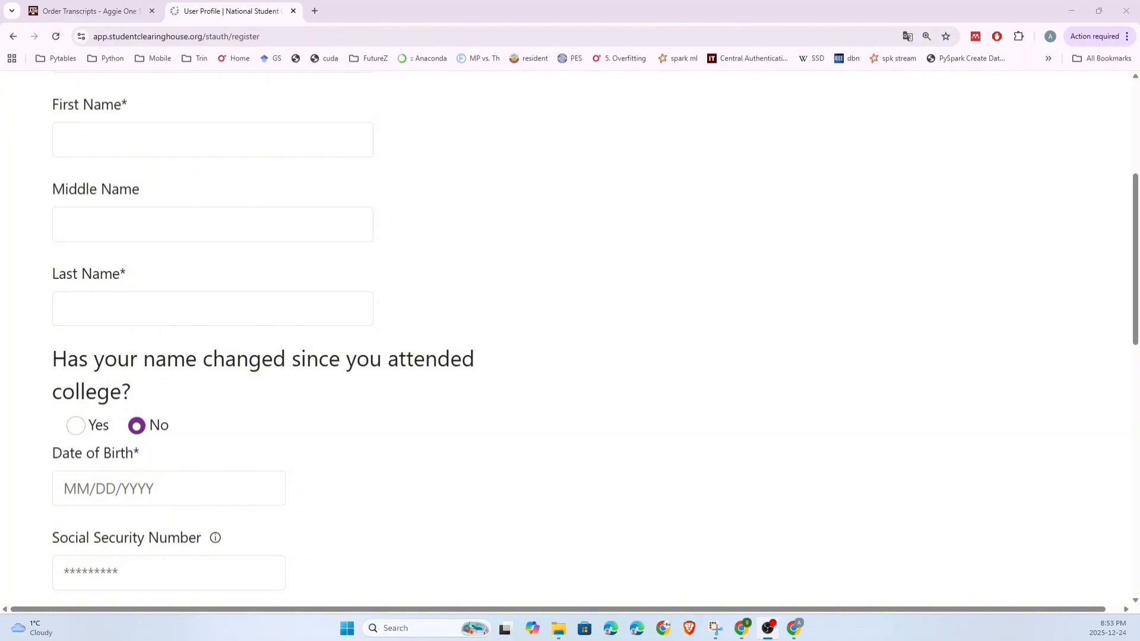
Step: Examine the profile form's date of birth and Social Security Number fields and the available multi-factor authentication methods
left_click(140, 457)
double_click(139, 456)
mouse_move(218, 542)
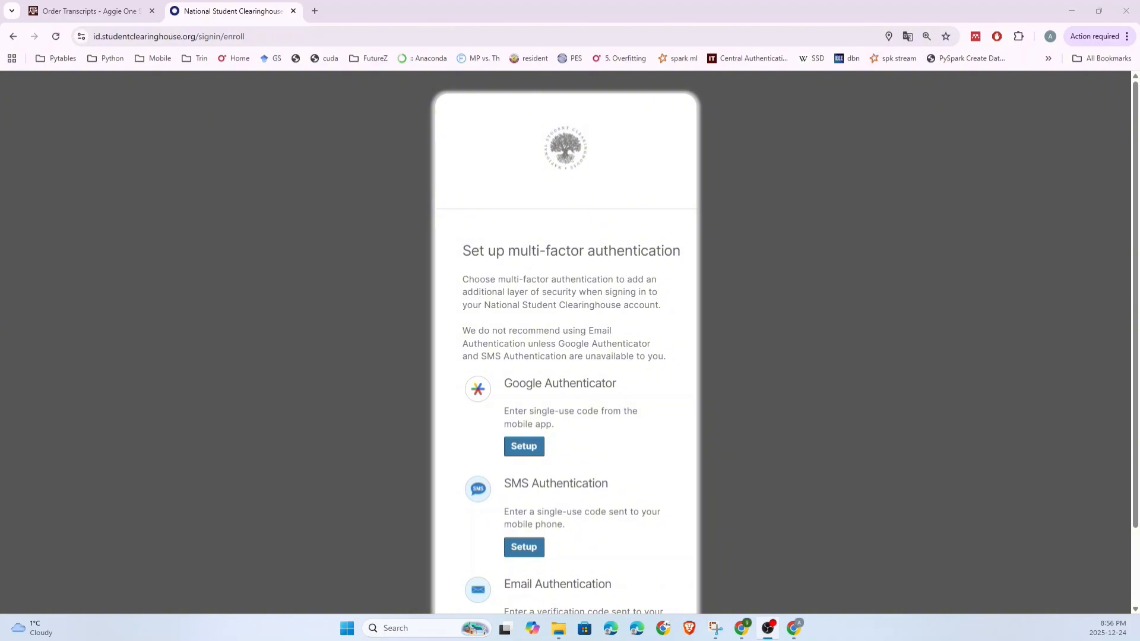
scroll(564, 315, "down", 2)
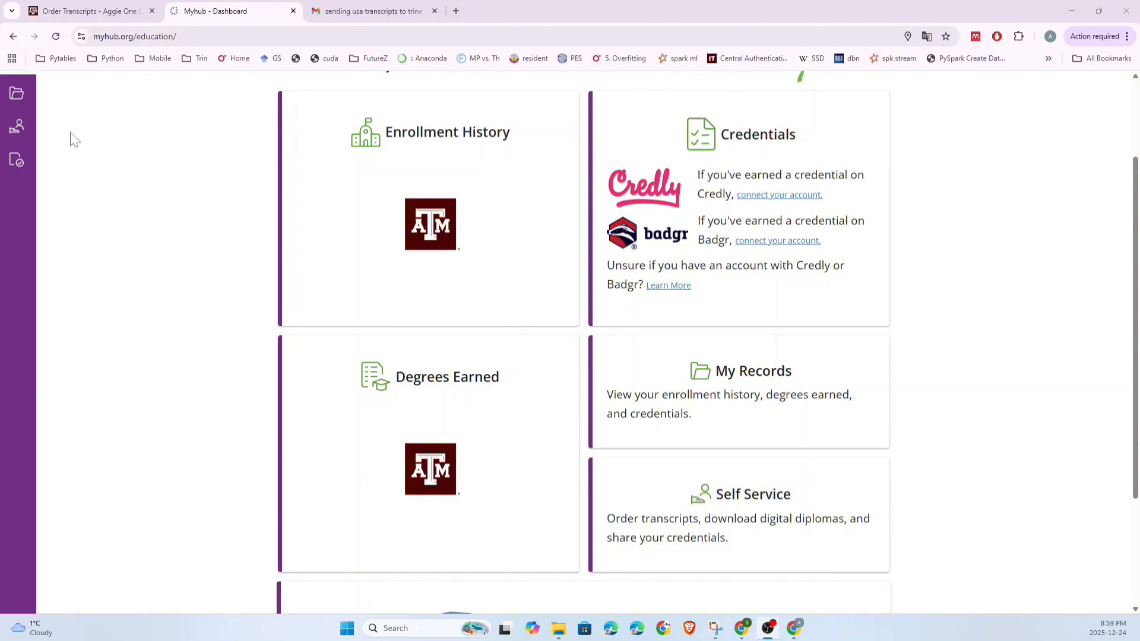
Step: Open Myhub's Self Service page, read its transcript ordering section at a larger zoom and start a transcript order for Texas A&M University
left_click(19, 135)
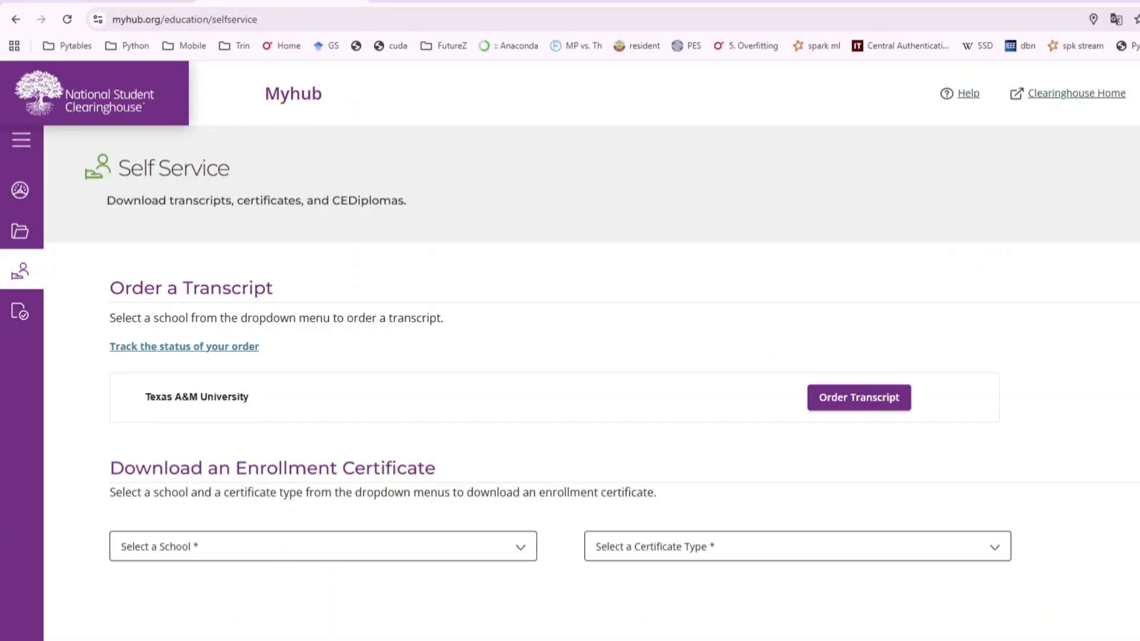
left_click_drag(109, 288, 274, 289)
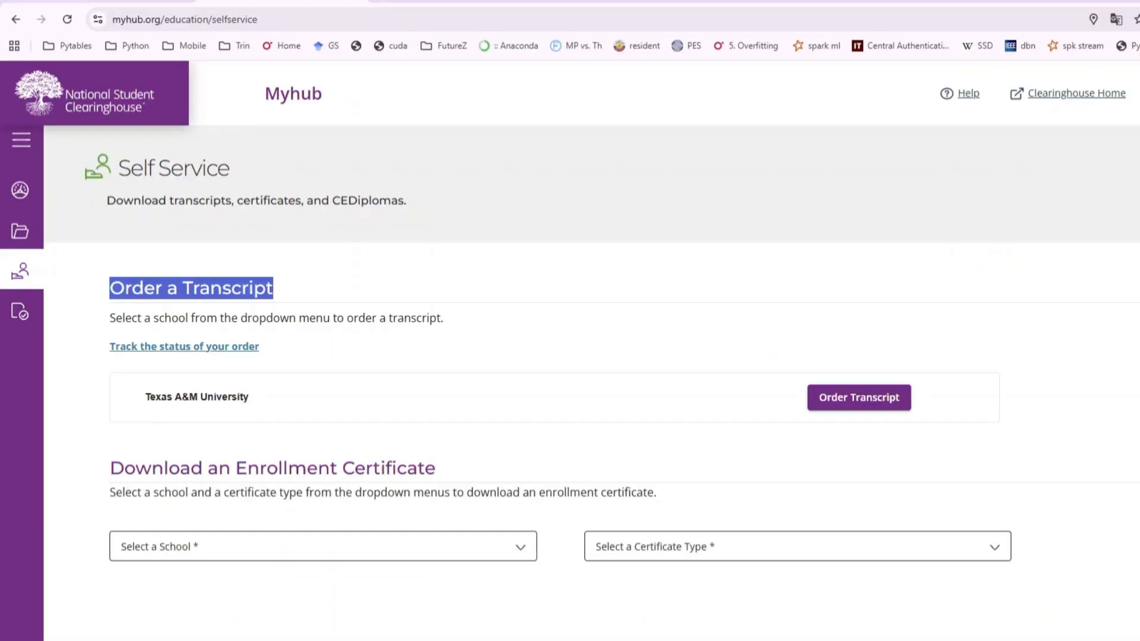
key("ctrl+plus")
key("ctrl+plus")
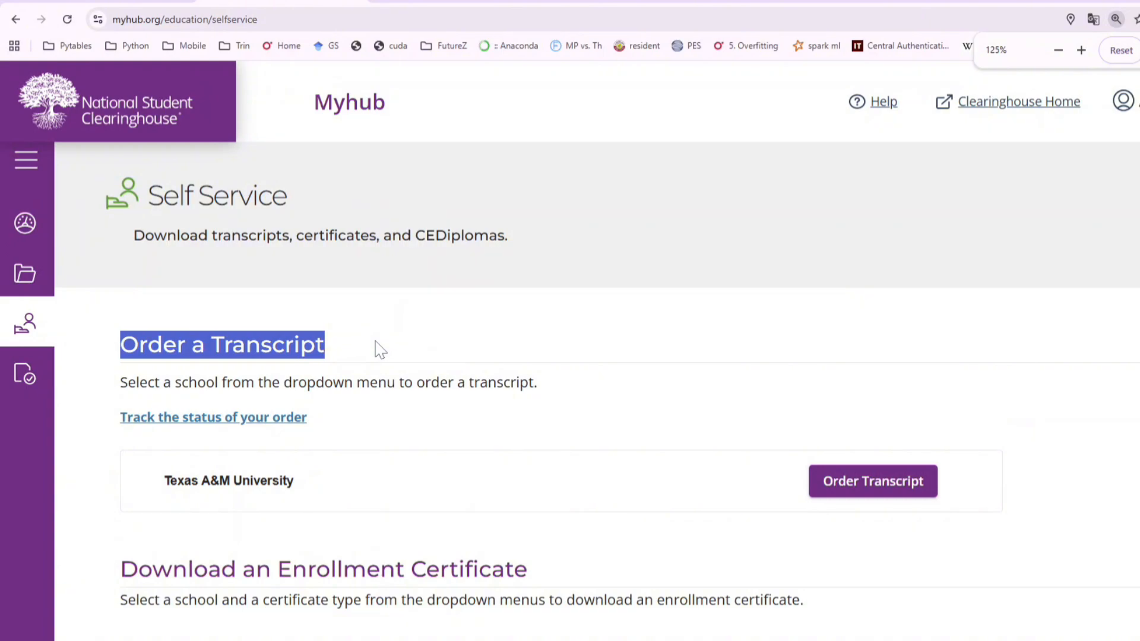
left_click_drag(162, 481, 295, 481)
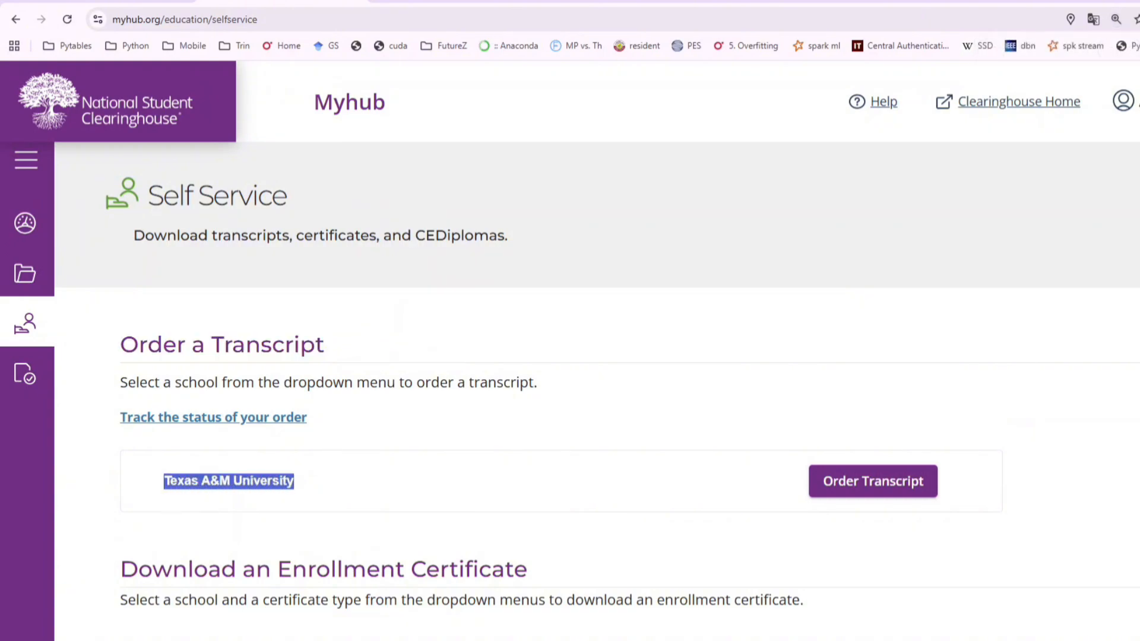
left_click(848, 493)
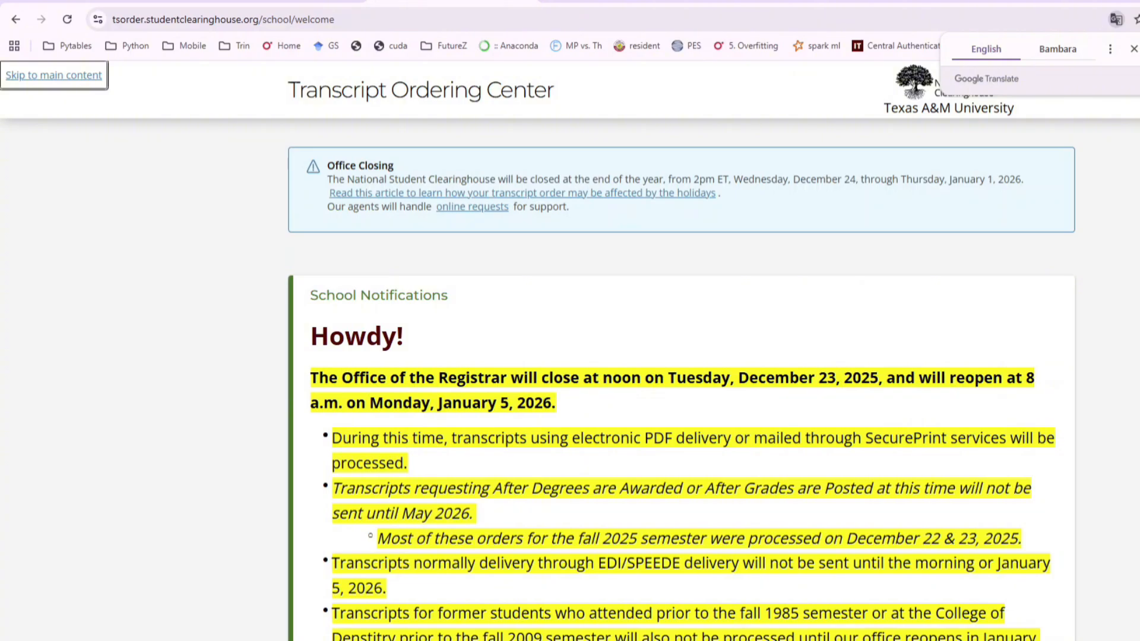
Step: Read the school notifications, transcript processing options and transcript cost items on the Texas A&M University ordering page
key("ctrl+plus")
key("ctrl+plus")
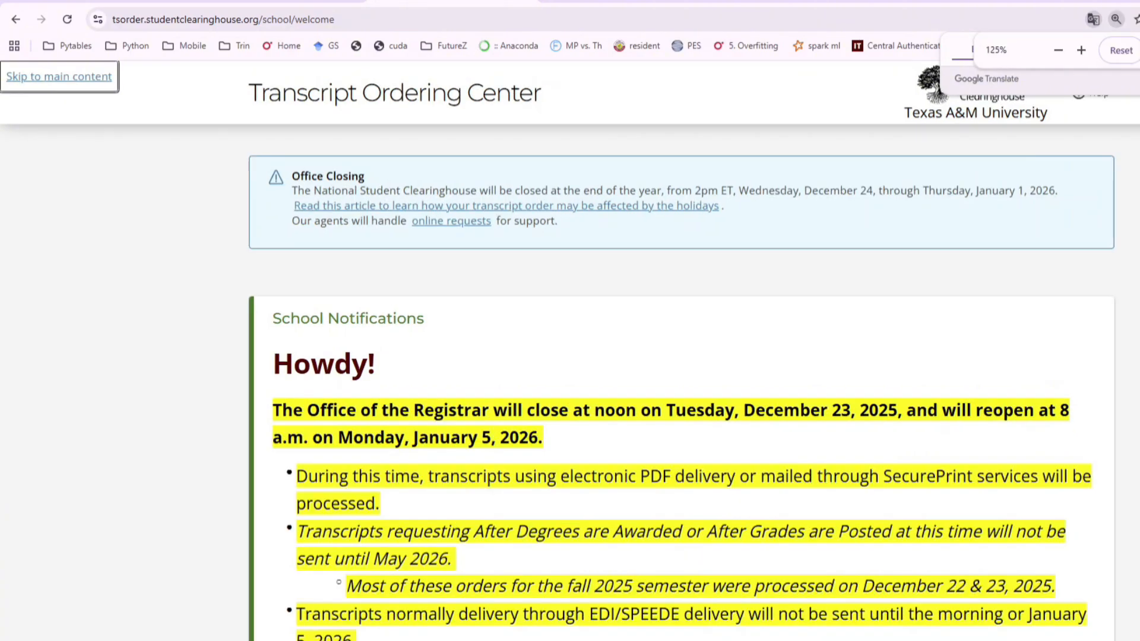
scroll(509, 358, "down", 10)
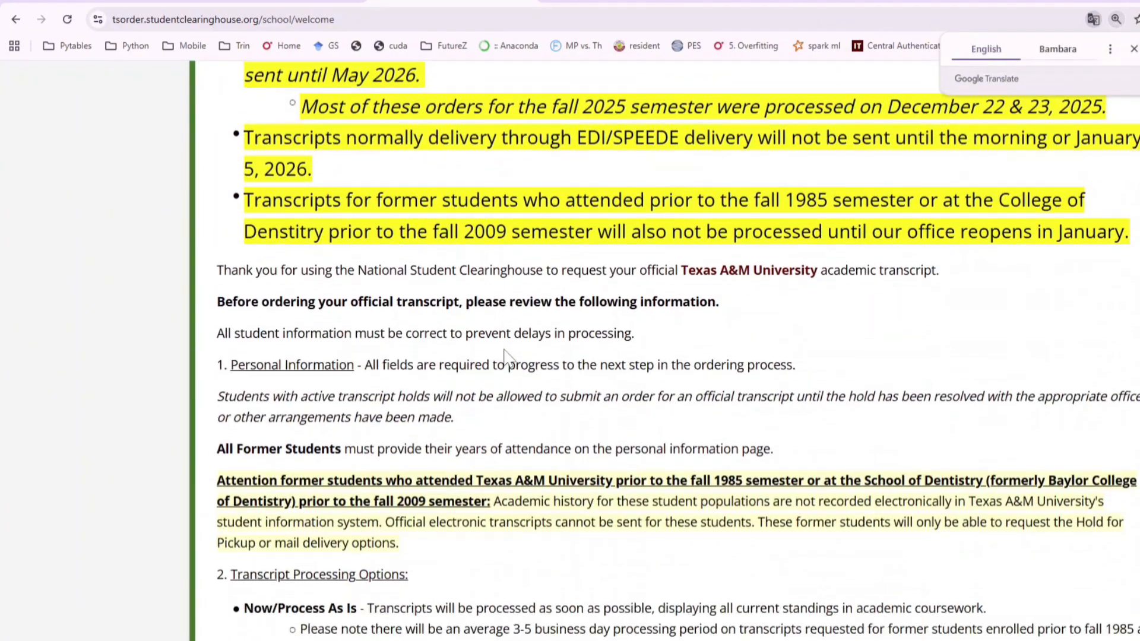
scroll(509, 359, "down", 3)
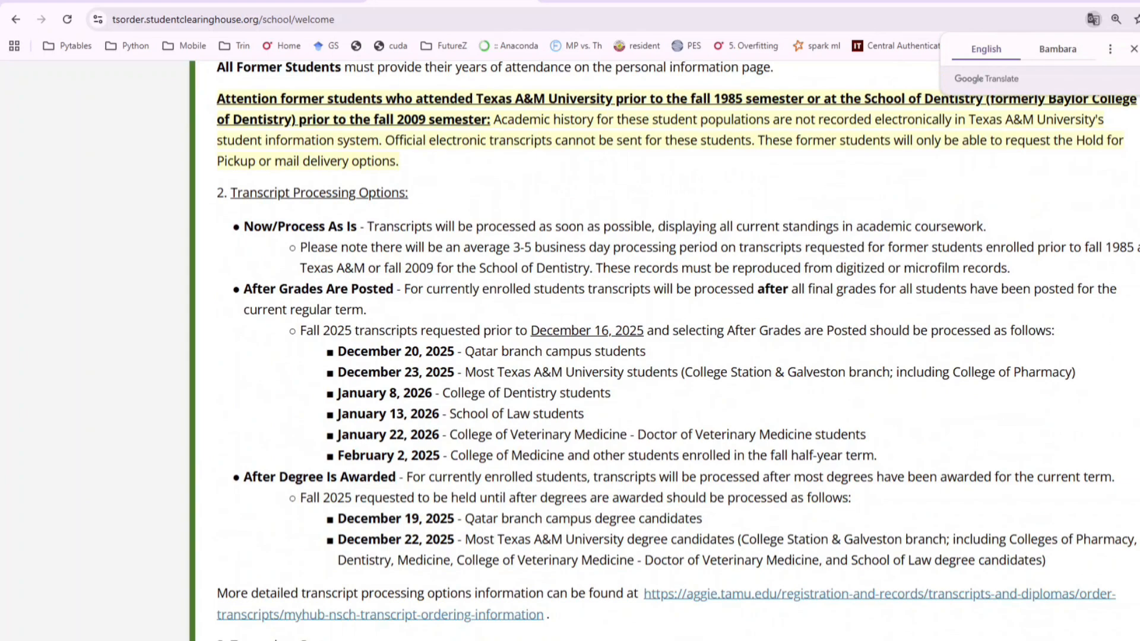
scroll(509, 359, "down", 6)
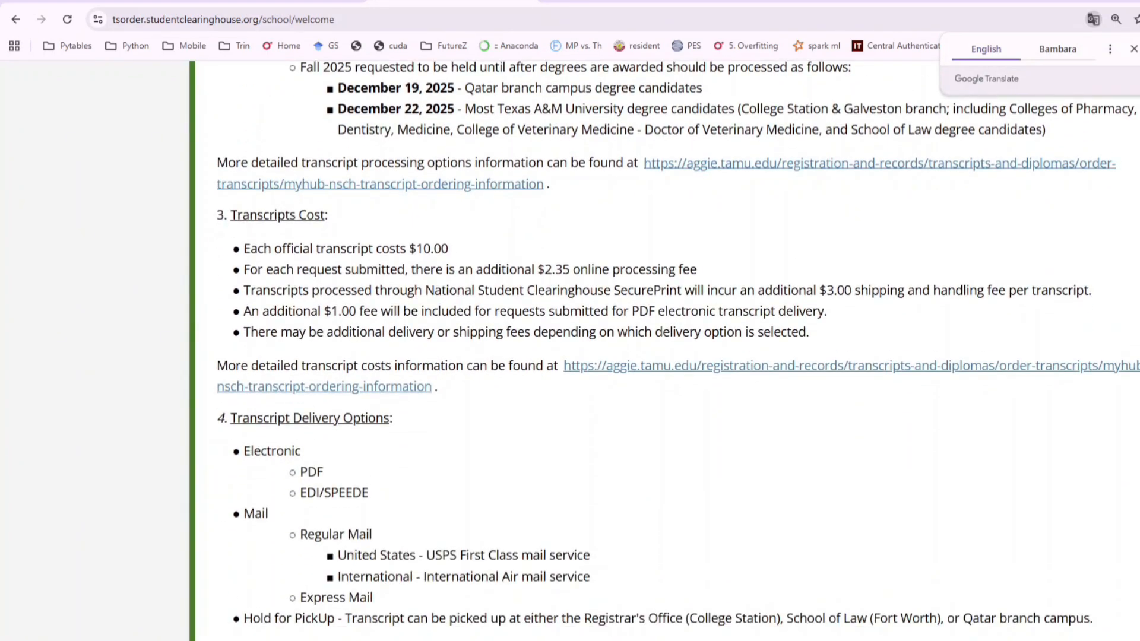
left_click_drag(293, 249, 449, 249)
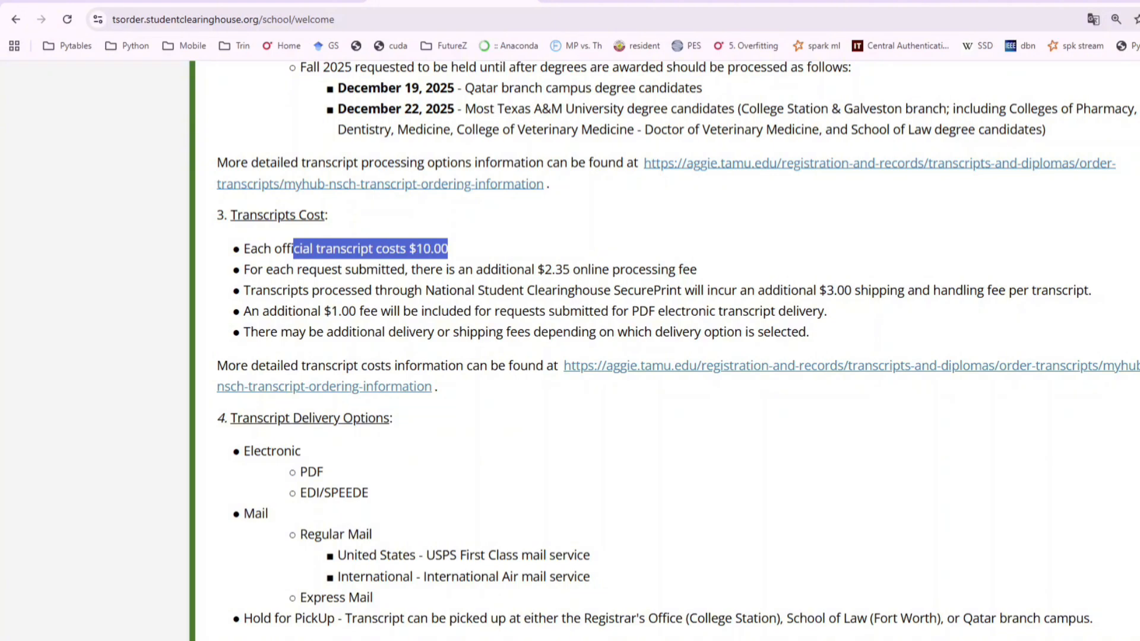
left_click_drag(300, 270, 696, 270)
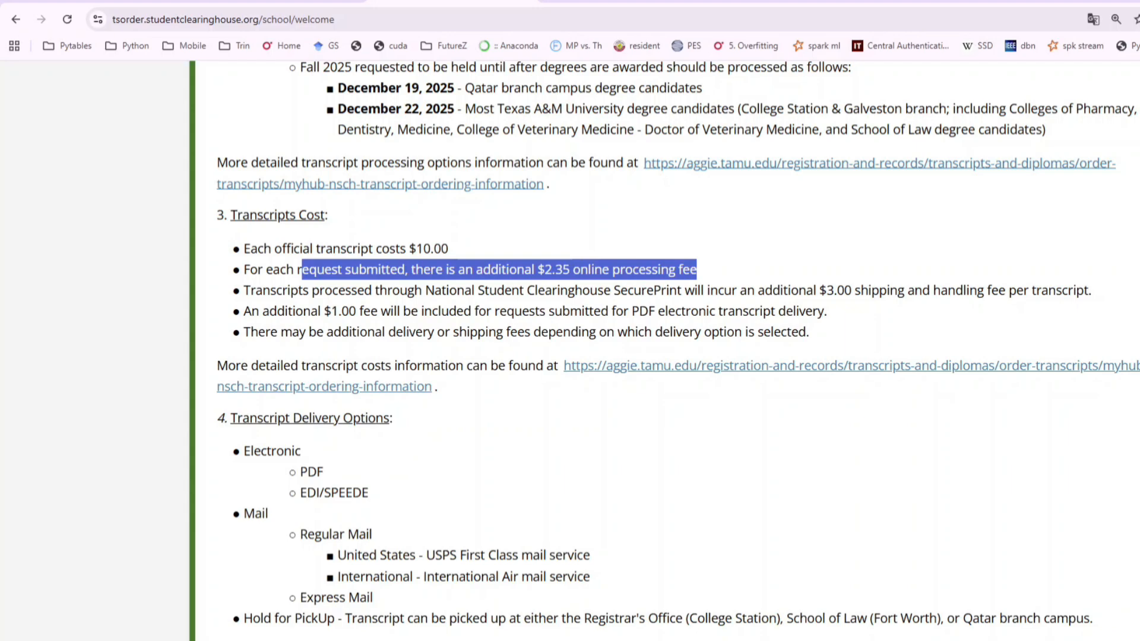
left_click_drag(308, 290, 1085, 290)
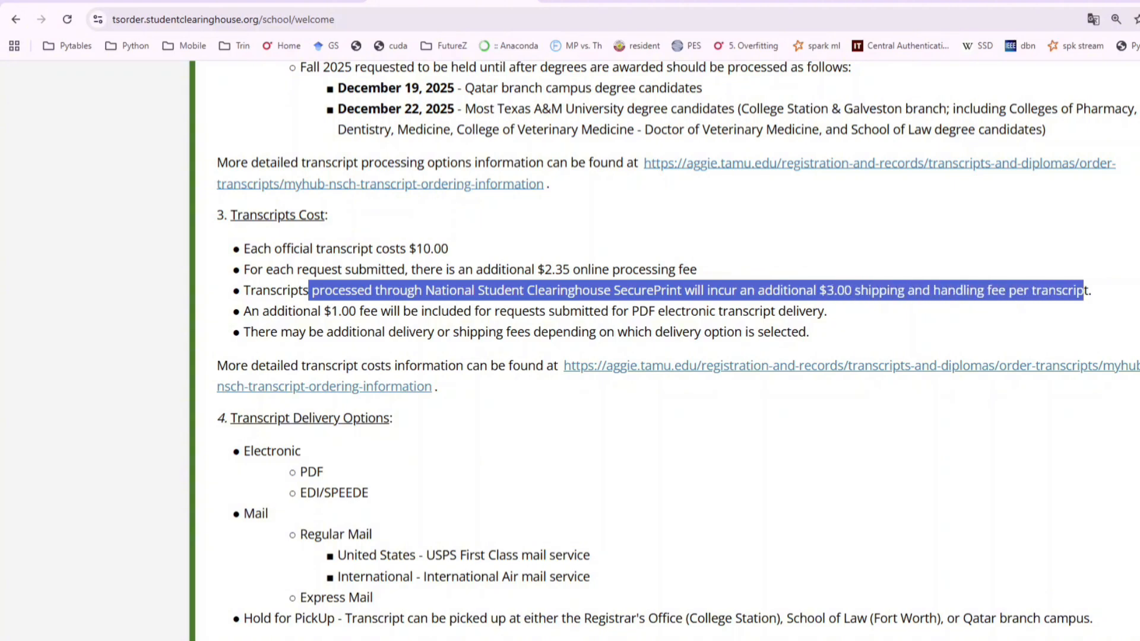
Step: Examine the transcript delivery options, including electronic PDF and regular mail within the United States or international
scroll(677, 344, "down", 2)
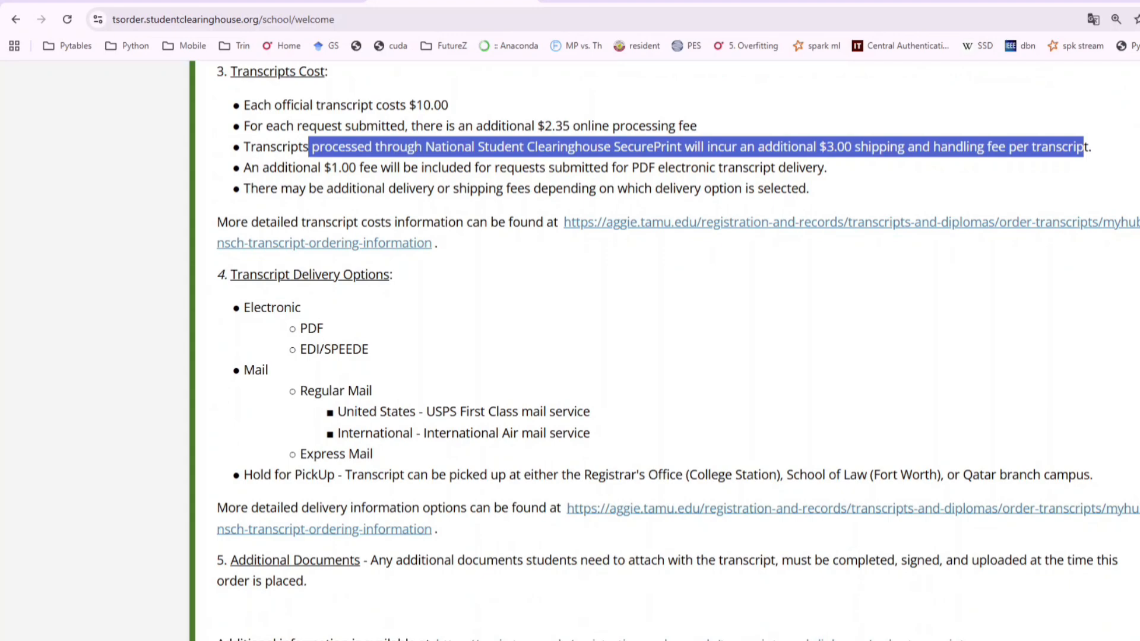
left_click_drag(260, 308, 323, 328)
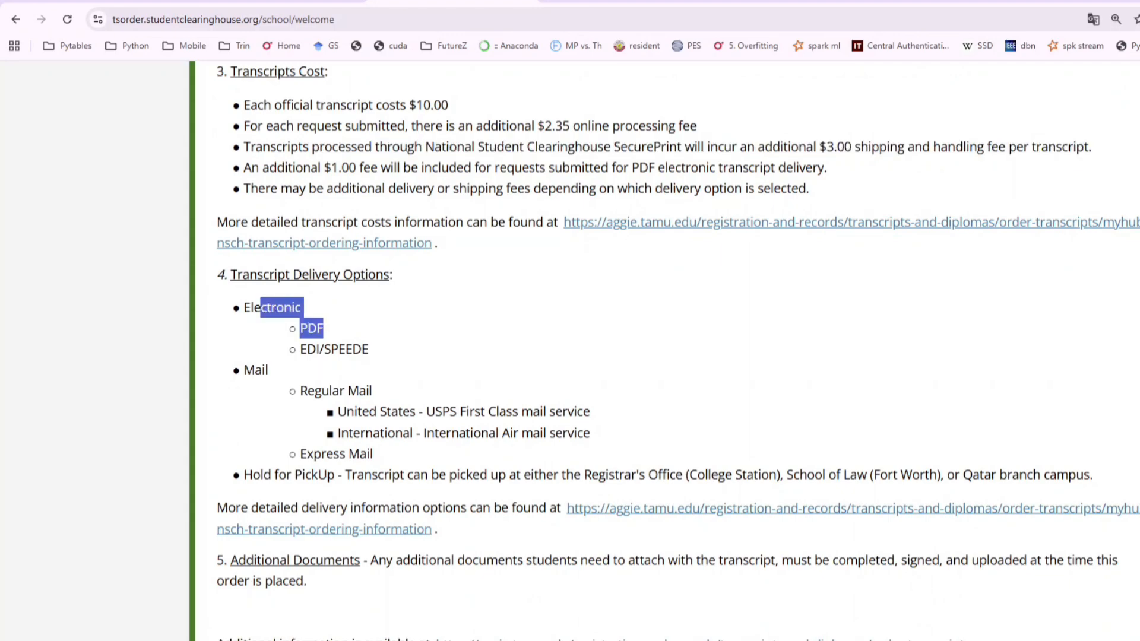
left_click_drag(244, 370, 577, 411)
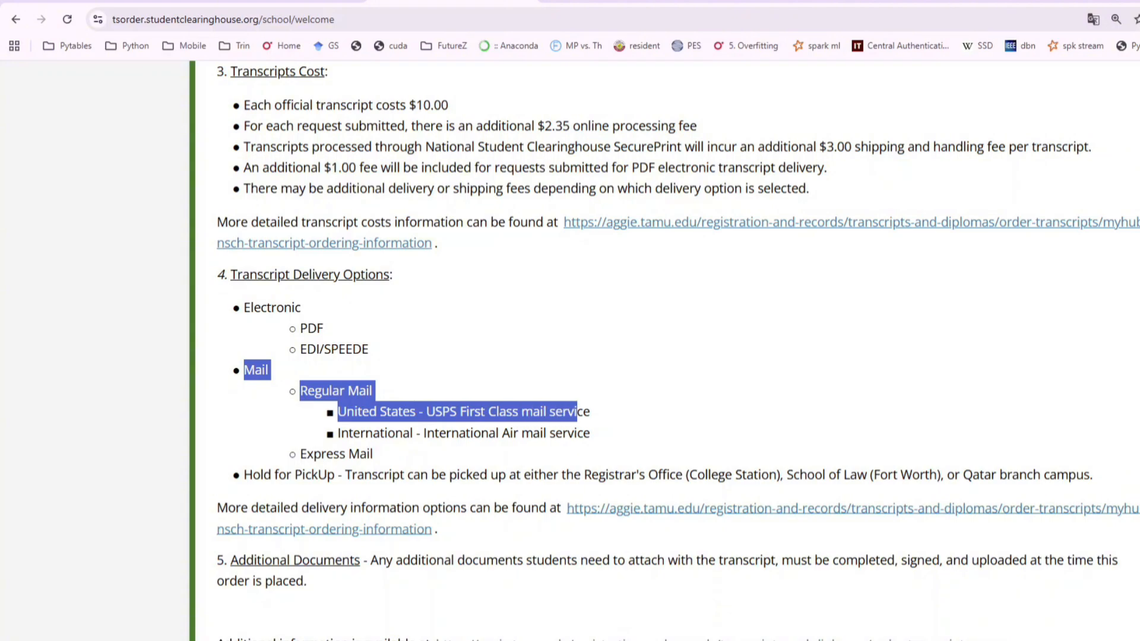
left_click_drag(380, 432, 568, 433)
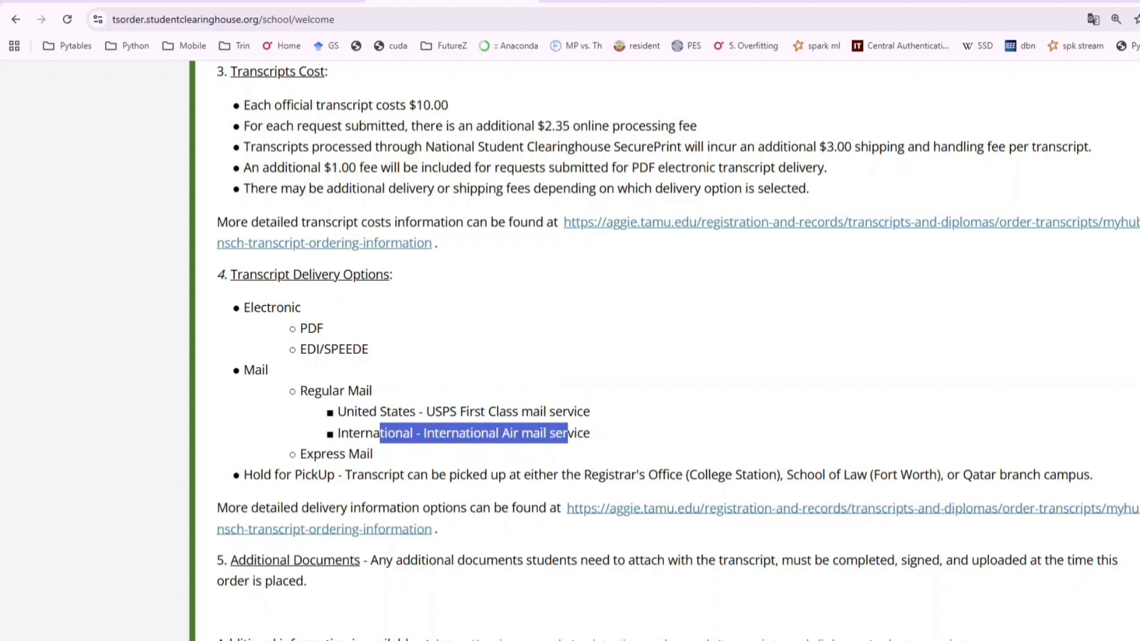
left_click_drag(271, 308, 324, 330)
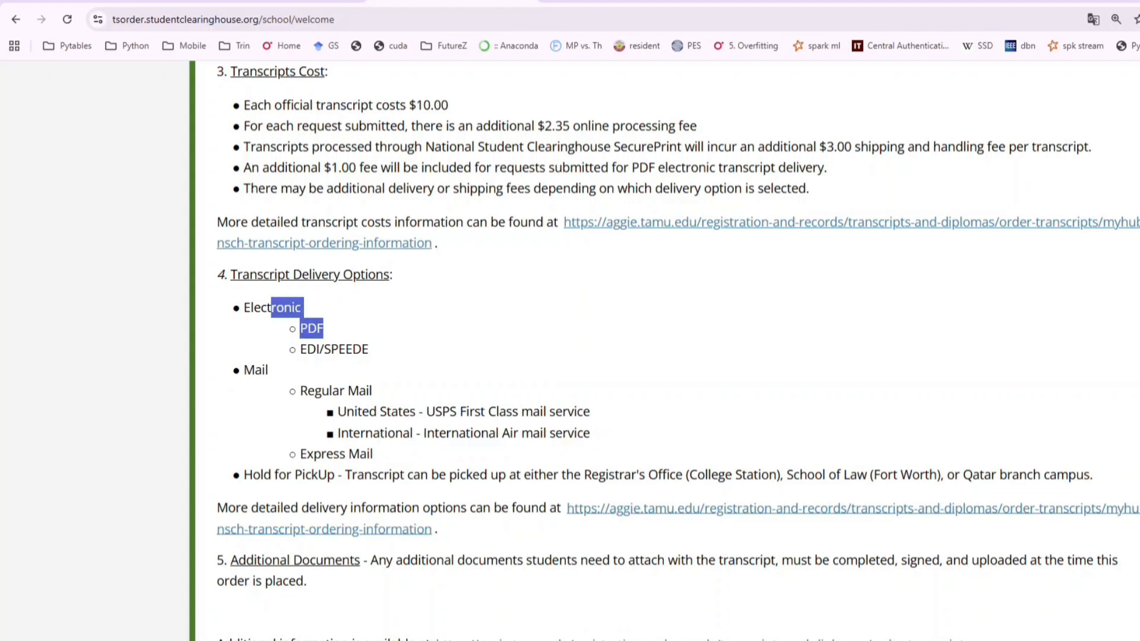
Step: Review the Clearinghouse notifications and Terms of Use, and proceed to ordering the transcript
scroll(665, 350, "down", 10)
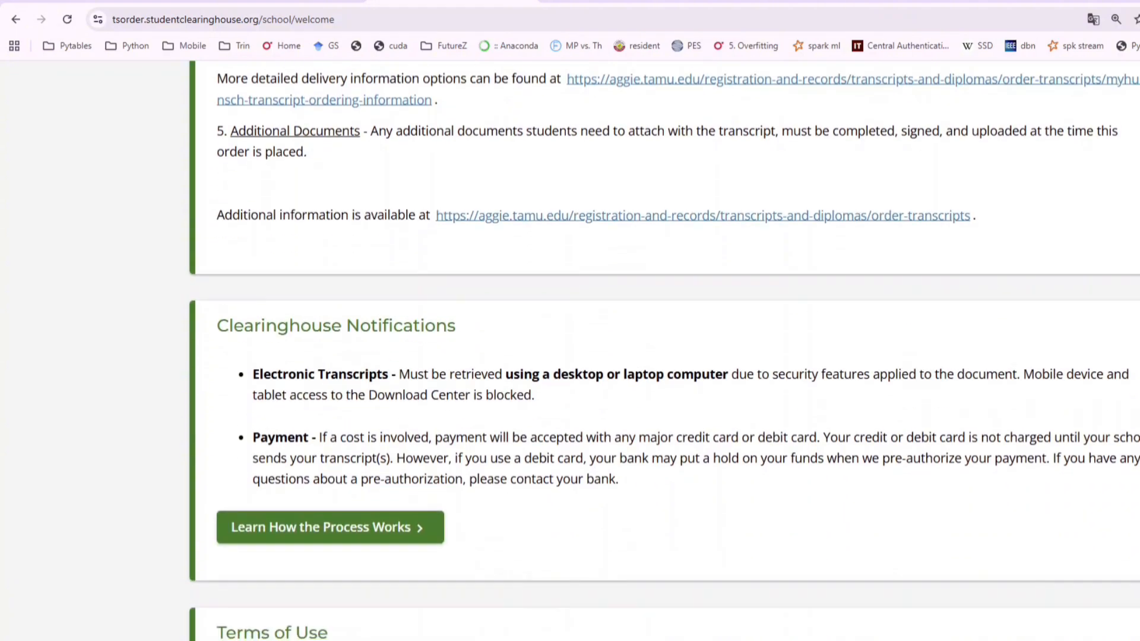
scroll(501, 408, "down", 4)
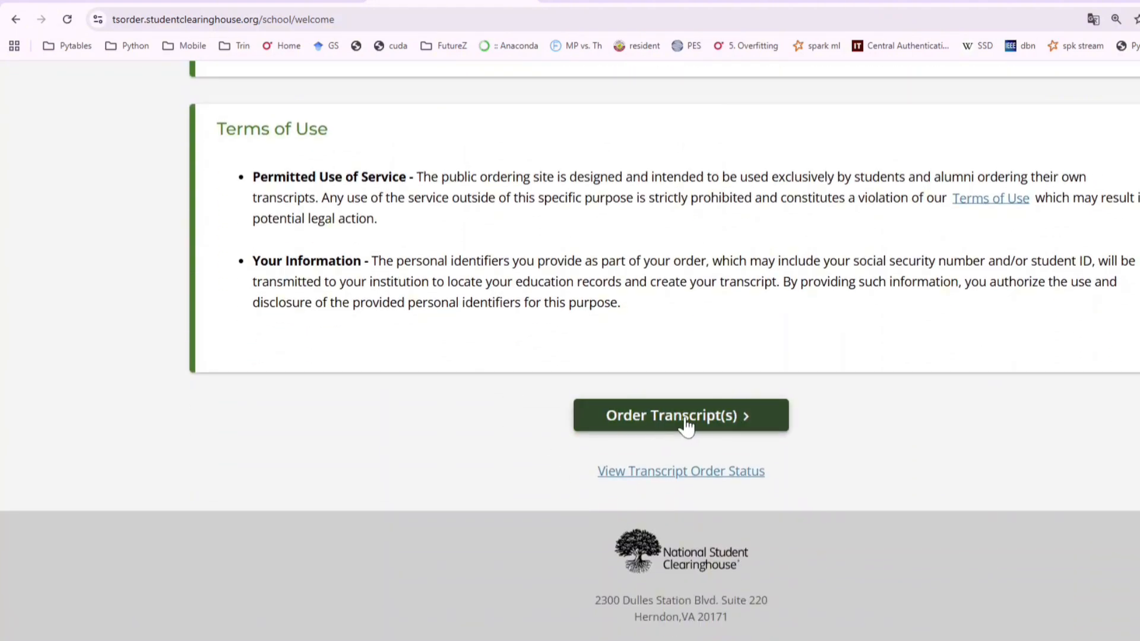
left_click(686, 422)
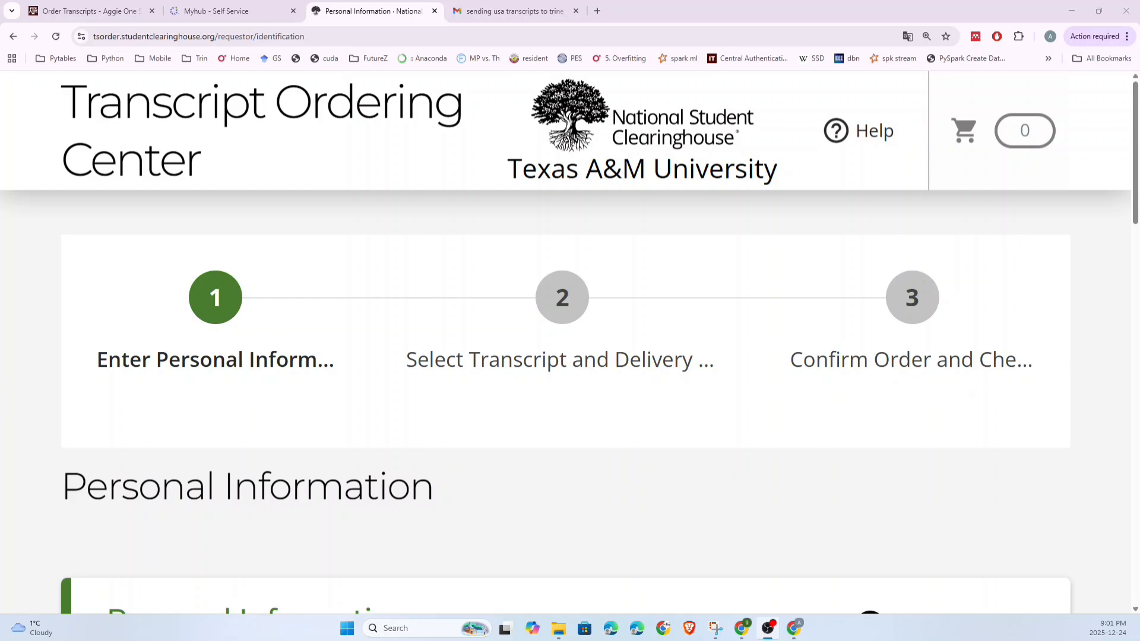
Step: Examine the Student Identification Information section with its Student ID or Social Security Number requirement and the current enrollment question
scroll(400, 244, "down", 10)
left_click_drag(174, 115, 555, 116)
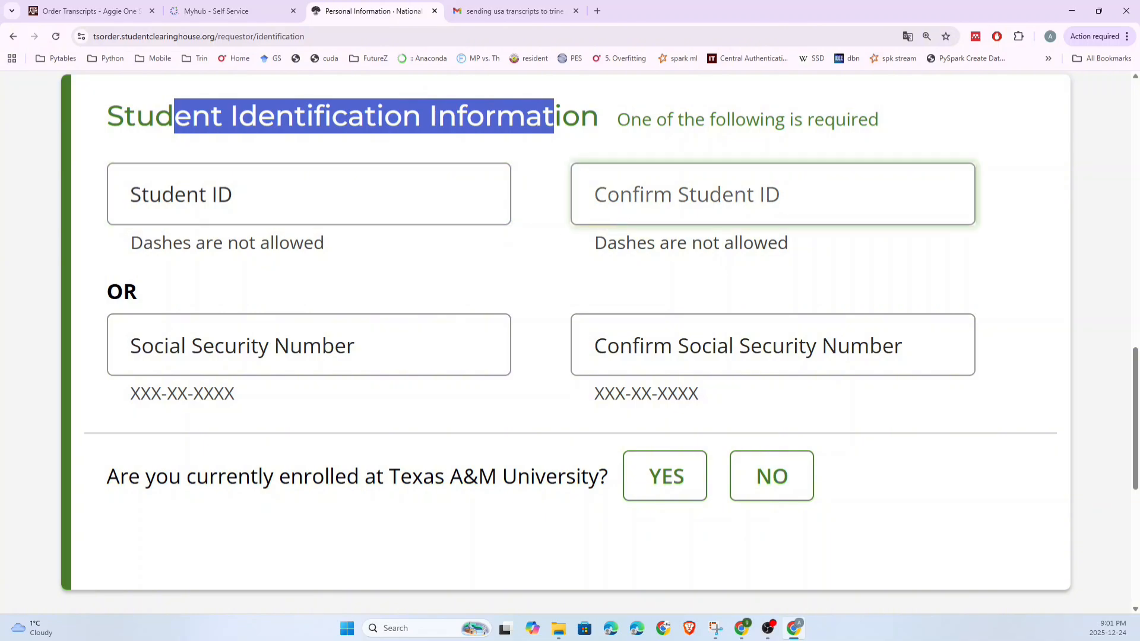
scroll(174, 408, "down", 2)
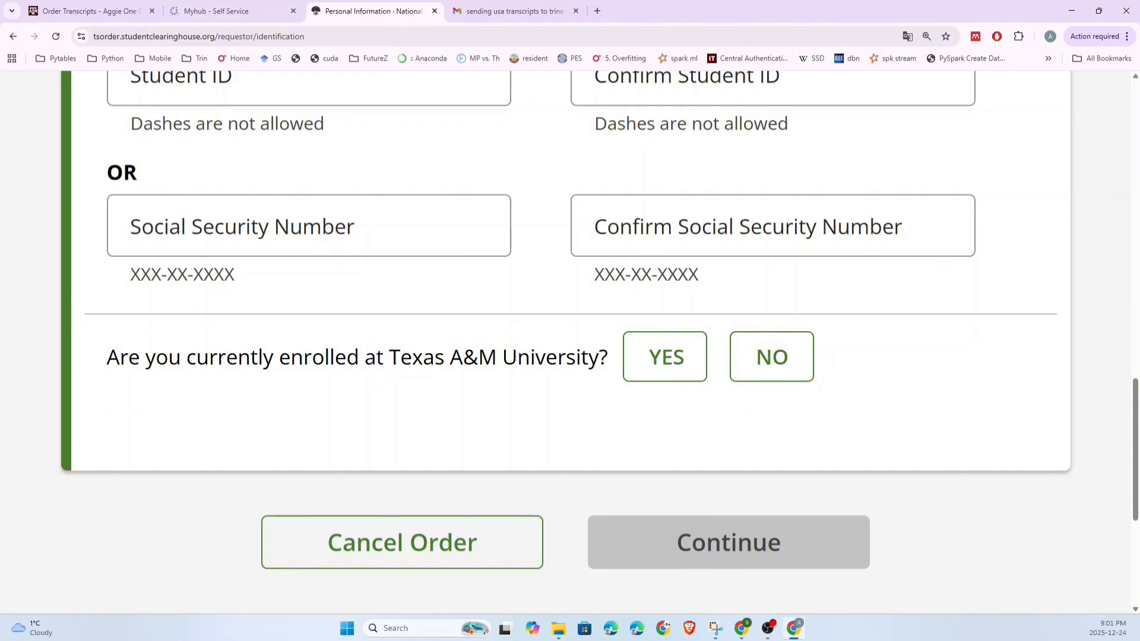
key("ctrl+minus")
left_click(258, 238)
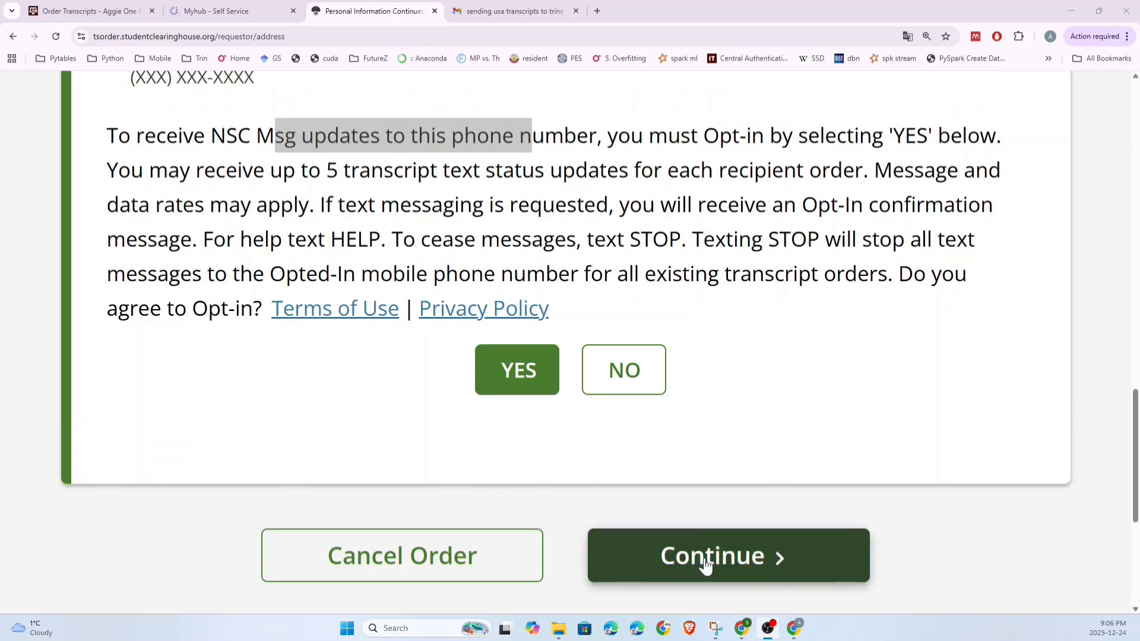
Step: Continue from the contact information to the recipient section of the delivery details, and check the open Gmail message about sending USA transcripts
left_click(642, 547)
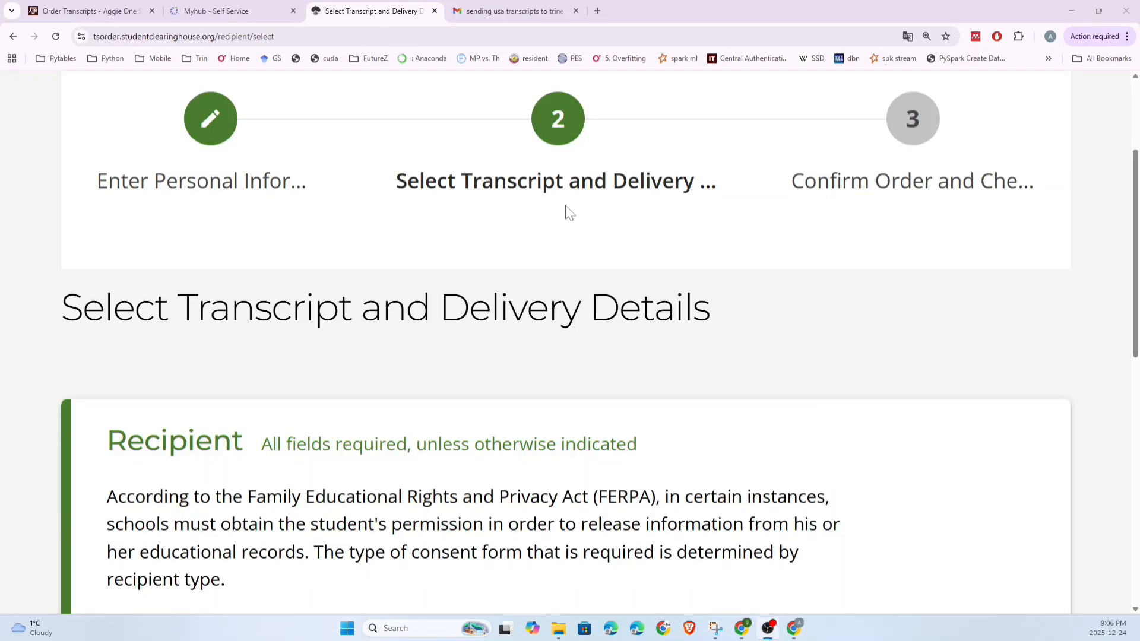
scroll(636, 217, "down", 4)
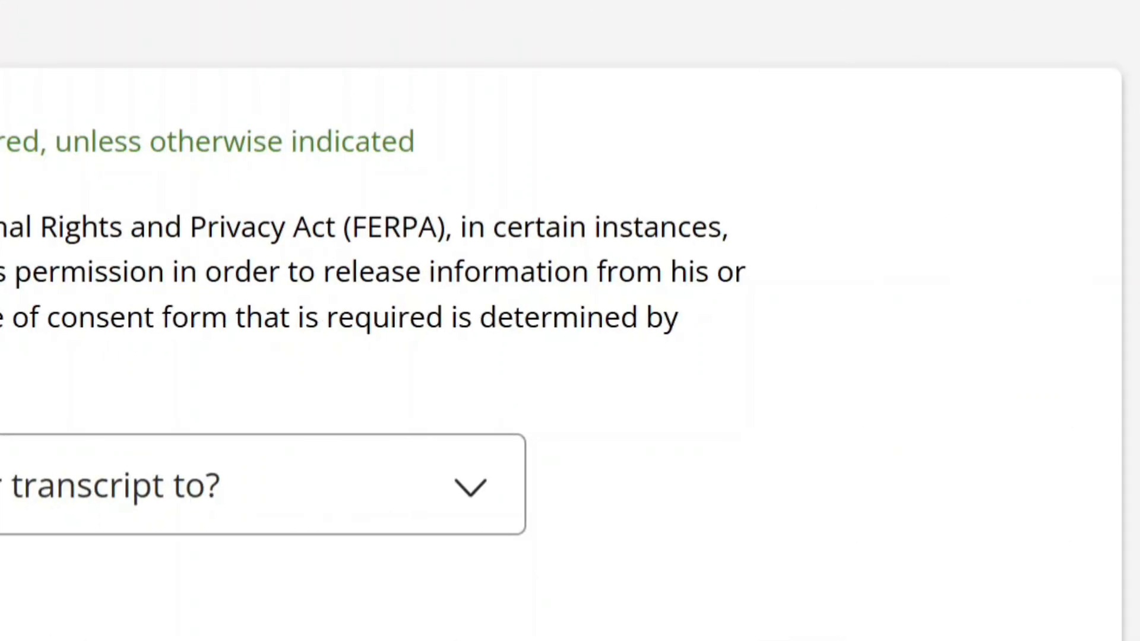
left_click(508, 9)
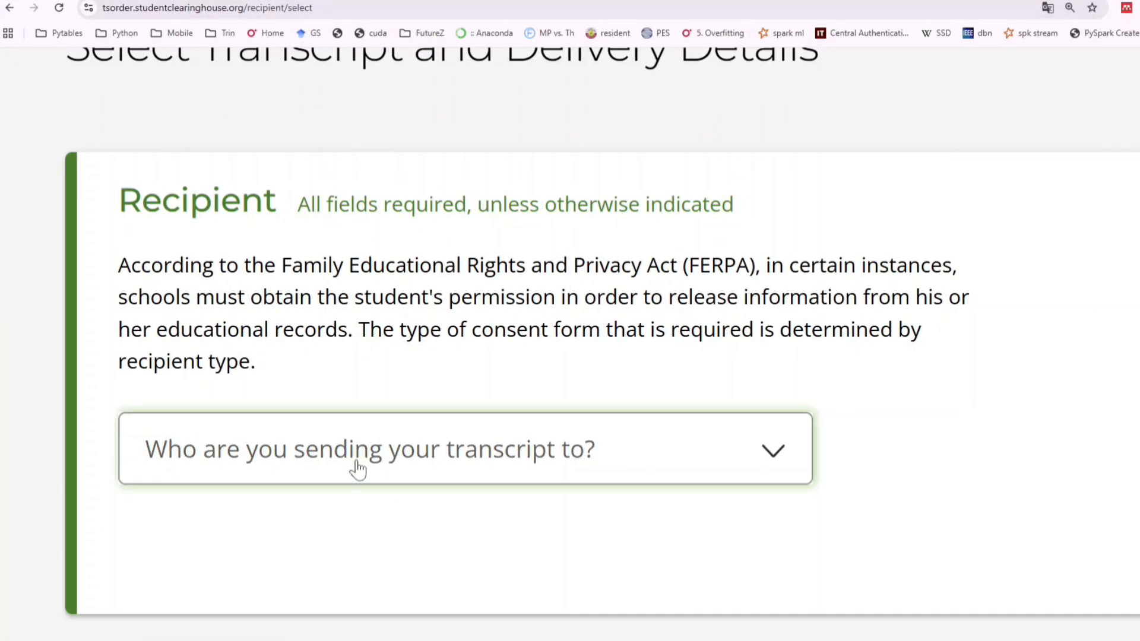
left_click(408, 466)
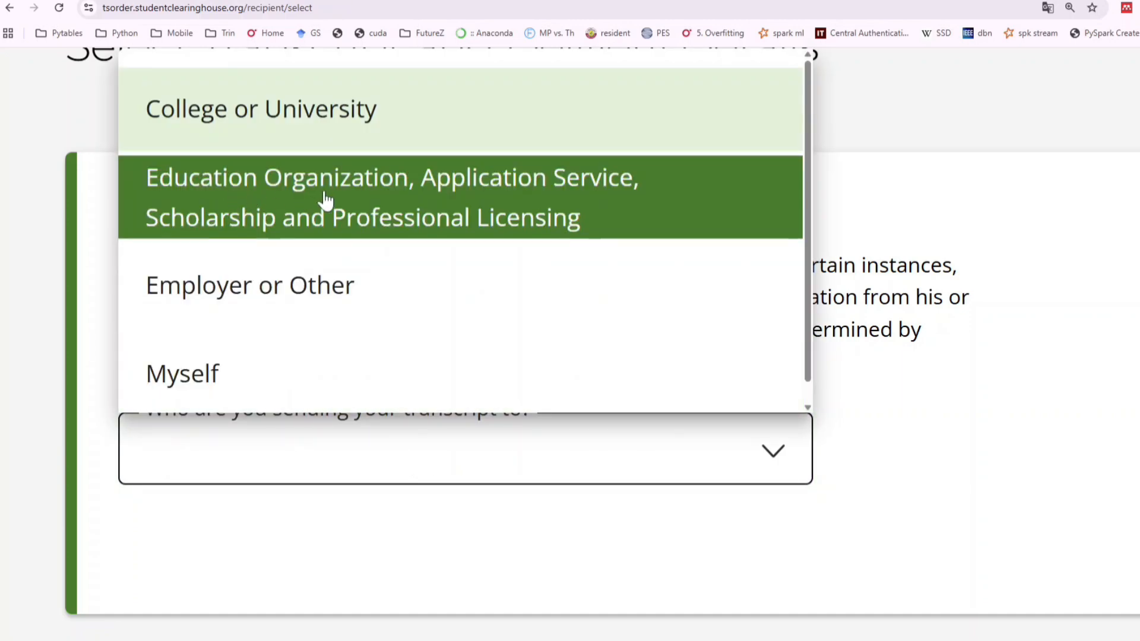
scroll(326, 200, "down", 1)
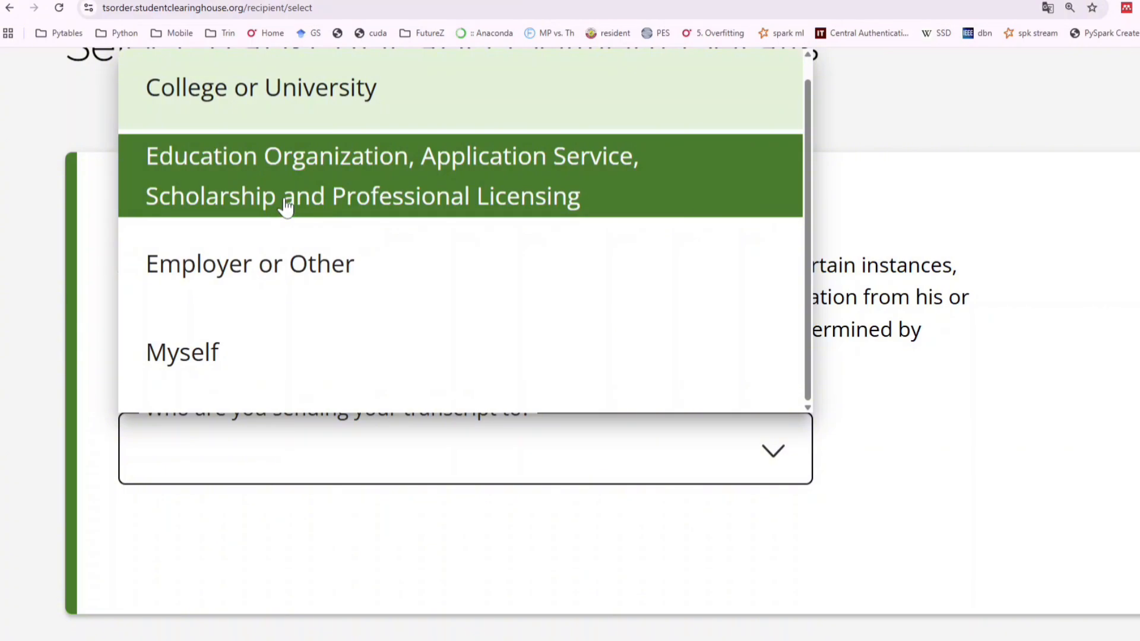
left_click(285, 206)
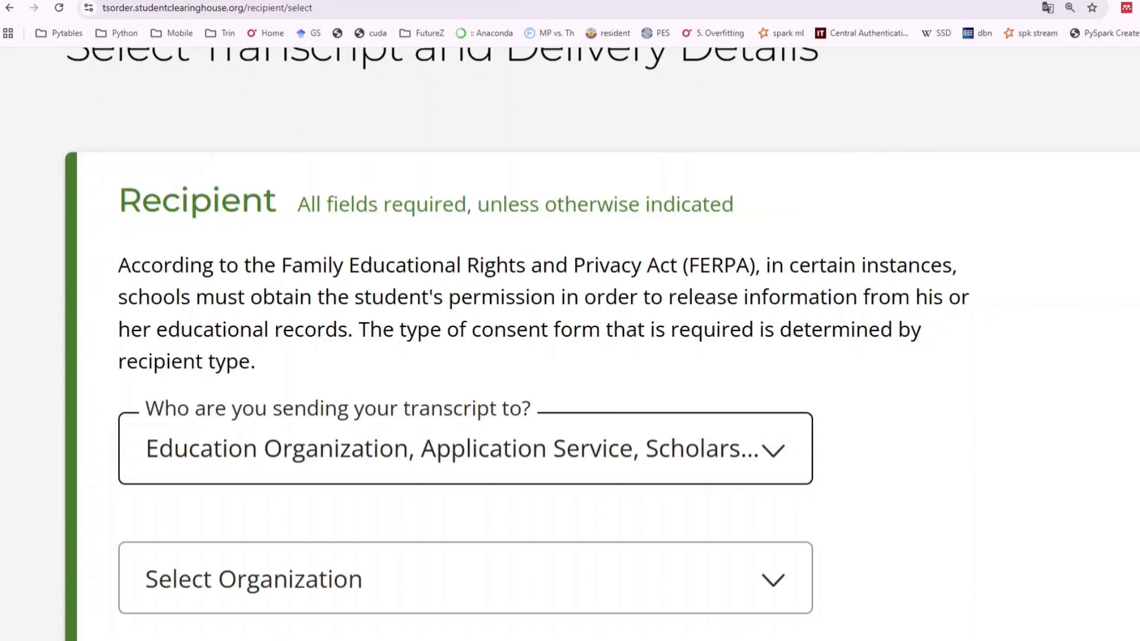
Step: Set the transcript recipient type to College or University and the state to Indiana
left_click(475, 448)
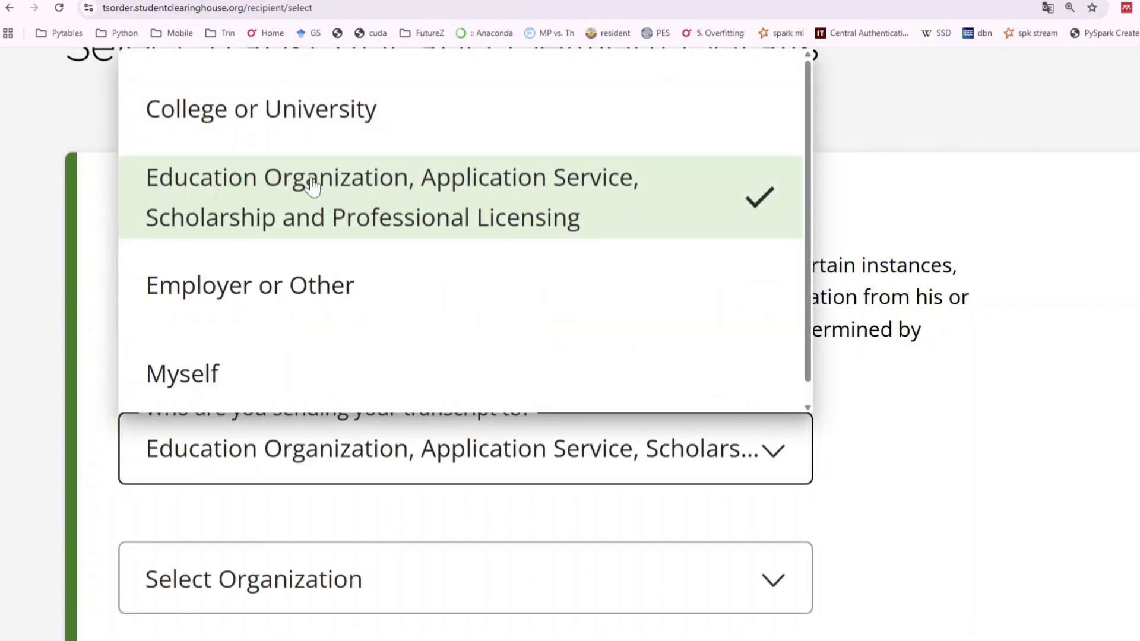
left_click(288, 133)
scroll(288, 132, "down", 3)
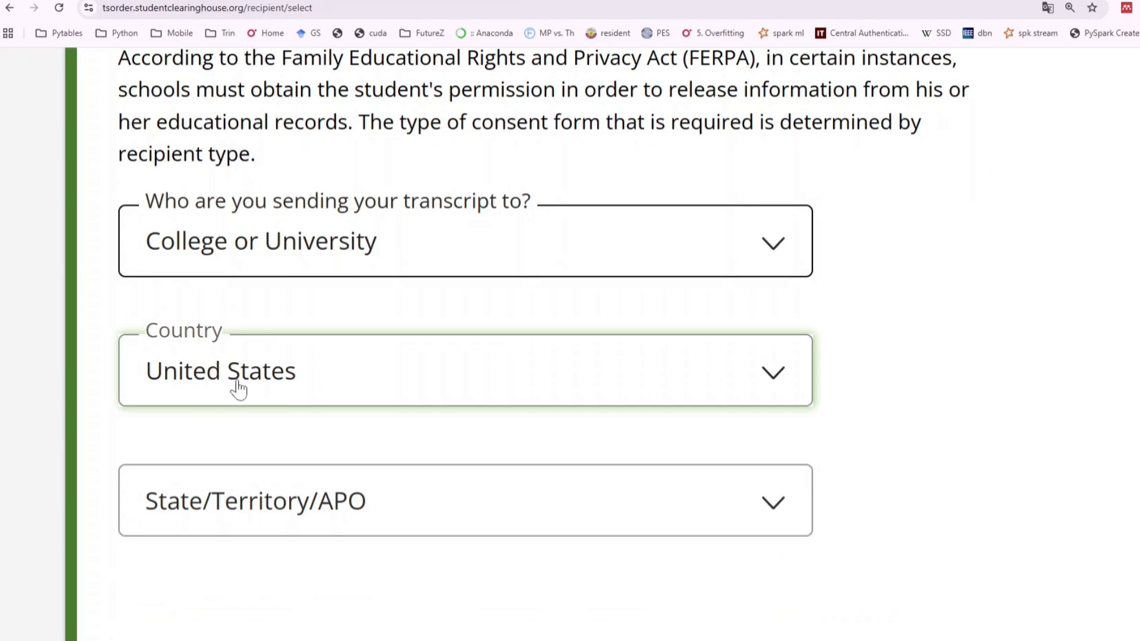
scroll(253, 410, "down", 1)
left_click(238, 448)
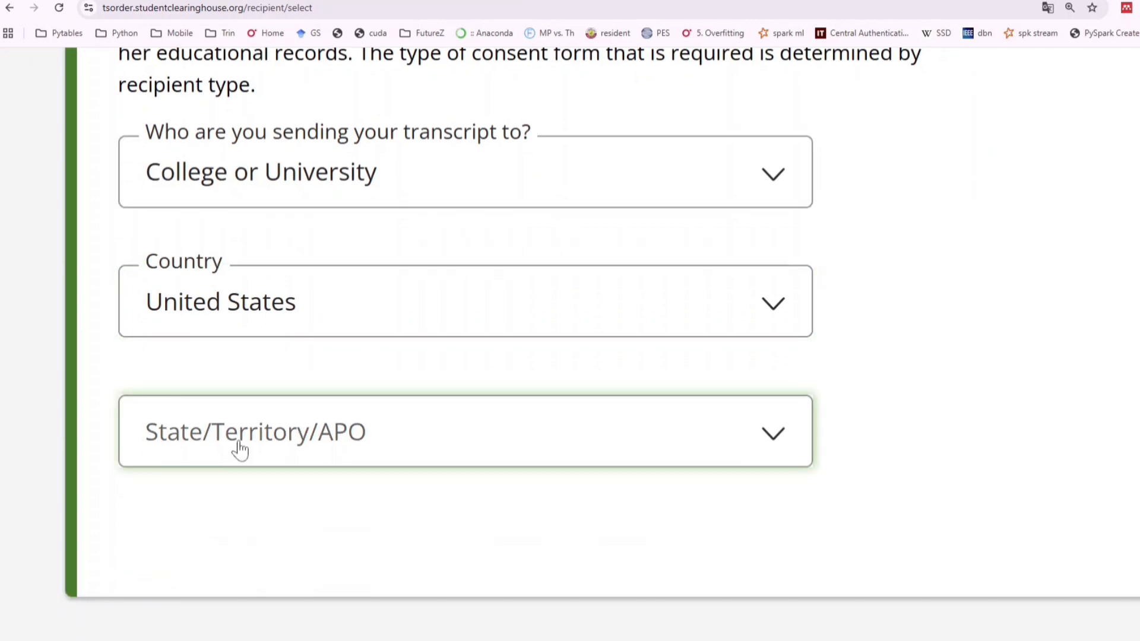
scroll(333, 349, "down", 12)
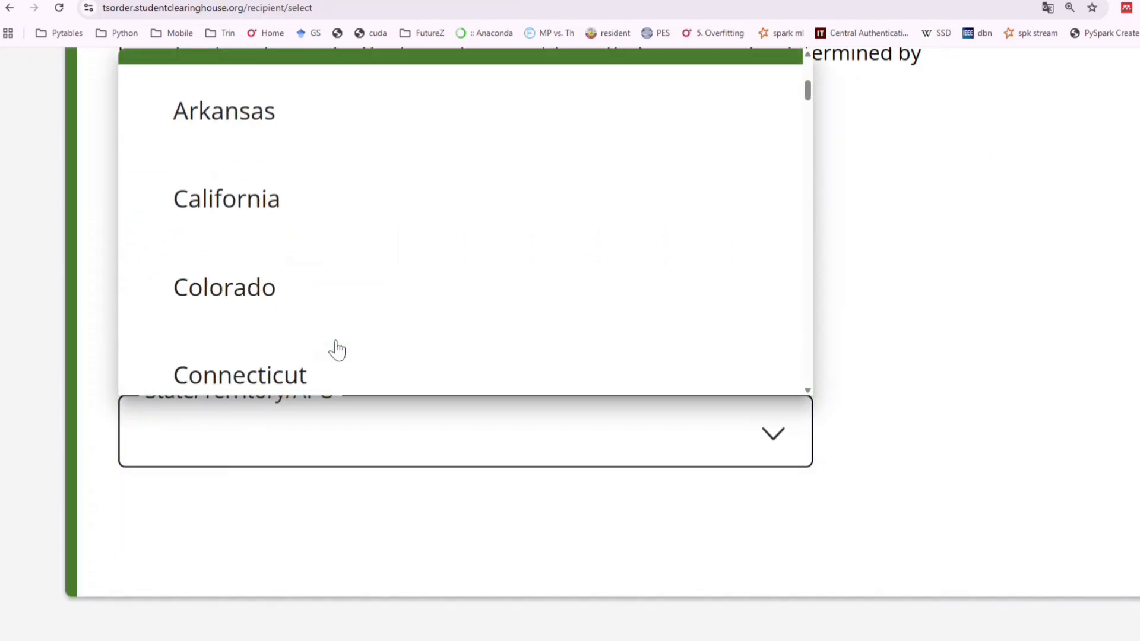
scroll(337, 351, "down", 1)
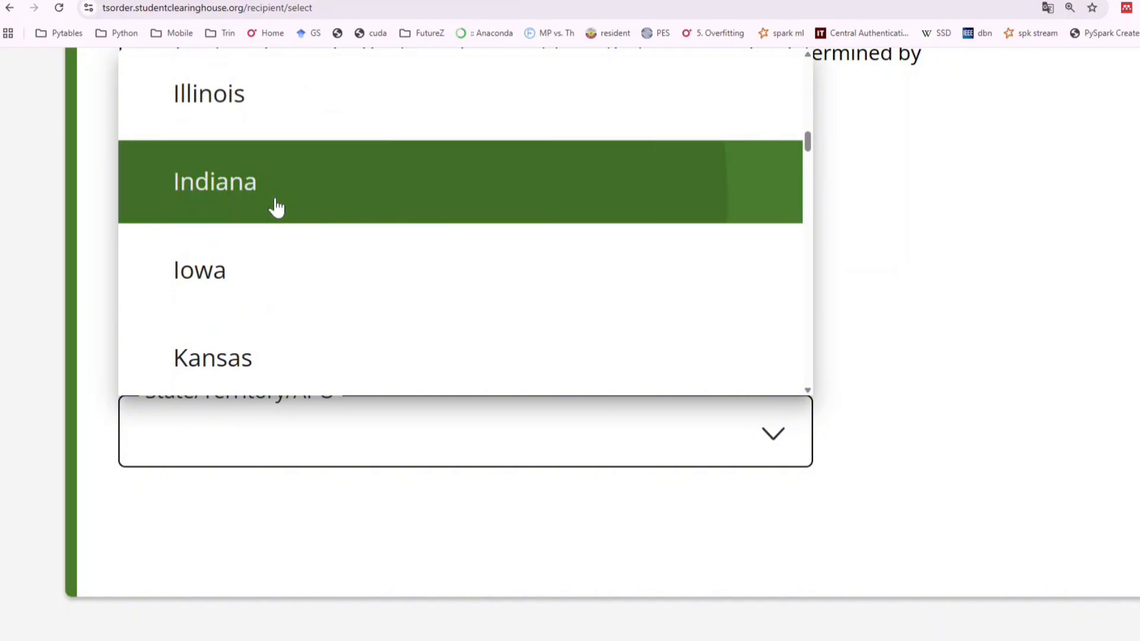
left_click(273, 209)
Step: Choose Trine University as the school receiving the transcript and continue to the delivery method details
scroll(303, 355, "down", 5)
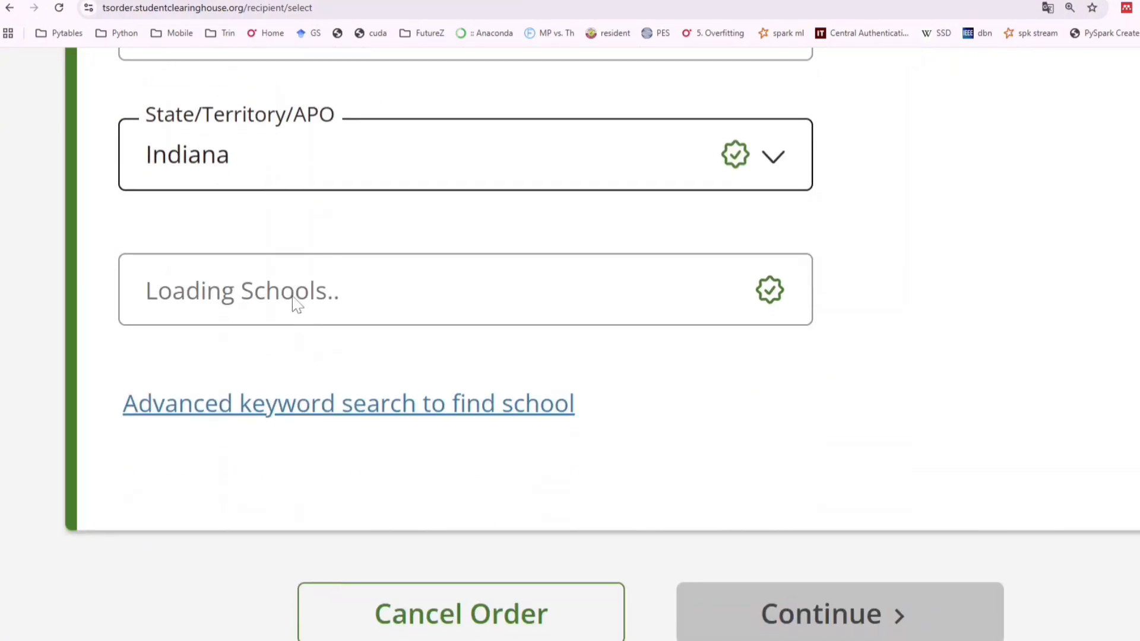
left_click(297, 305)
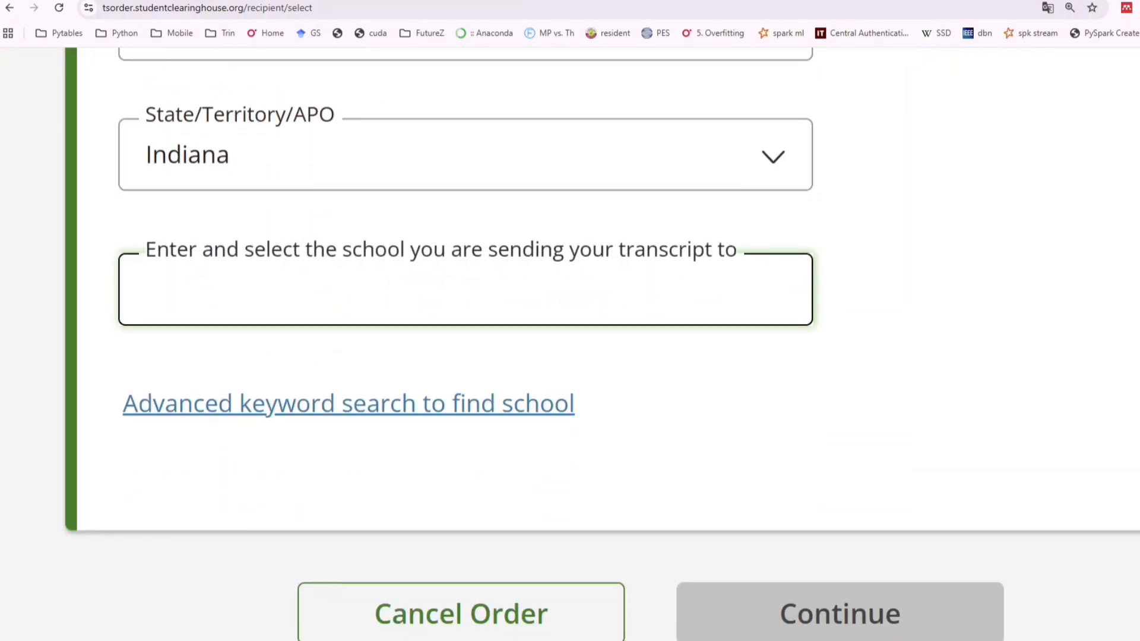
type("TR")
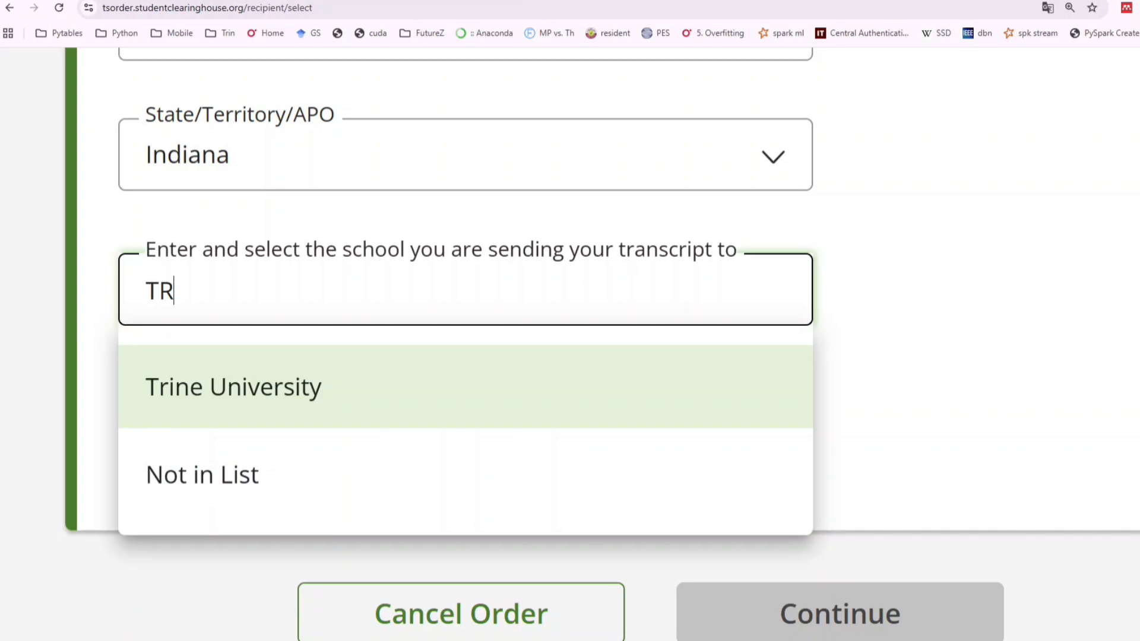
left_click(263, 390)
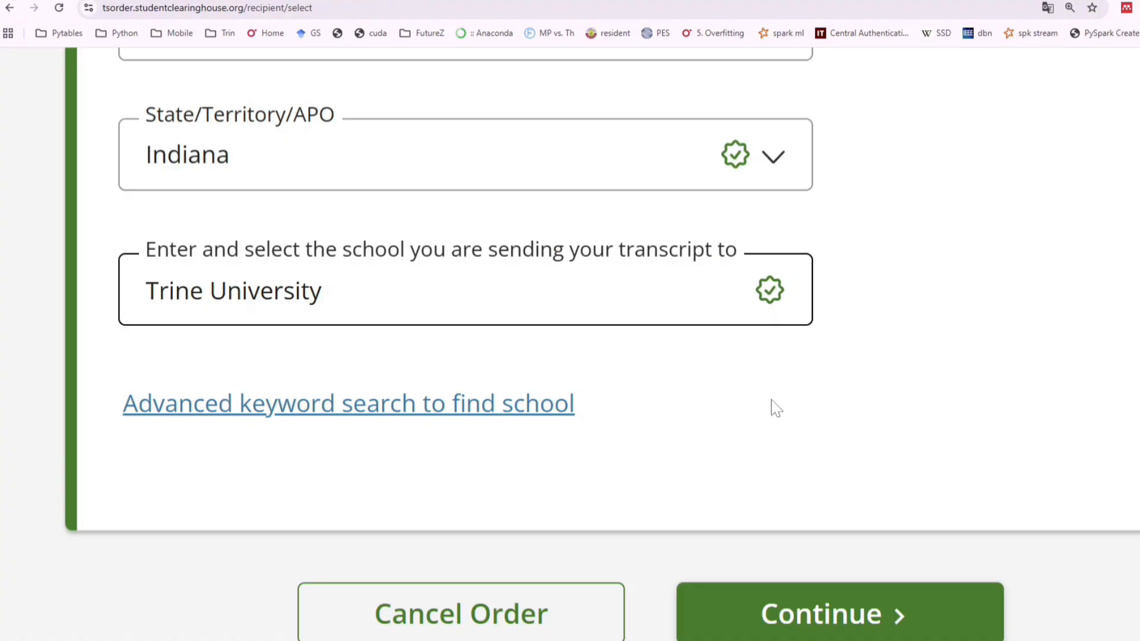
scroll(772, 400, "down", 1)
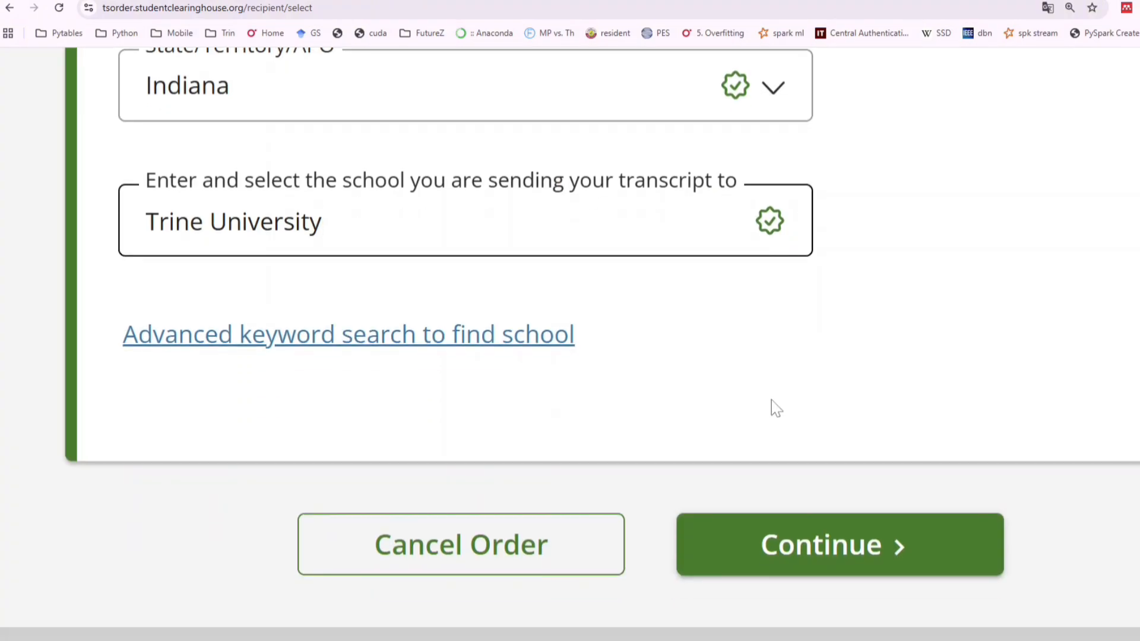
left_click(796, 544)
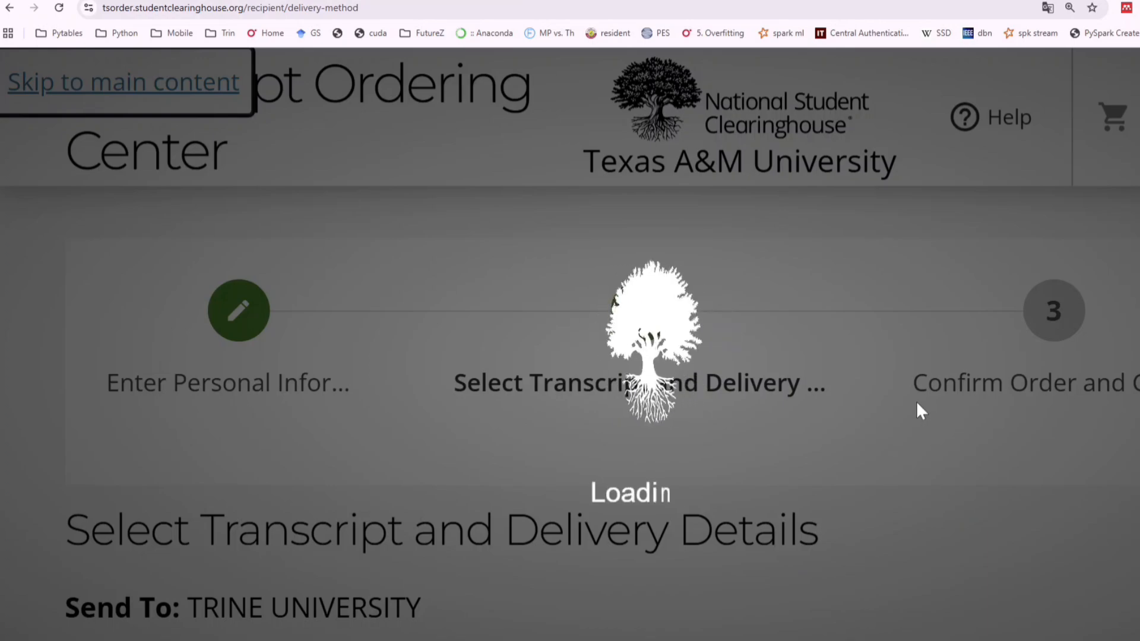
Step: Set the processing time to Current Transcript - Process As Is and the transcript type to Official
scroll(922, 410, "down", 5)
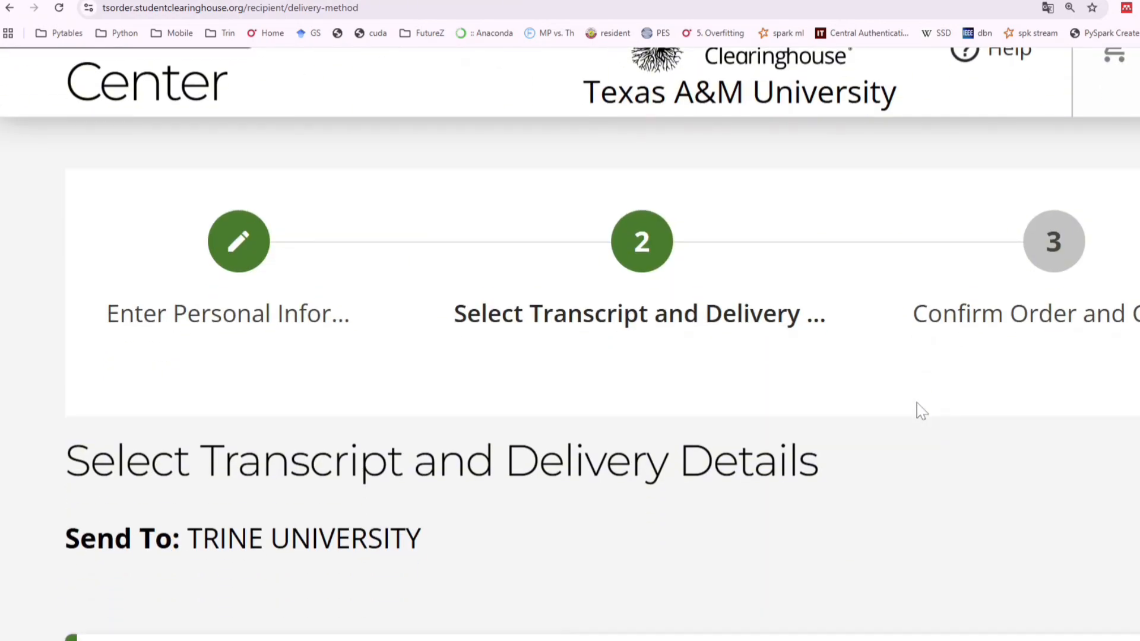
scroll(922, 411, "down", 2)
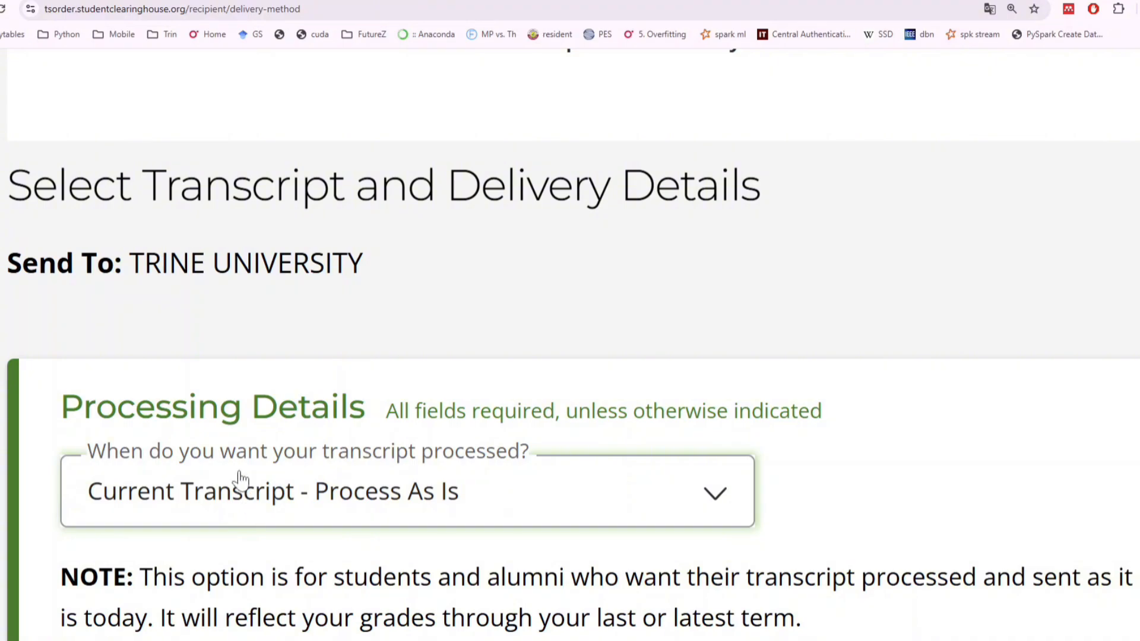
left_click(219, 508)
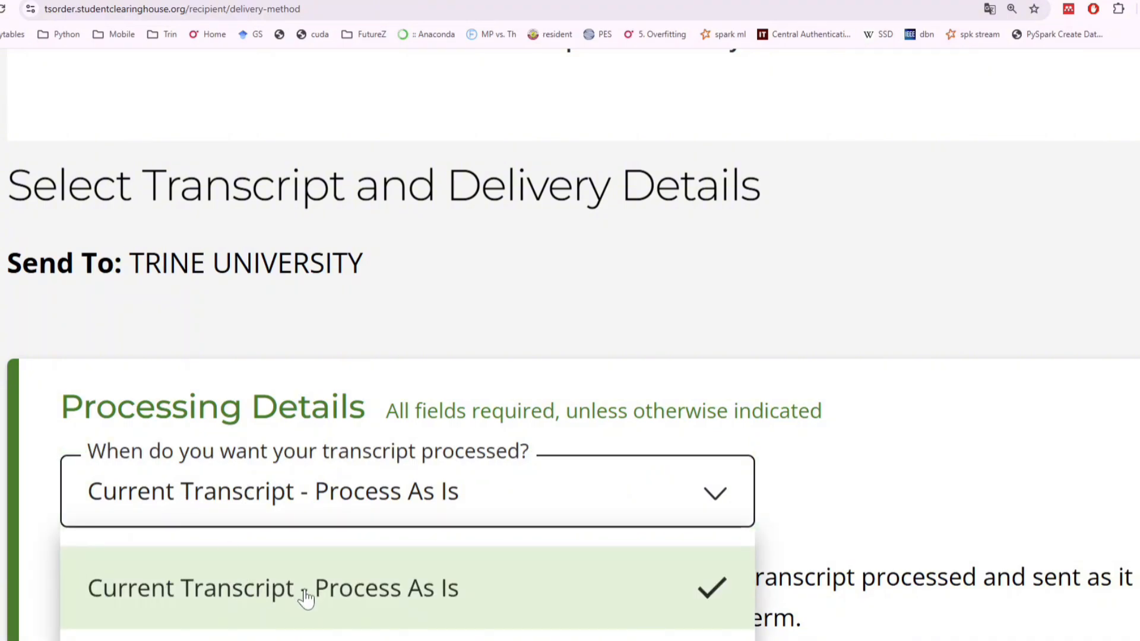
left_click(419, 591)
scroll(407, 570, "down", 4)
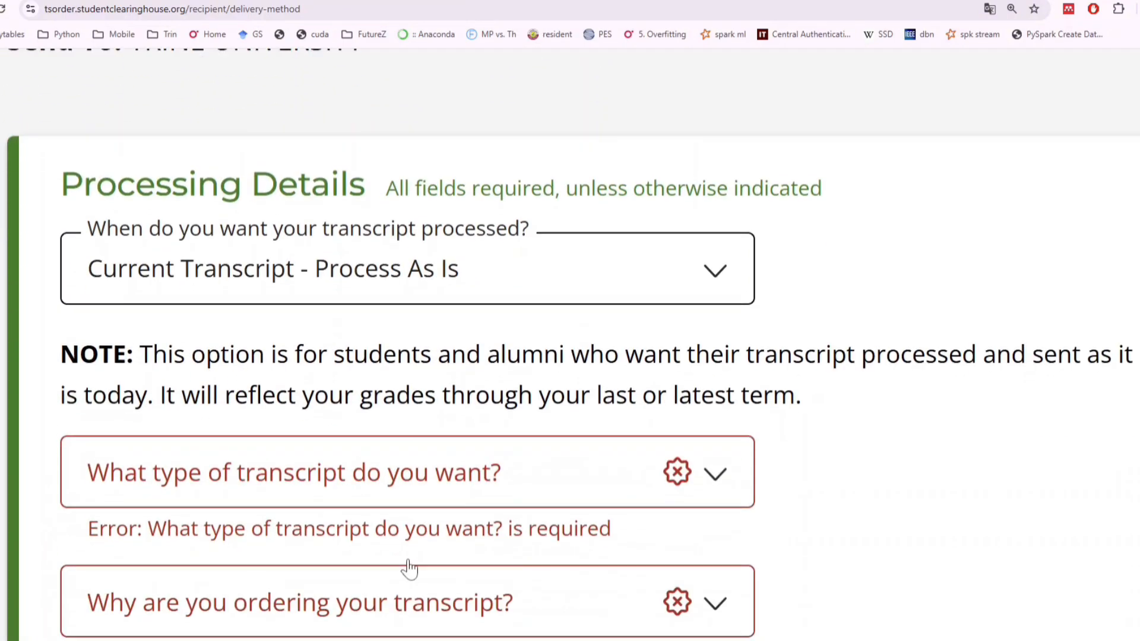
left_click(181, 439)
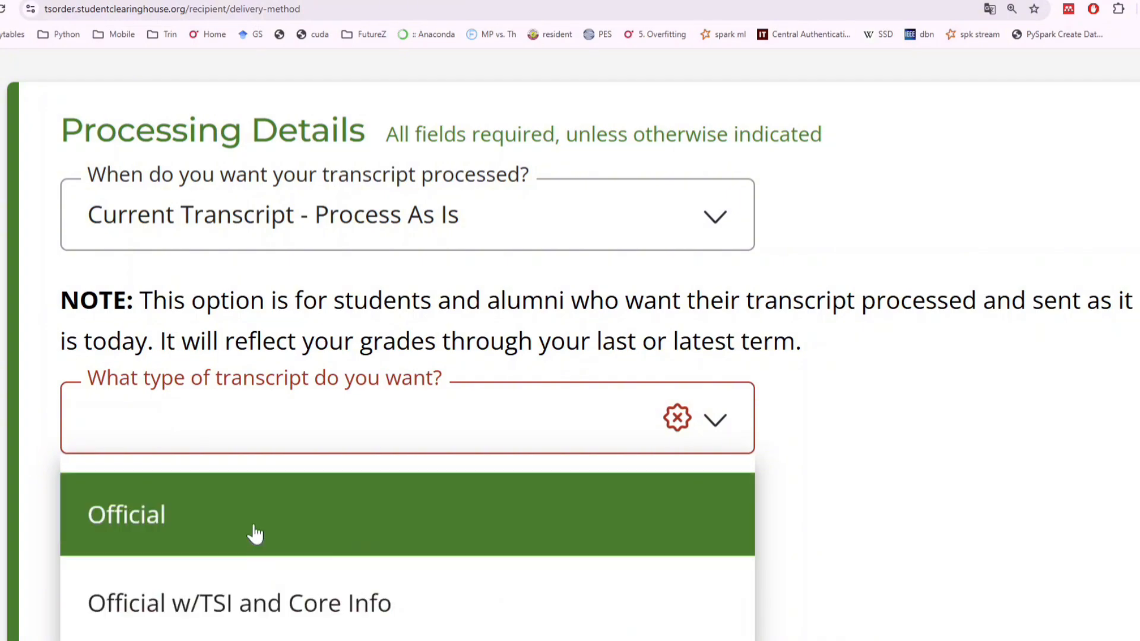
left_click(254, 533)
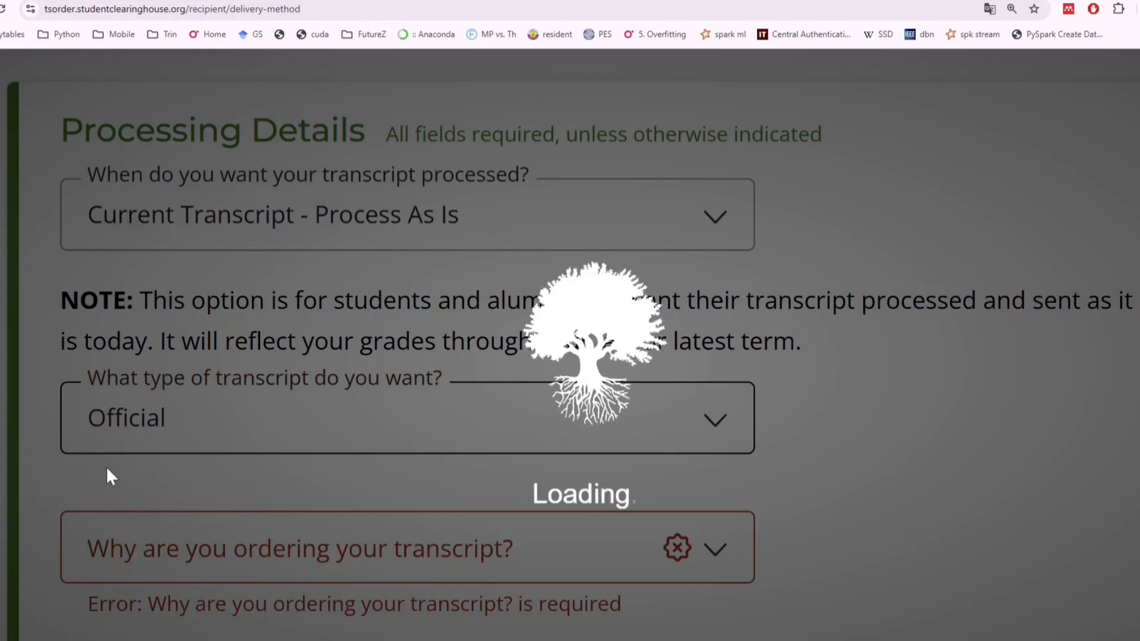
Step: Set the reason for ordering the transcript to Graduate Admissions
scroll(112, 477, "down", 3)
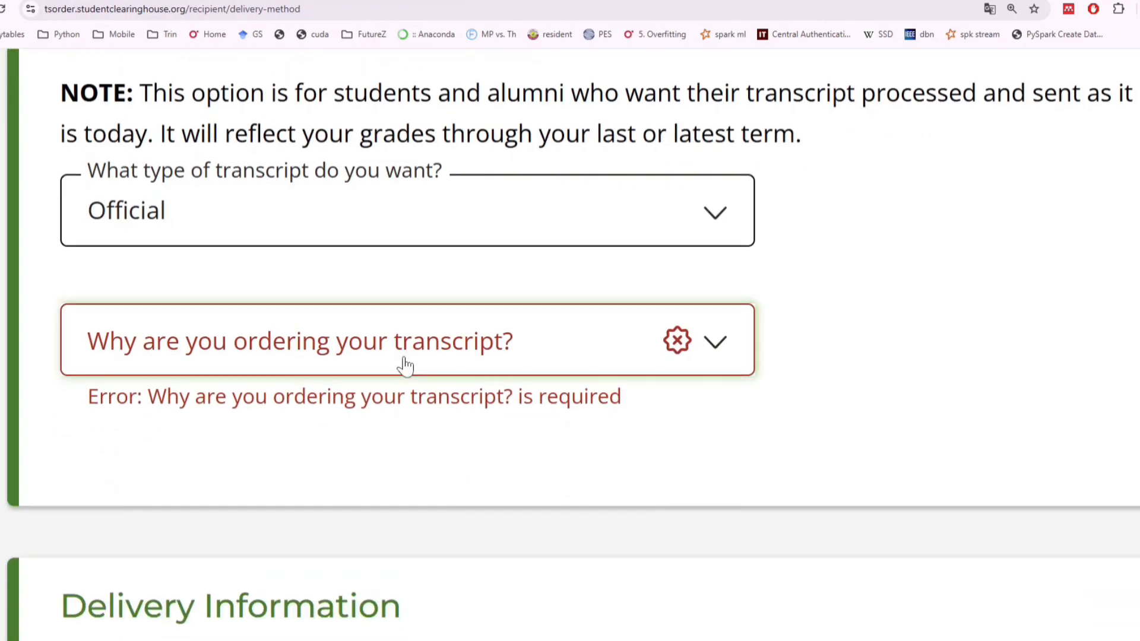
left_click(406, 360)
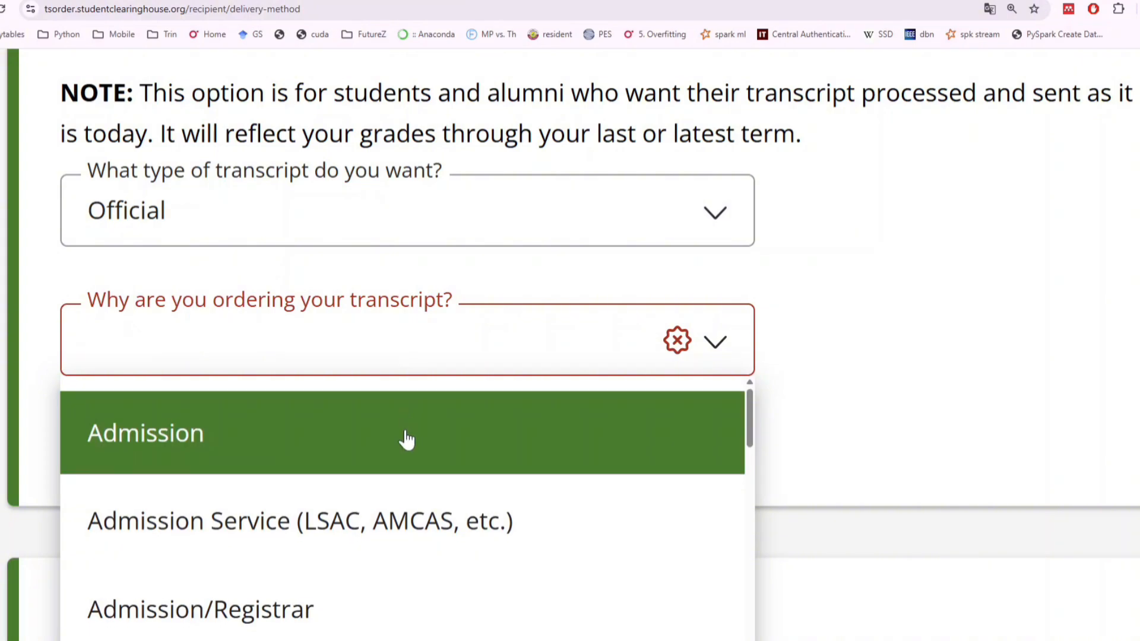
scroll(407, 438, "down", 1)
scroll(407, 439, "up", 1)
scroll(407, 439, "down", 4)
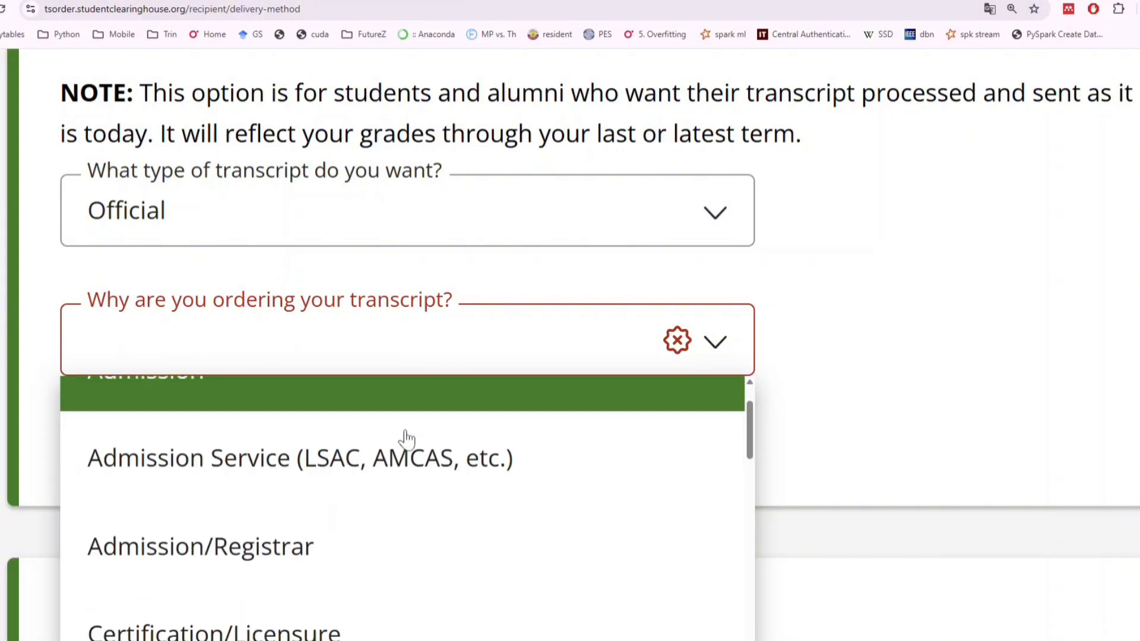
scroll(407, 439, "down", 9)
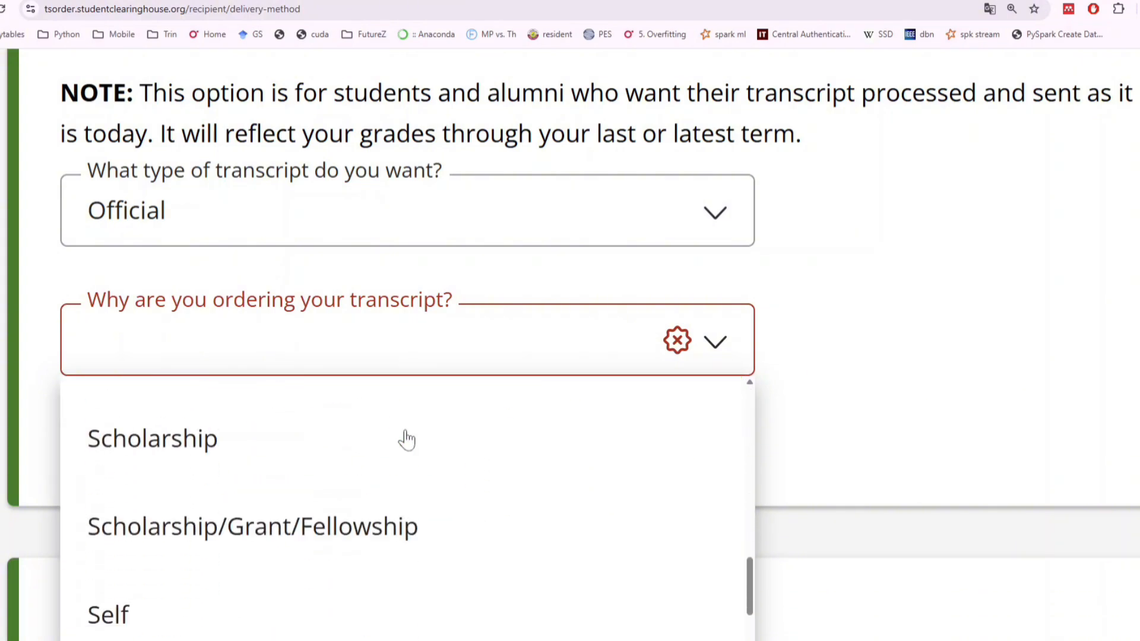
scroll(407, 439, "up", 6)
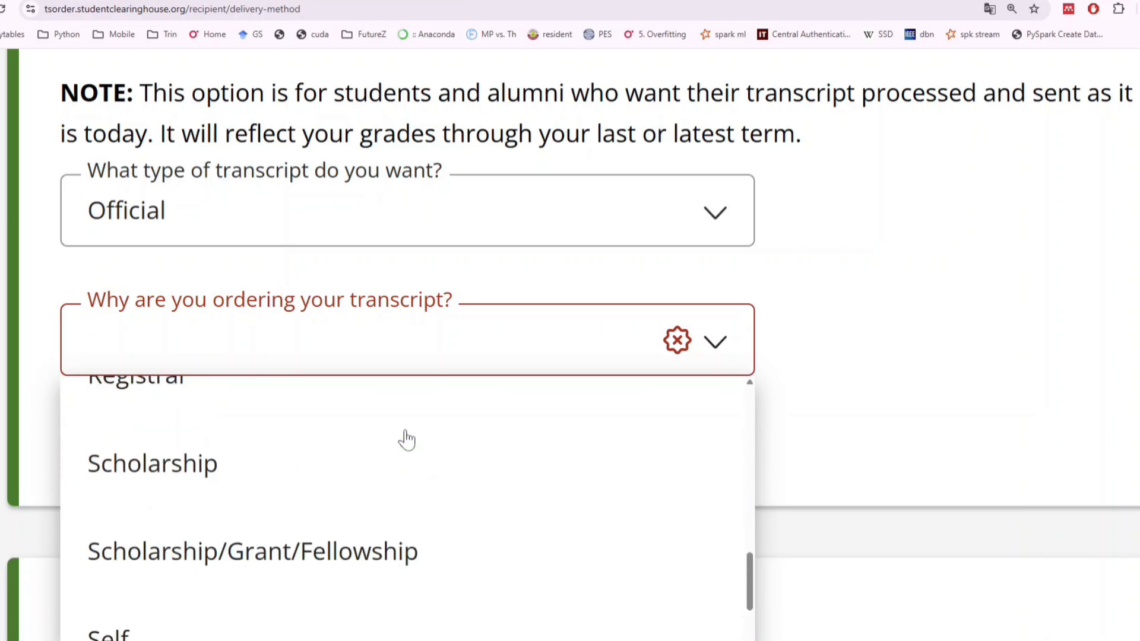
scroll(407, 440, "down", 5)
scroll(407, 439, "down", 3)
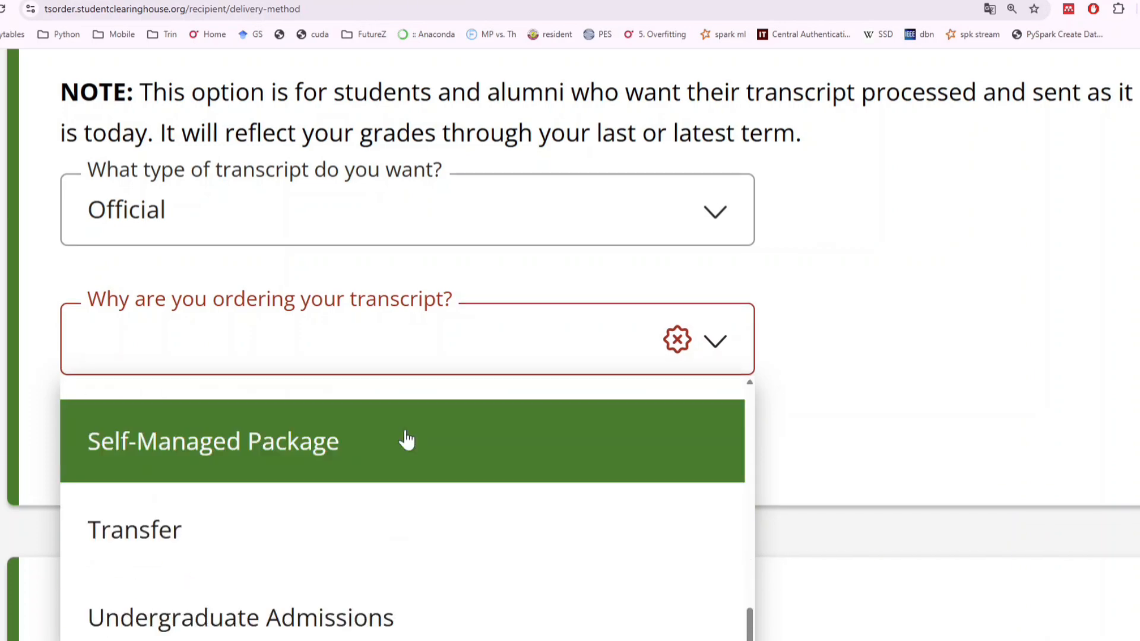
scroll(407, 440, "down", 5)
scroll(407, 439, "up", 2)
scroll(403, 439, "up", 4)
scroll(381, 475, "down", 1)
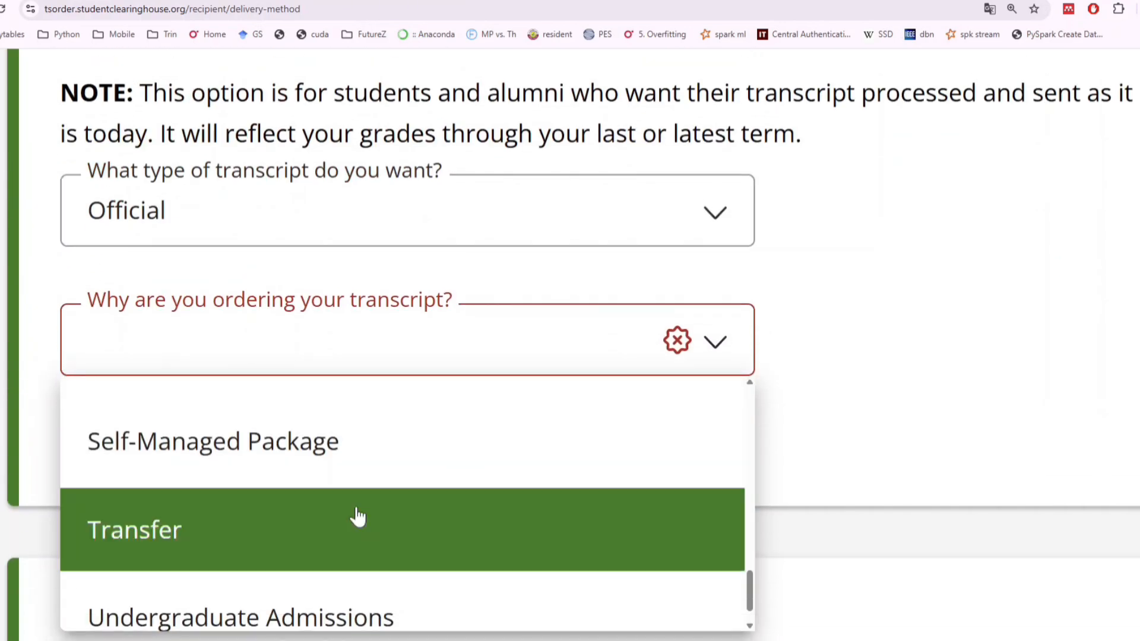
scroll(292, 593, "up", 1)
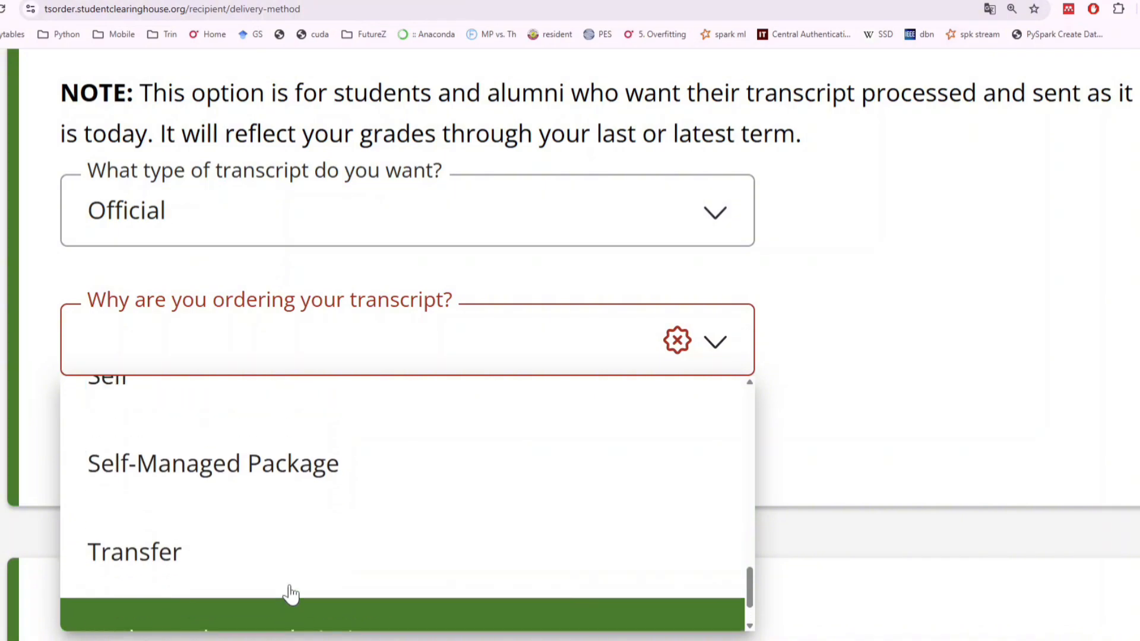
scroll(168, 572, "up", 1)
scroll(178, 555, "up", 3)
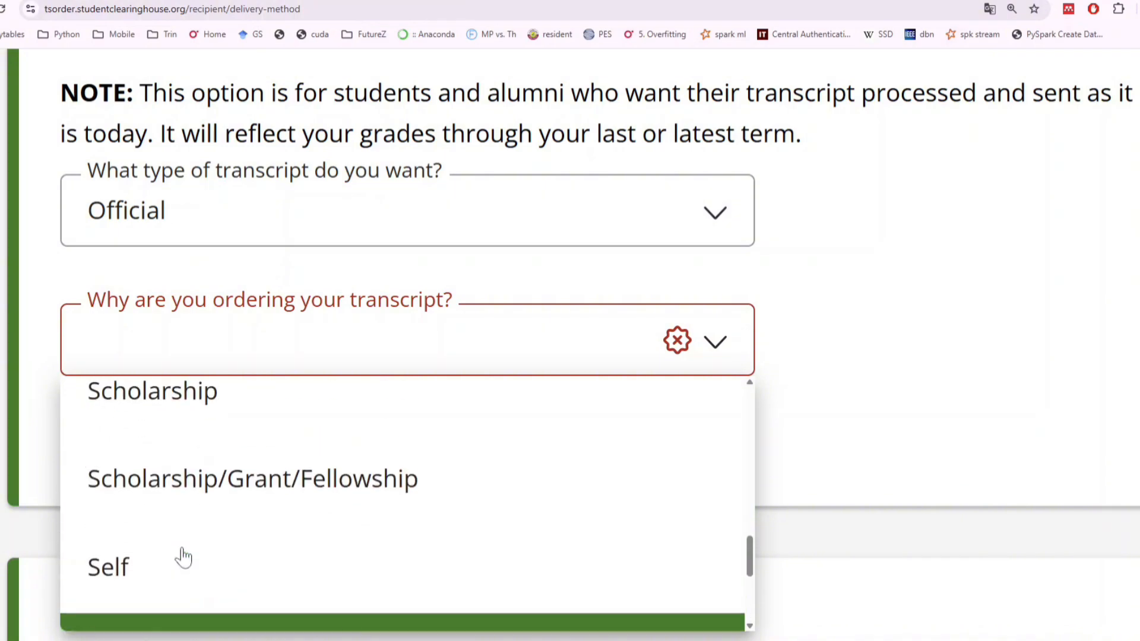
scroll(184, 558, "up", 4)
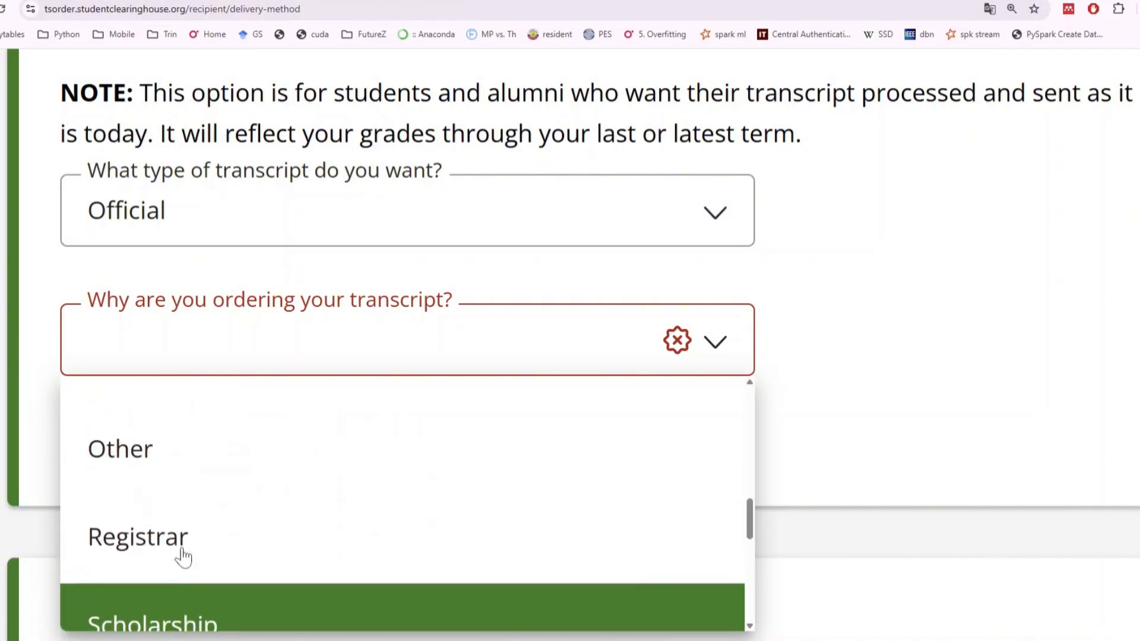
scroll(183, 555, "up", 1)
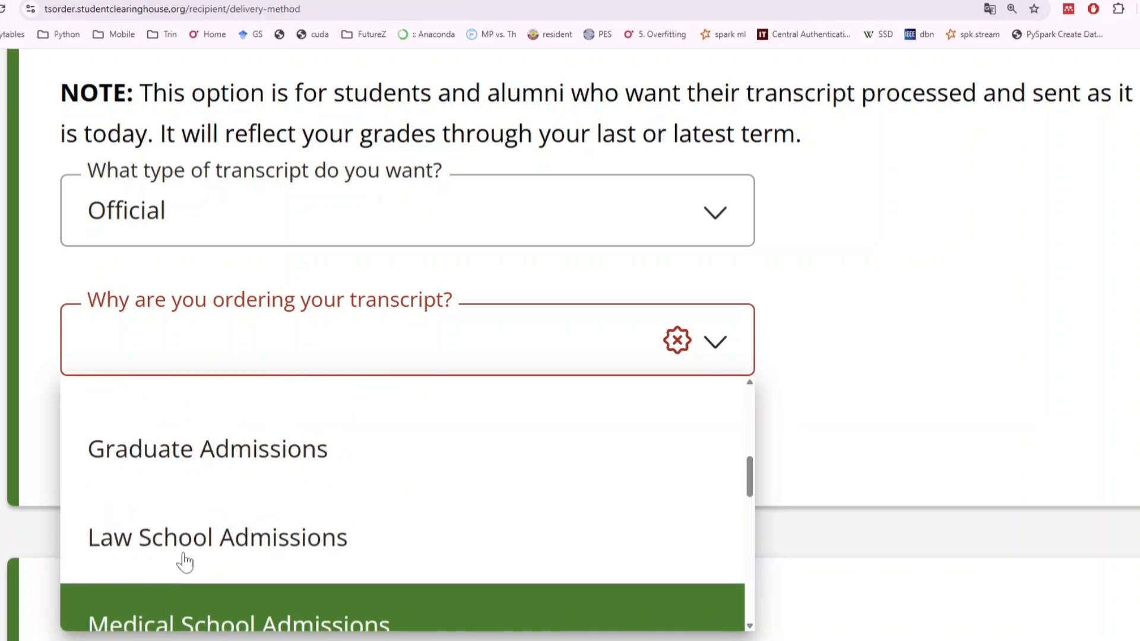
scroll(178, 540, "up", 1)
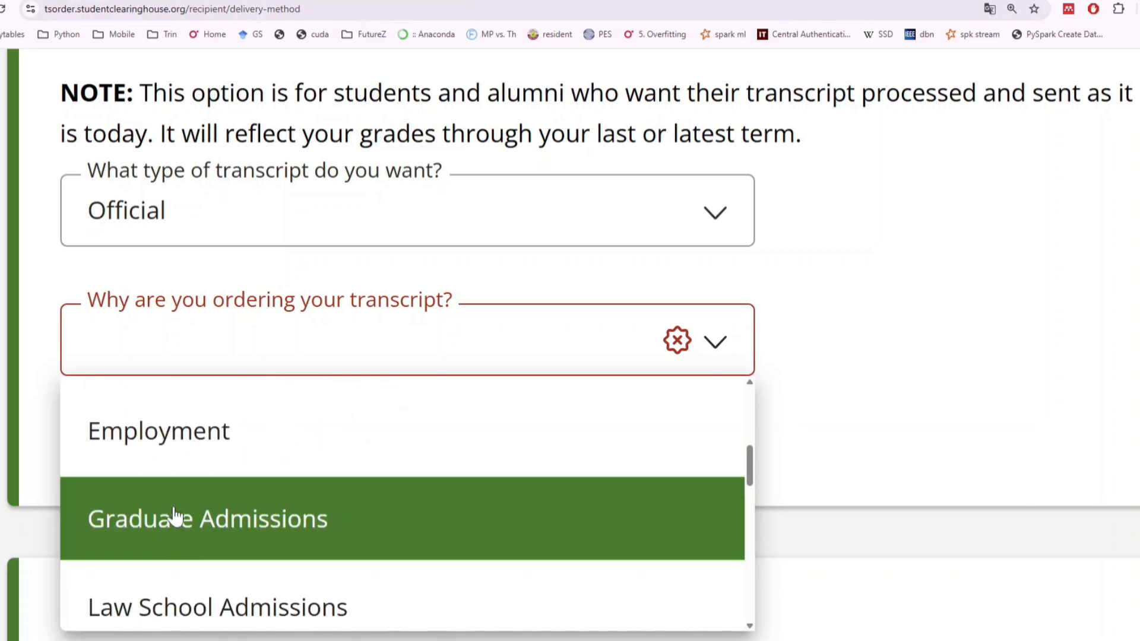
left_click(175, 516)
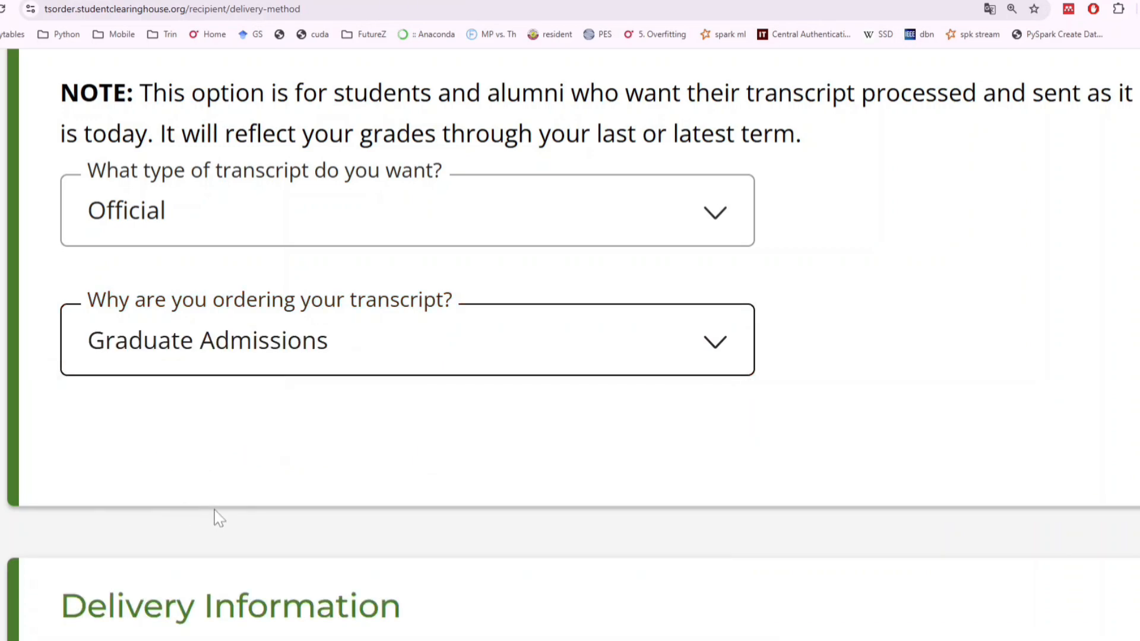
Step: Review the delivery method and number of copies, and switch to the Gmail message to check the U.S. transcript sending instructions
scroll(377, 514, "down", 3)
scroll(378, 511, "down", 4)
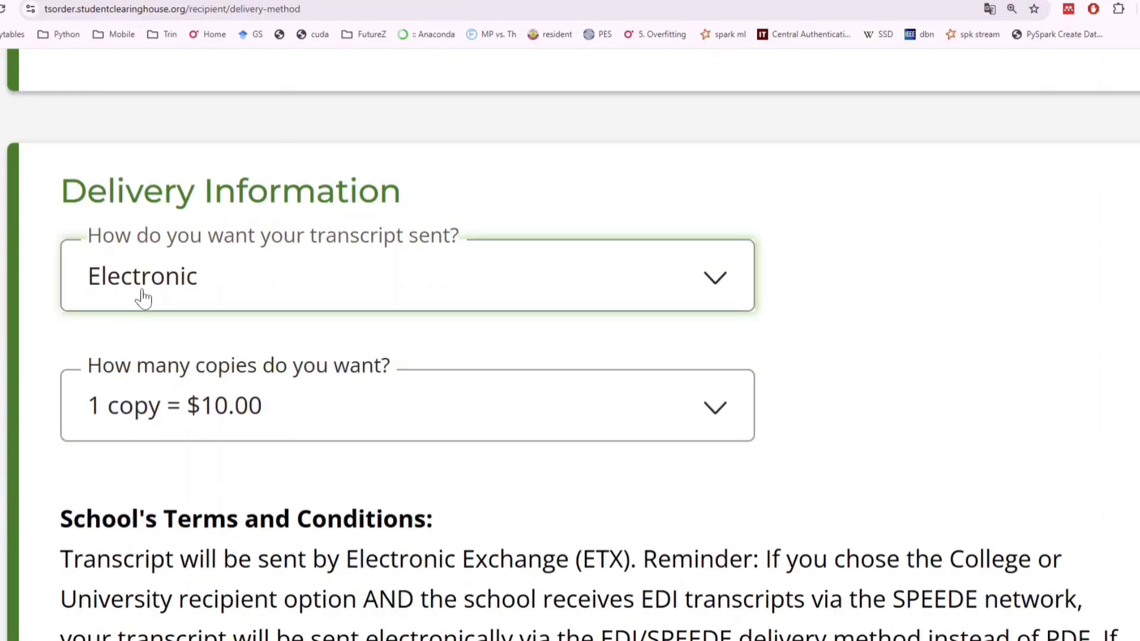
left_click(249, 1)
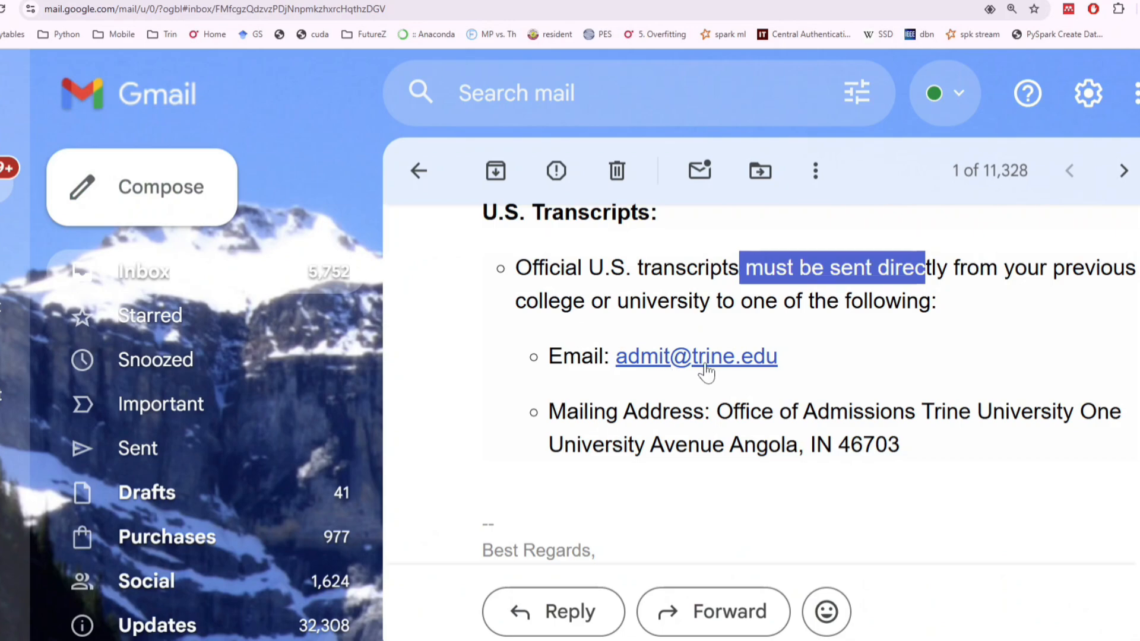
Step: Return to the transcript order and set the delivery method to Electronic with 1 copy
left_click(267, 2)
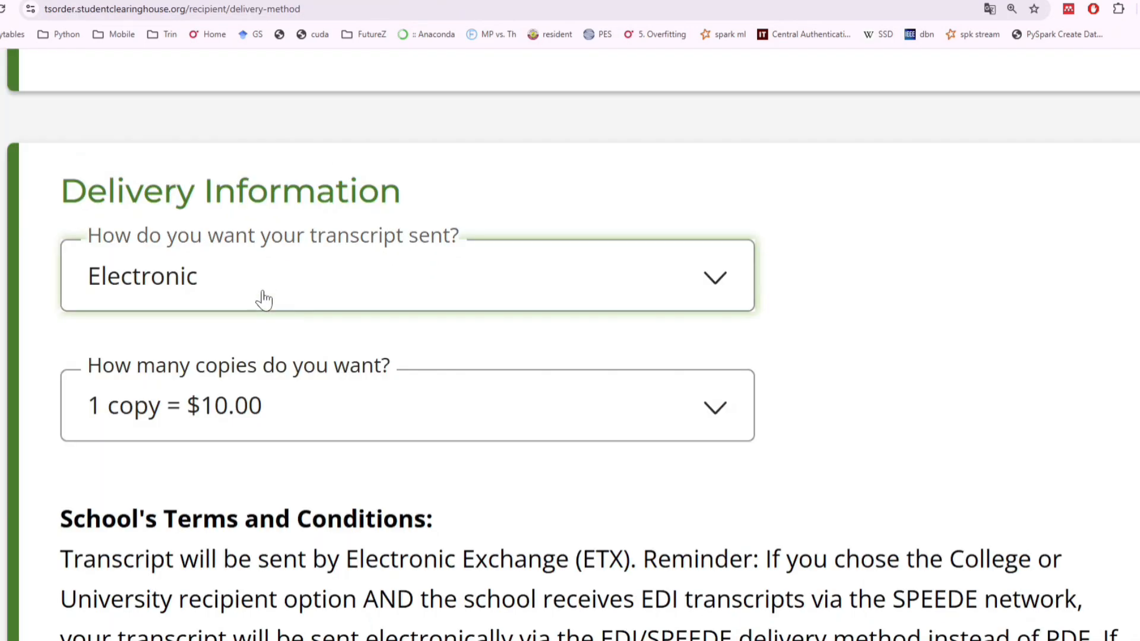
left_click(263, 290)
left_click(247, 380)
scroll(427, 246, "up", 4)
scroll(422, 262, "down", 3)
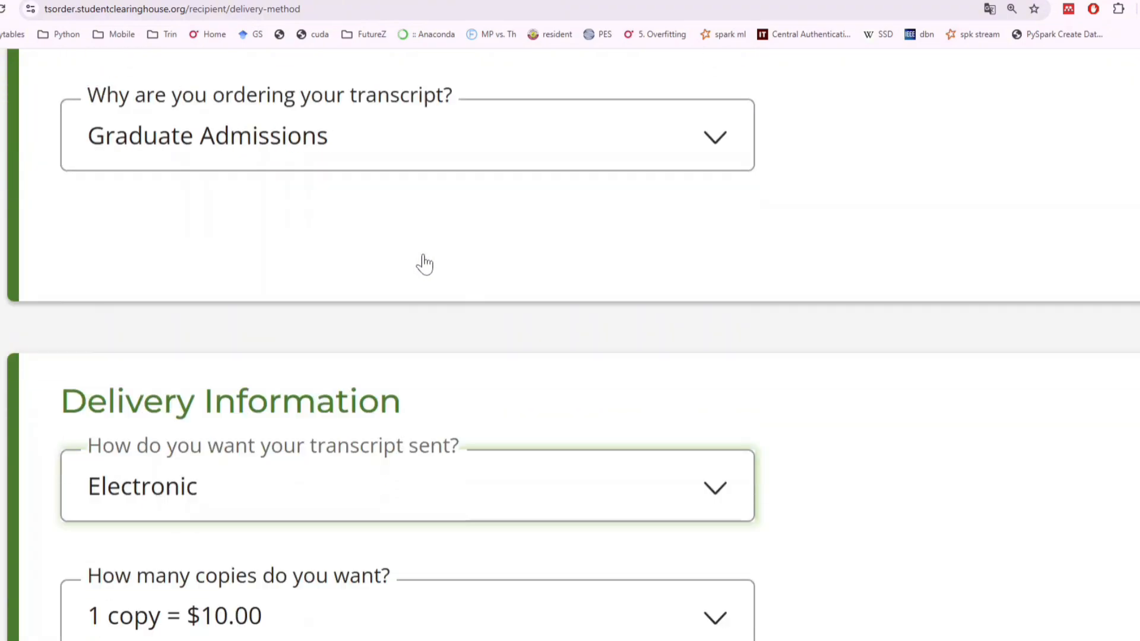
scroll(200, 356, "down", 2)
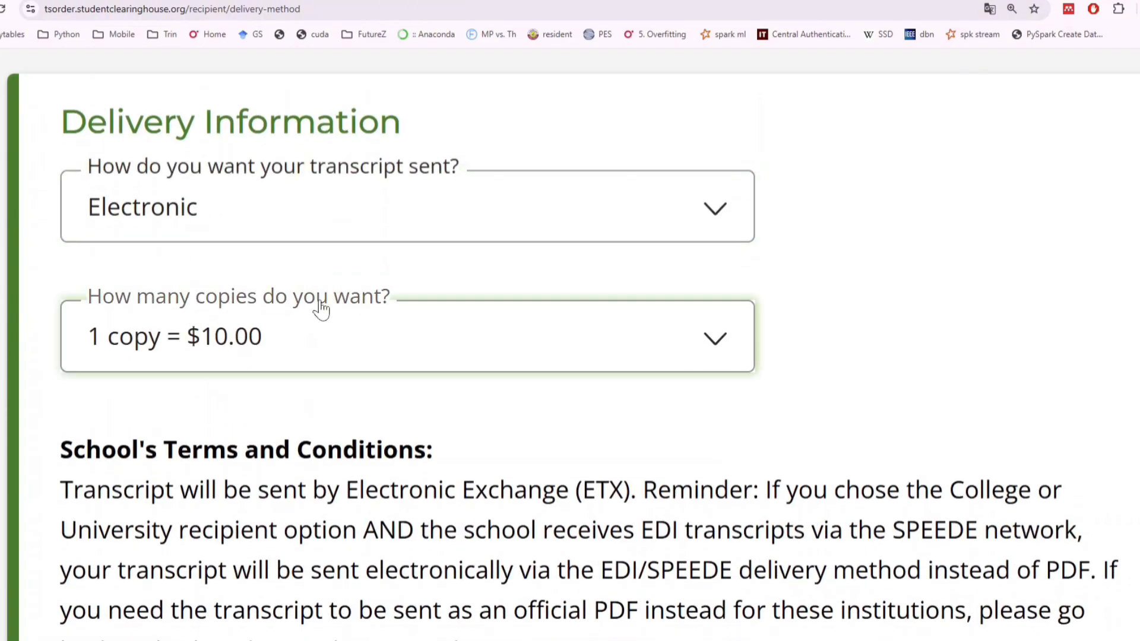
left_click(243, 344)
left_click(244, 349)
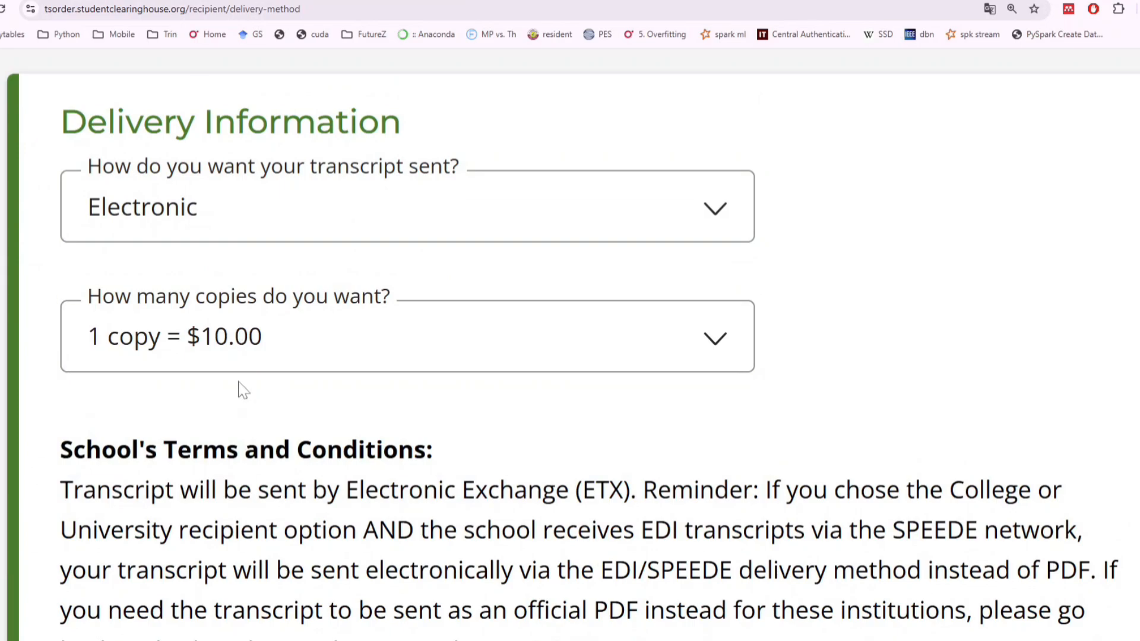
Step: Accept the school's terms and conditions for the Electronic delivery method
scroll(240, 387, "down", 3)
scroll(238, 392, "down", 2)
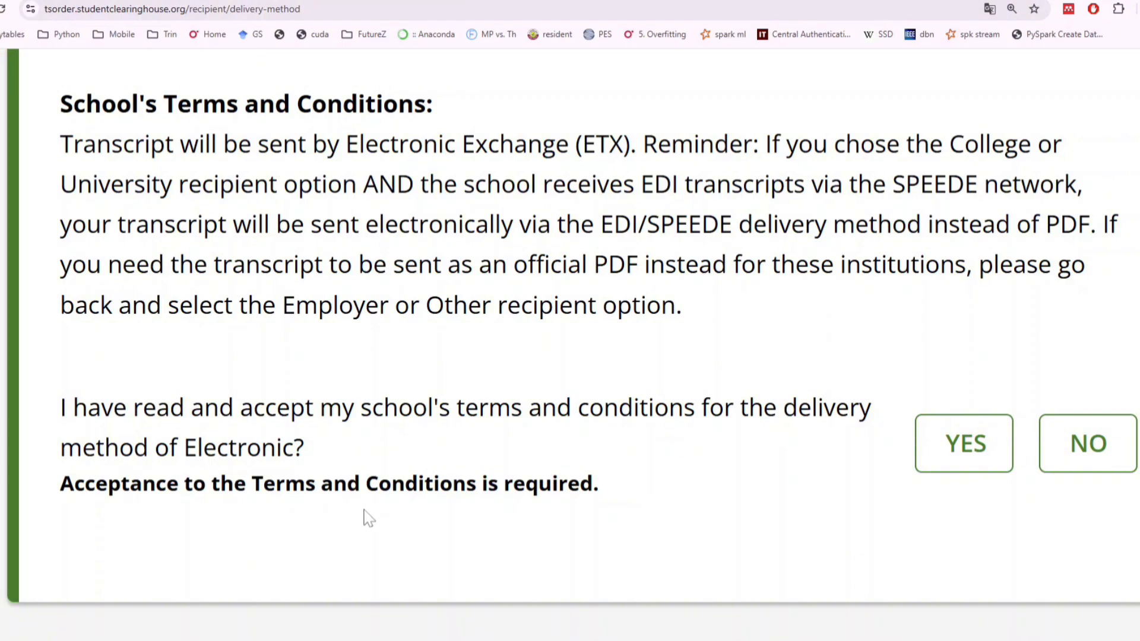
left_click(957, 464)
Step: Recheck the available options for sending the transcript and keep Electronic as the delivery method
scroll(670, 474, "up", 5)
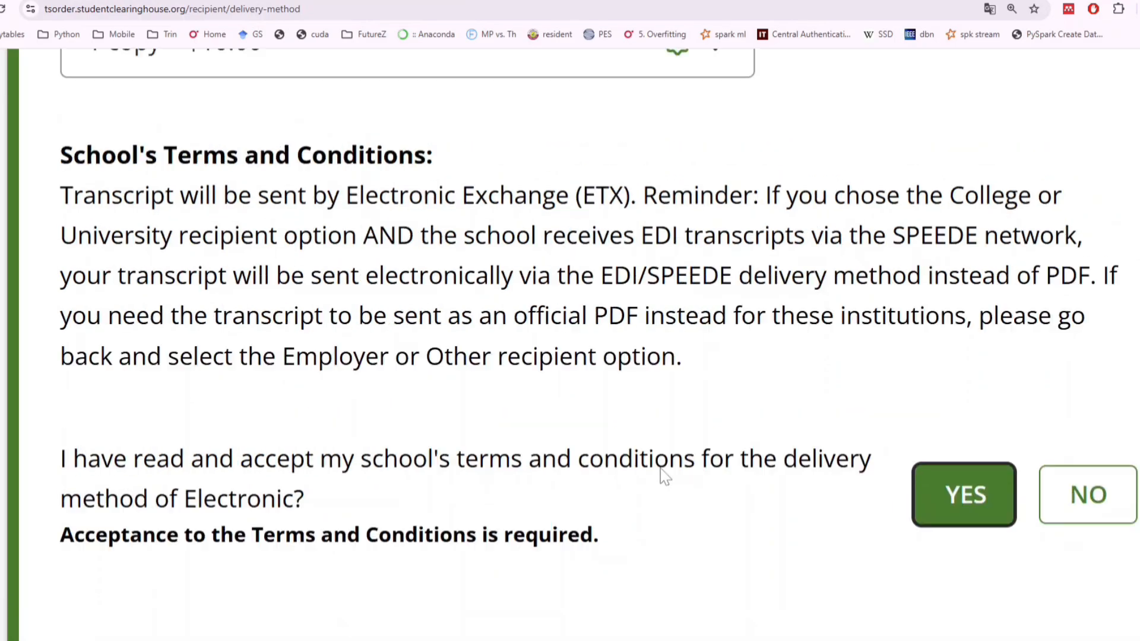
scroll(666, 475, "up", 3)
left_click(278, 426)
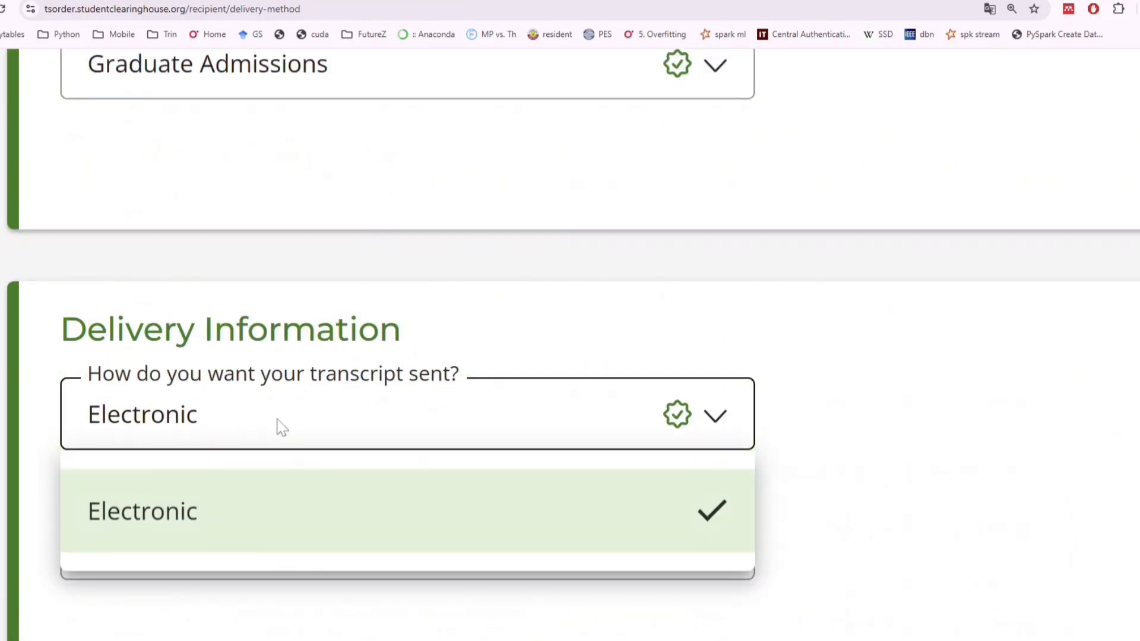
scroll(276, 526, "down", 2)
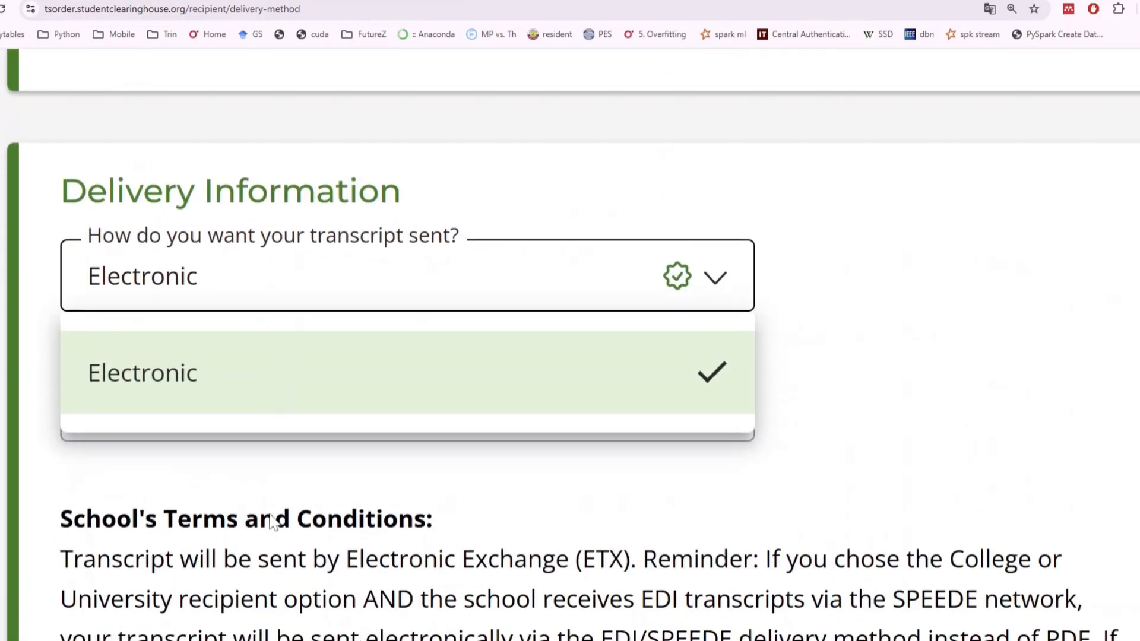
left_click(190, 394)
left_click(186, 292)
left_click(184, 386)
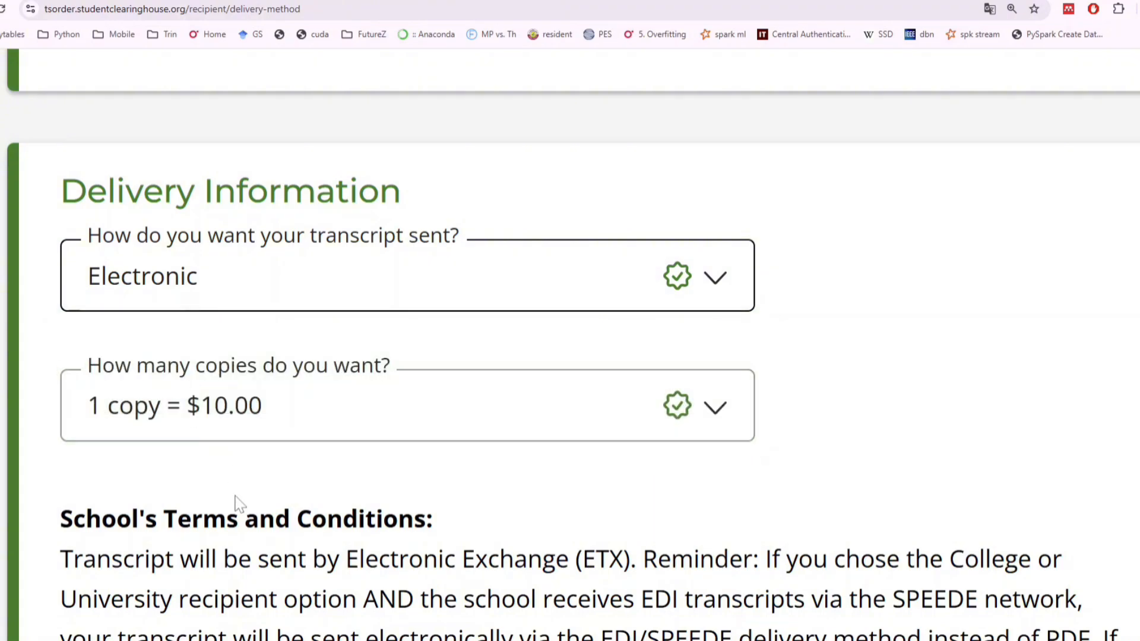
Step: Review the recipient, processing details, delivery information and accepted terms, down to the fee summary
scroll(237, 503, "down", 3)
scroll(238, 504, "up", 18)
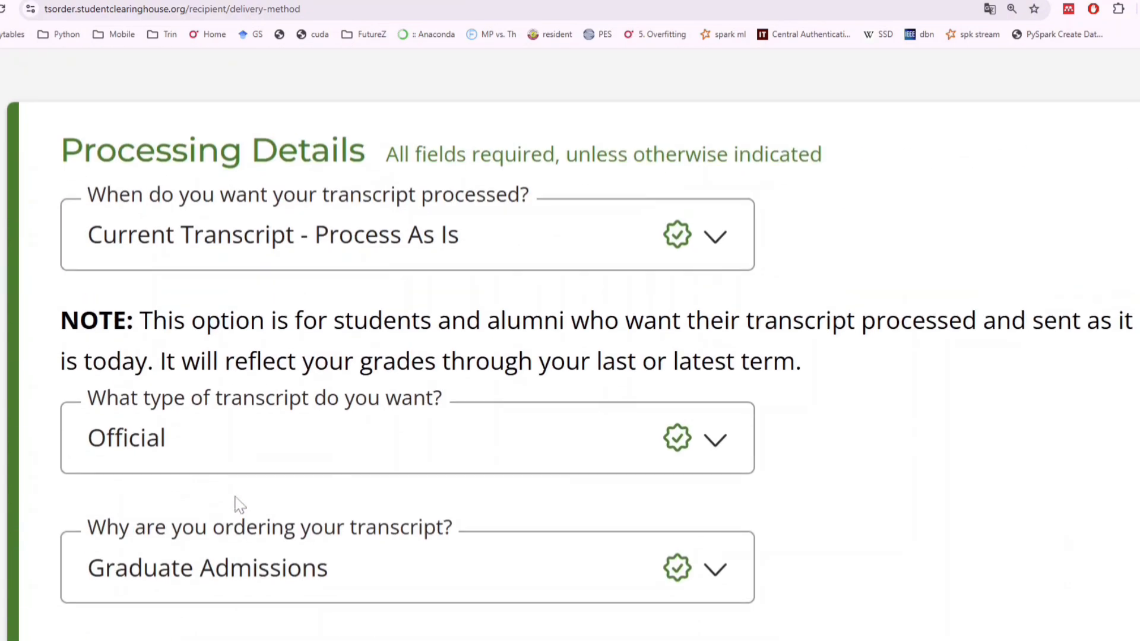
scroll(131, 386, "up", 1)
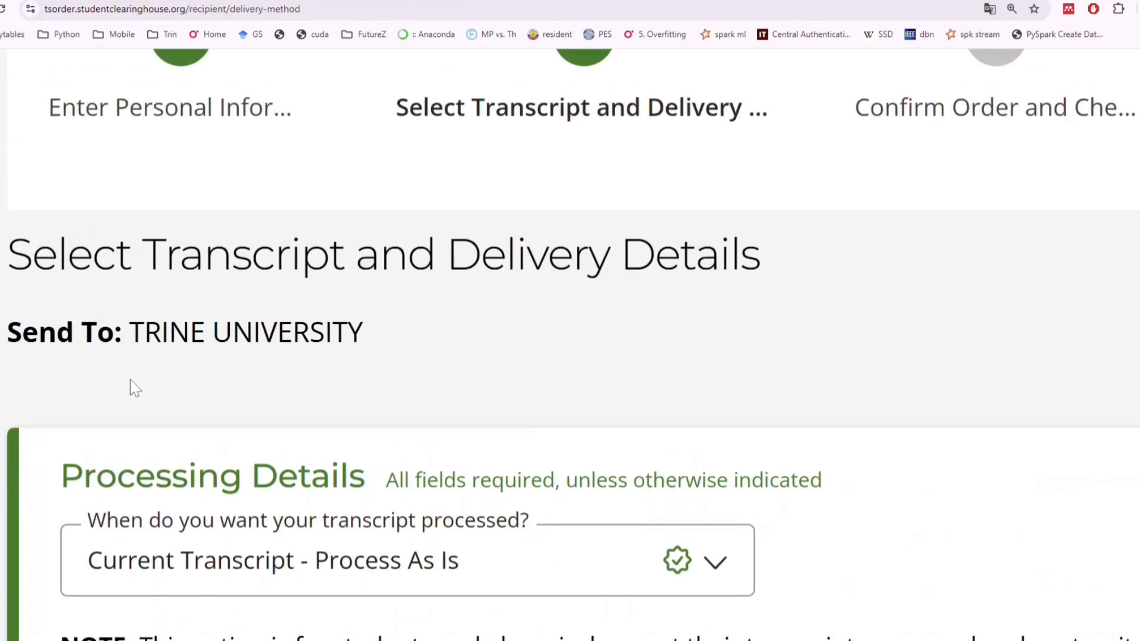
scroll(32, 353, "down", 7)
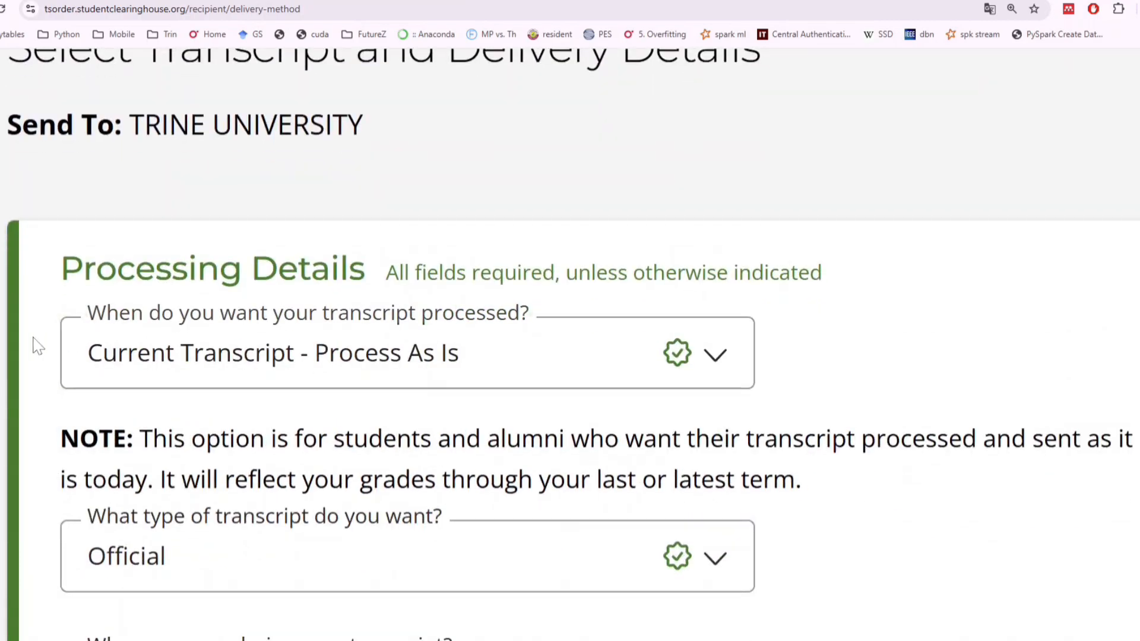
scroll(32, 354, "down", 11)
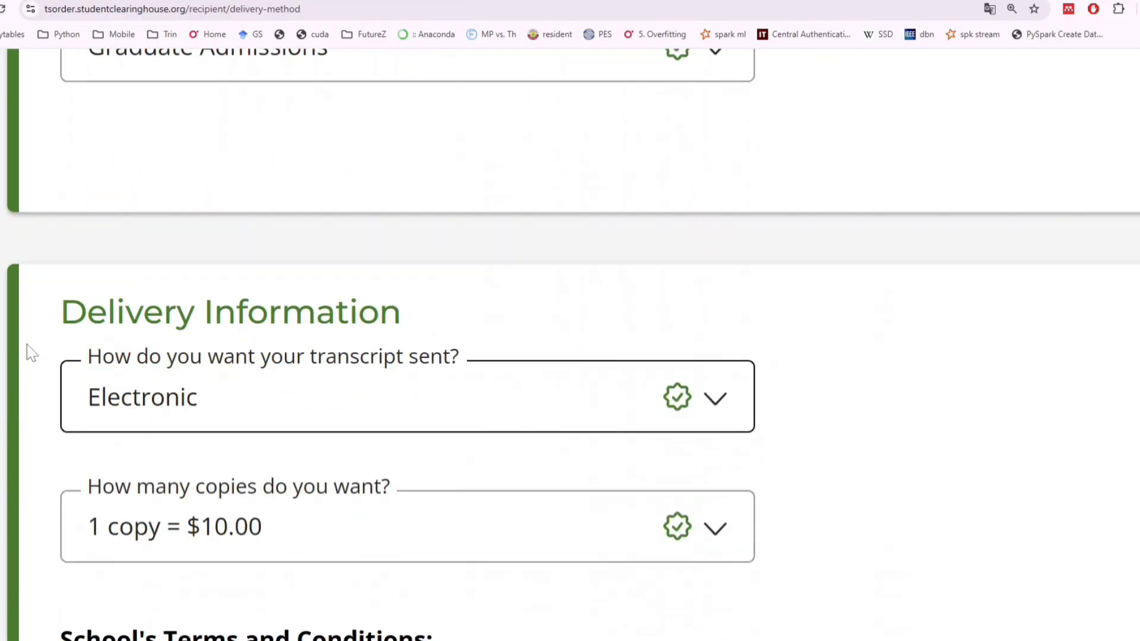
scroll(275, 243, "down", 4)
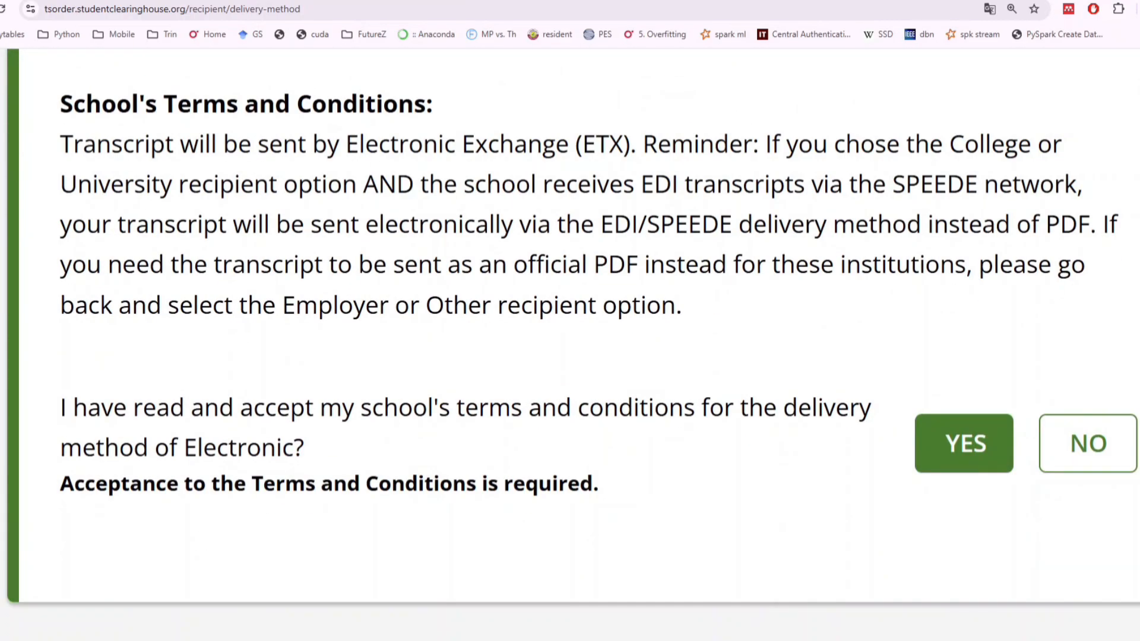
left_click_drag(185, 409, 824, 409)
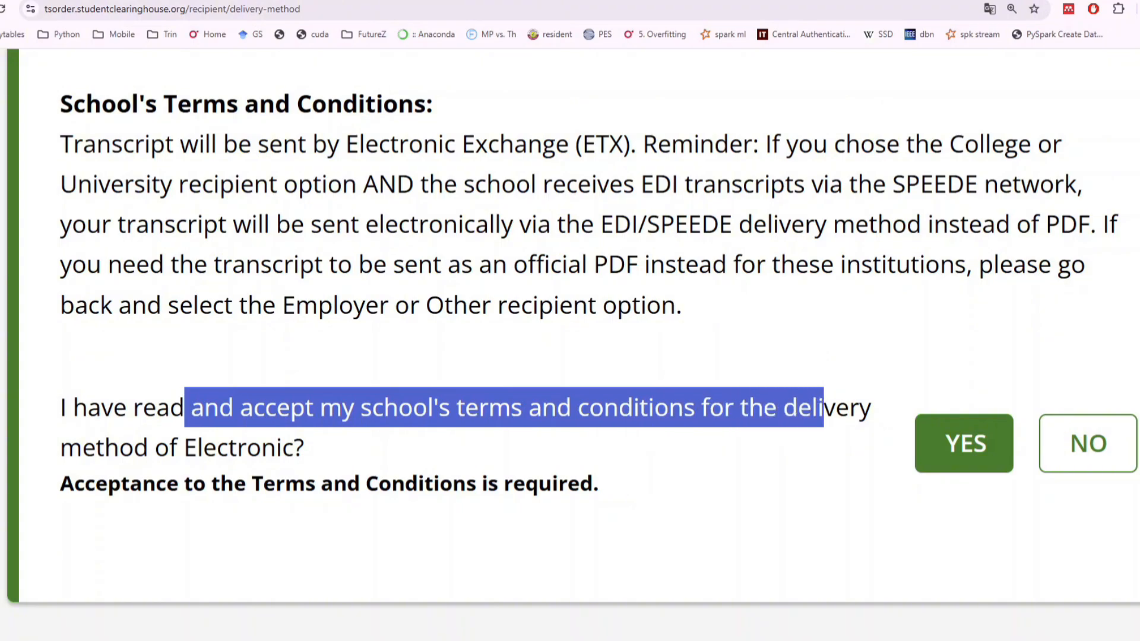
scroll(827, 424, "down", 2)
scroll(827, 424, "down", 5)
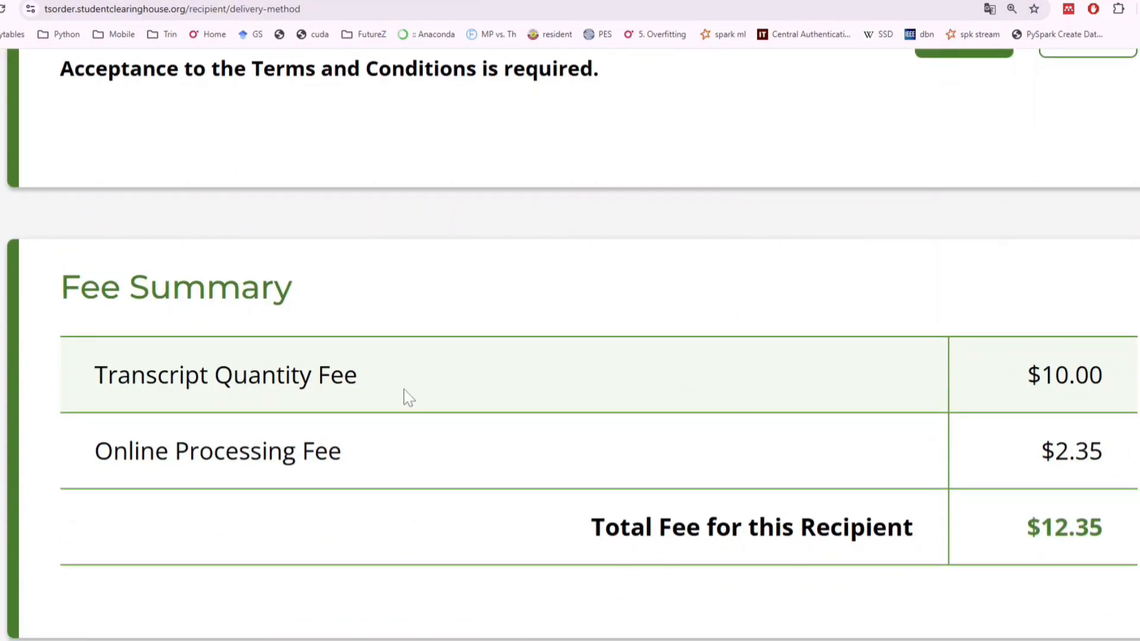
Step: Check the transcript quantity fee and online processing fee, and continue to the checkout page
left_click_drag(145, 376, 363, 386)
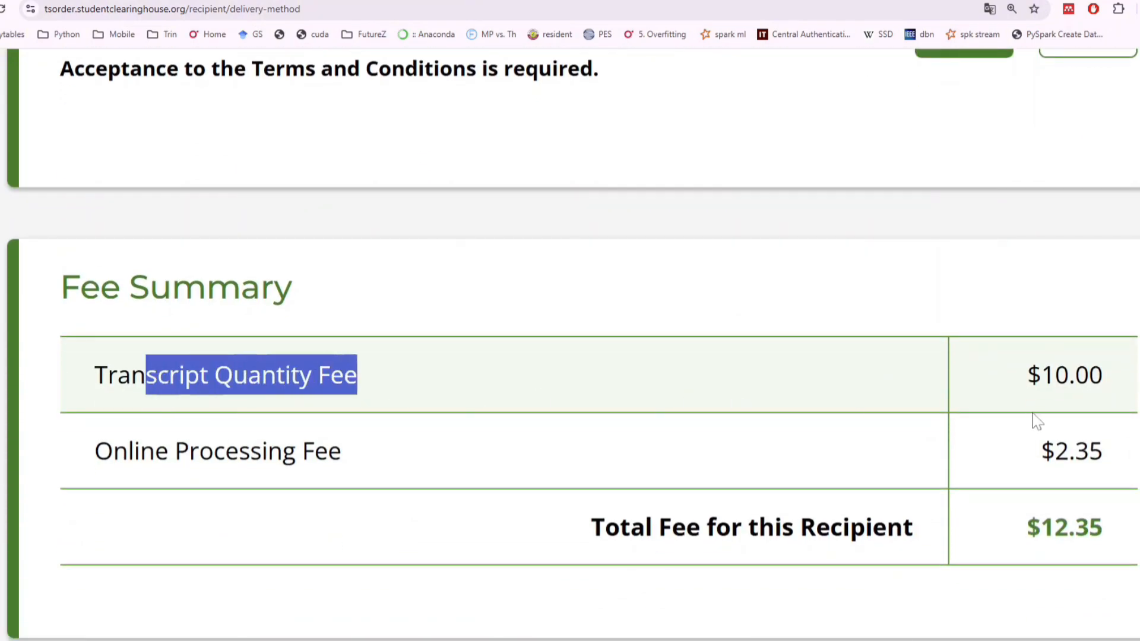
left_click_drag(1041, 376, 1108, 383)
left_click_drag(114, 452, 298, 451)
left_click_drag(1054, 451, 1122, 465)
scroll(1123, 466, "down", 1)
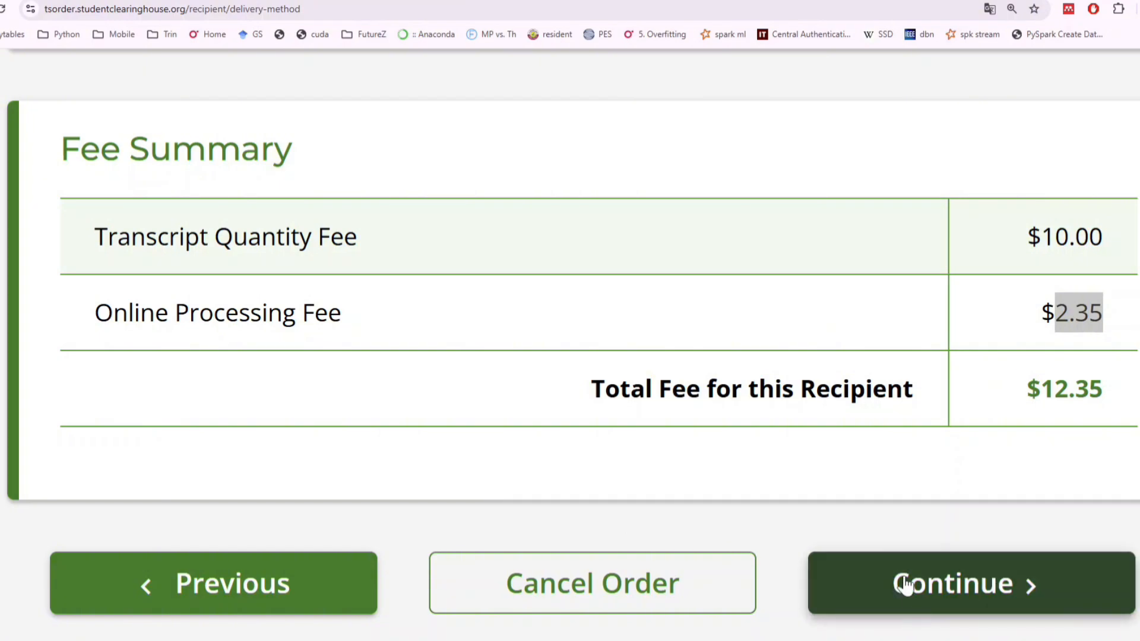
left_click(889, 586)
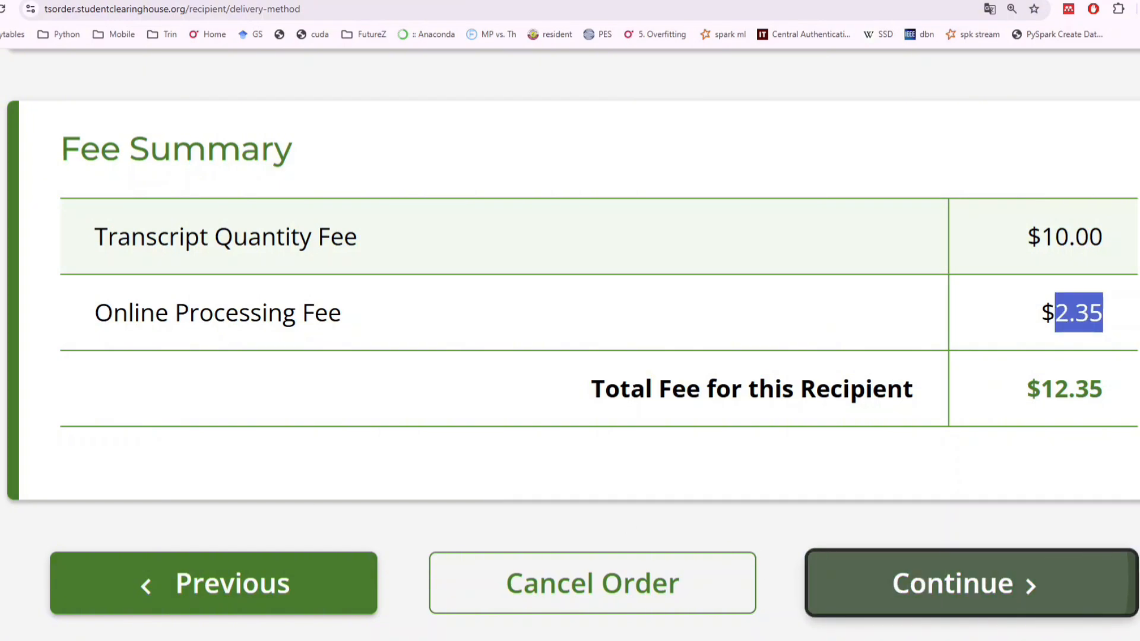
Step: Review the pending order's recipient, processing option, delivery method, quantity and fees on the checkout page
scroll(661, 412, "down", 5)
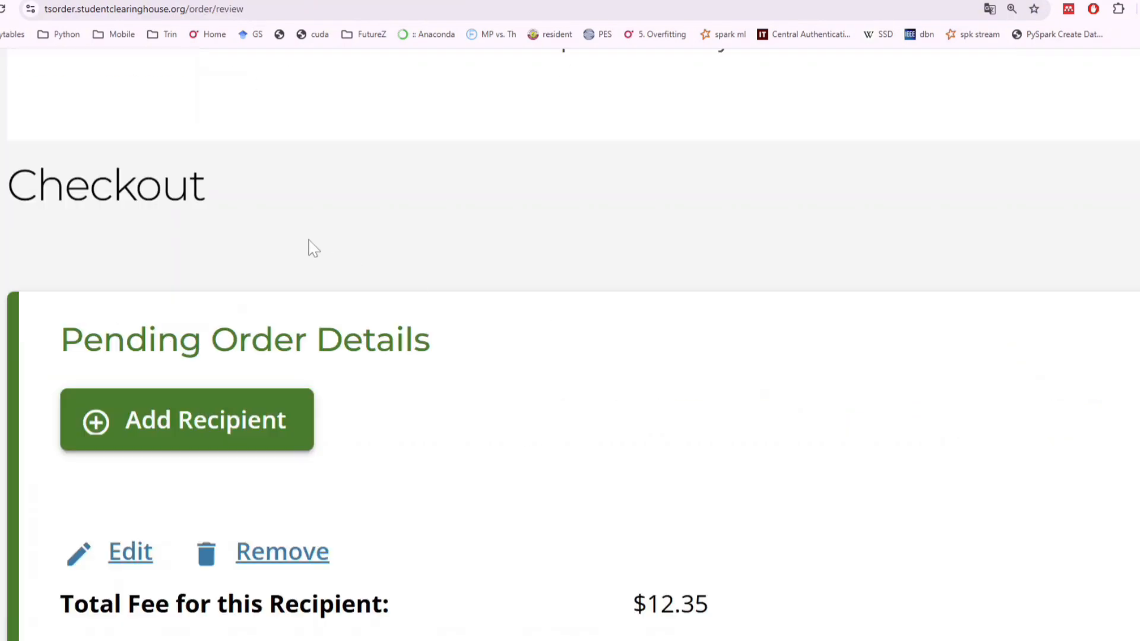
left_click_drag(89, 186, 376, 199)
scroll(204, 241, "down", 2)
scroll(375, 199, "down", 1)
scroll(375, 222, "down", 1)
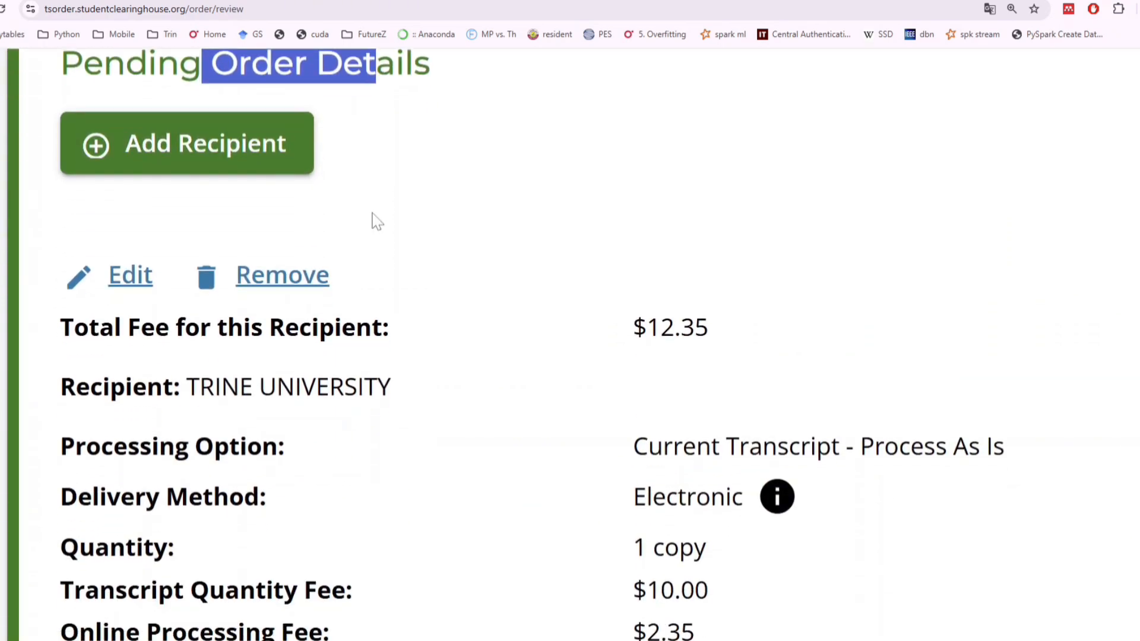
scroll(375, 221, "down", 2)
scroll(817, 410, "down", 6)
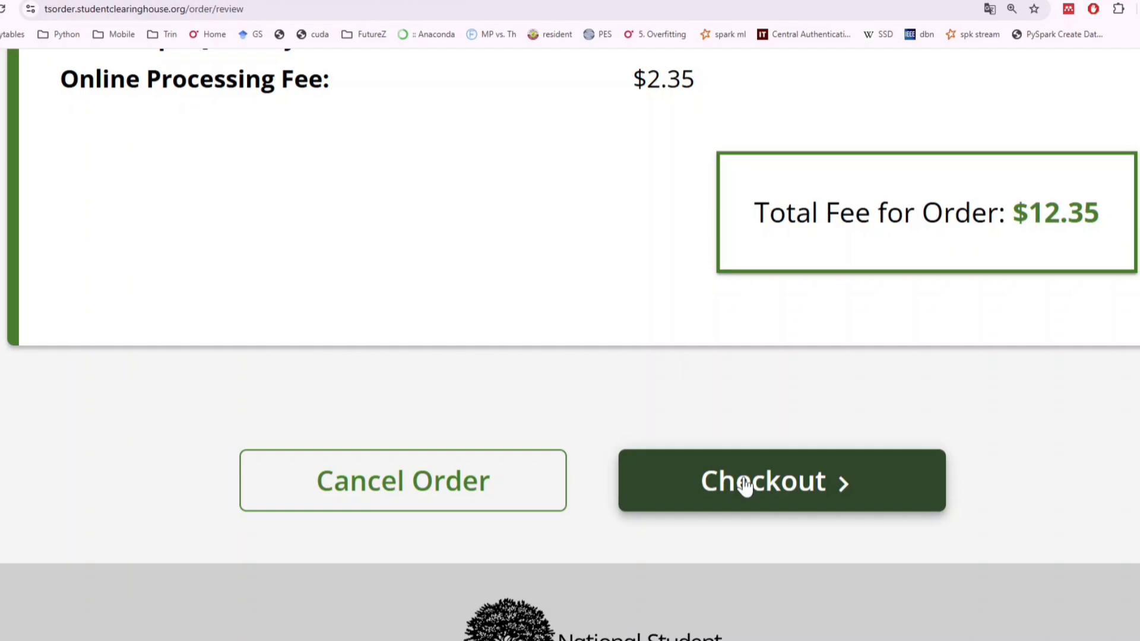
scroll(644, 391, "up", 8)
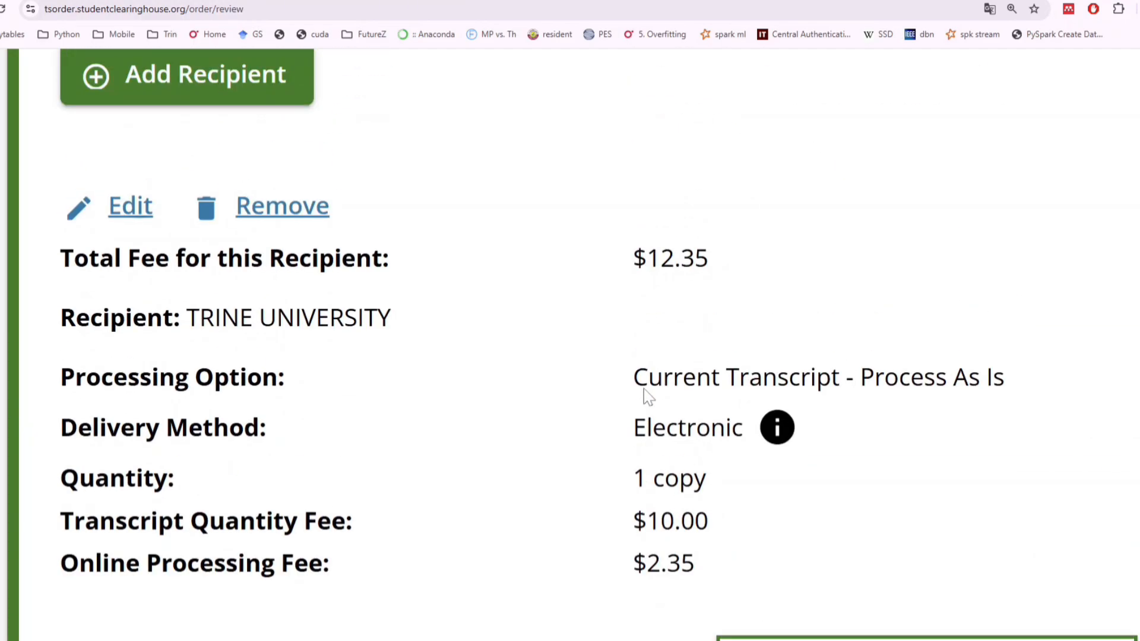
scroll(644, 390, "up", 9)
scroll(644, 395, "down", 7)
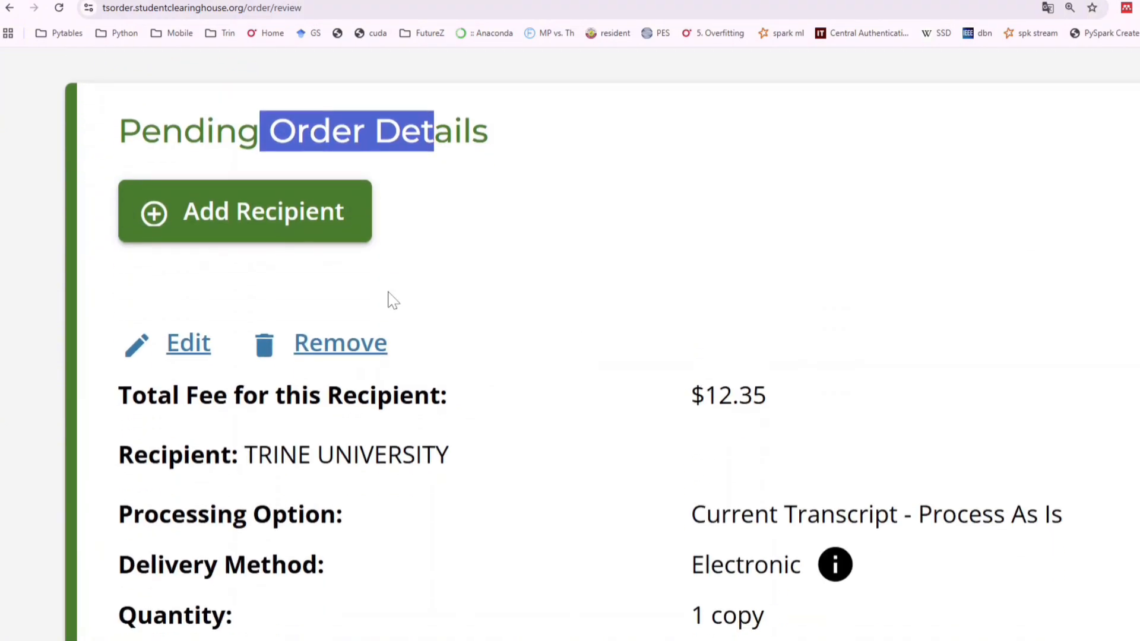
scroll(389, 300, "down", 1)
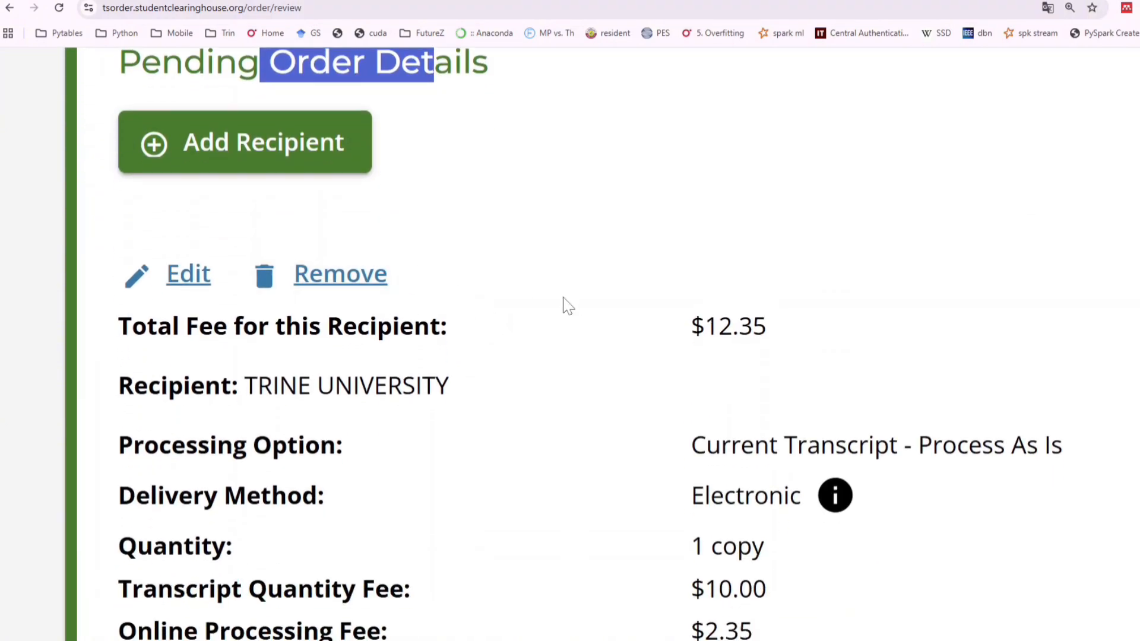
Step: Read the delivery instructions for the Electronic method, noting the College or University and Employer or Other recipient options, and close them
left_click(835, 495)
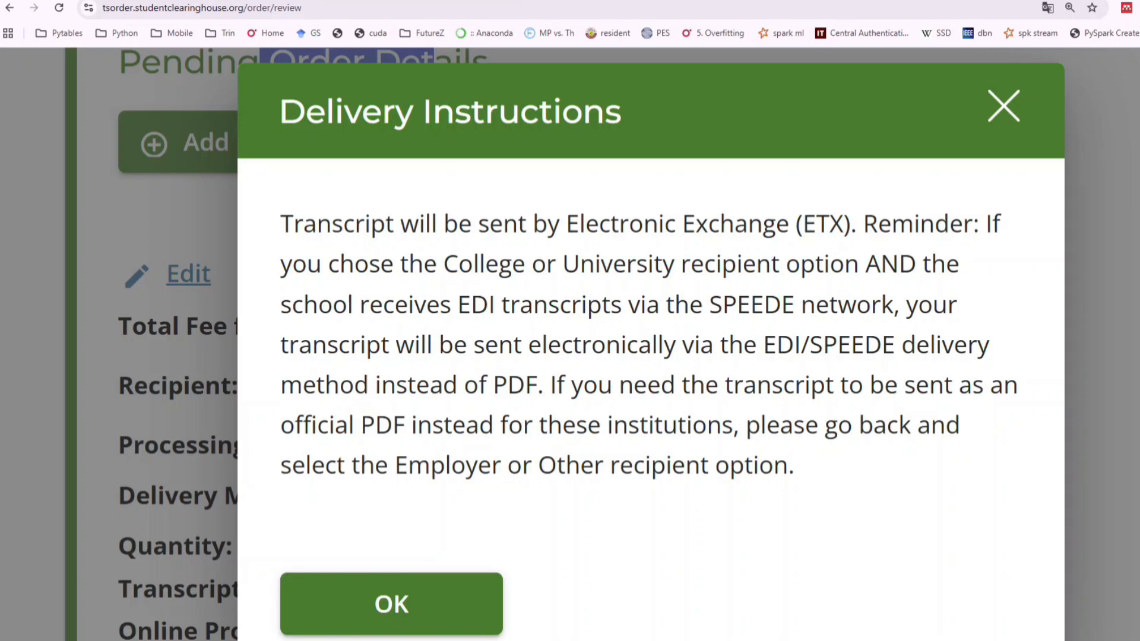
left_click_drag(438, 264, 674, 264)
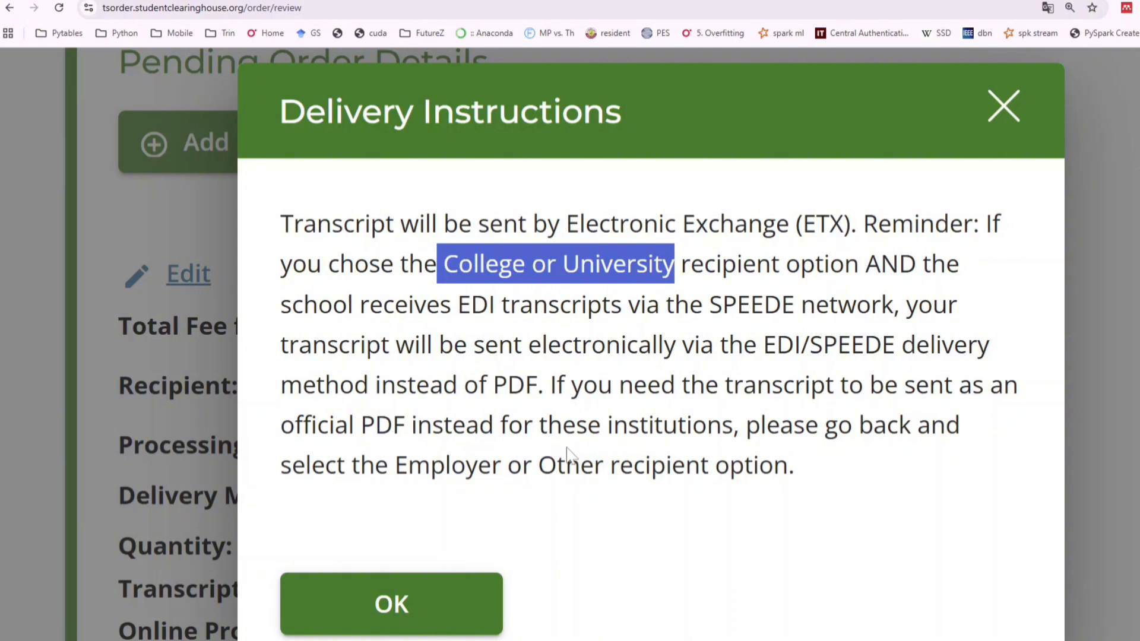
left_click_drag(395, 465, 709, 465)
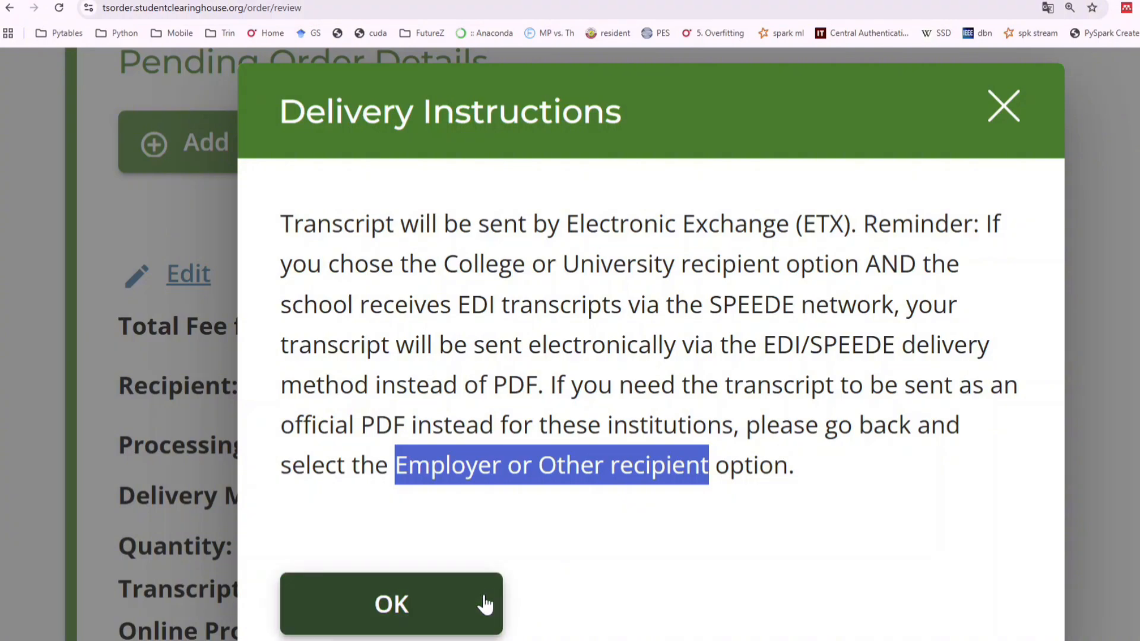
left_click(445, 628)
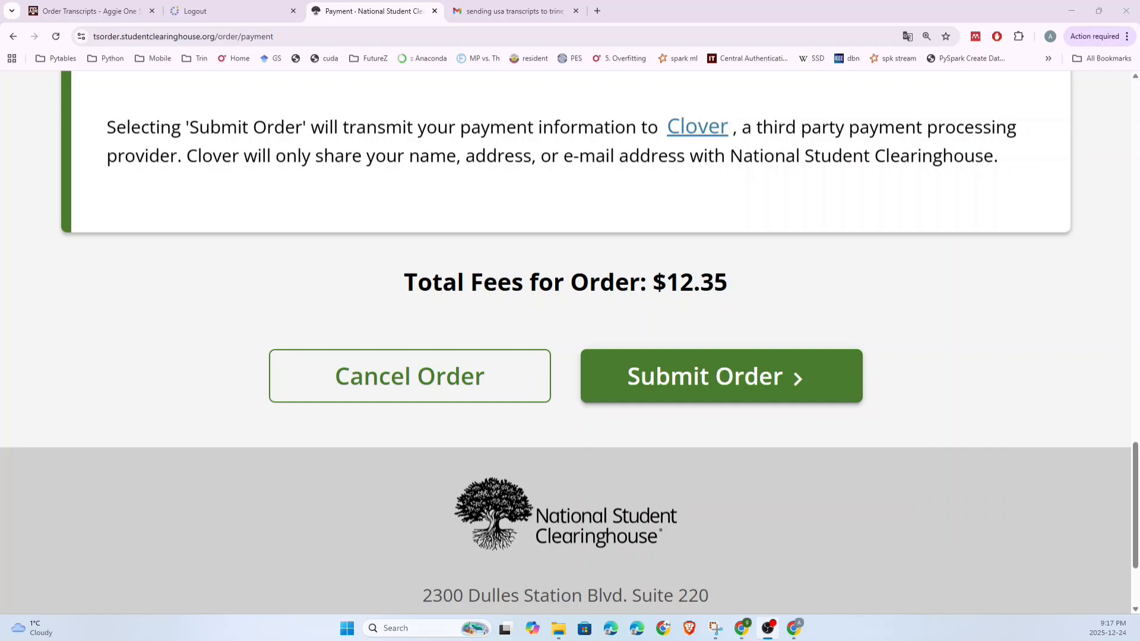
Step: Submit the transcript order with its payment information
left_click(722, 384)
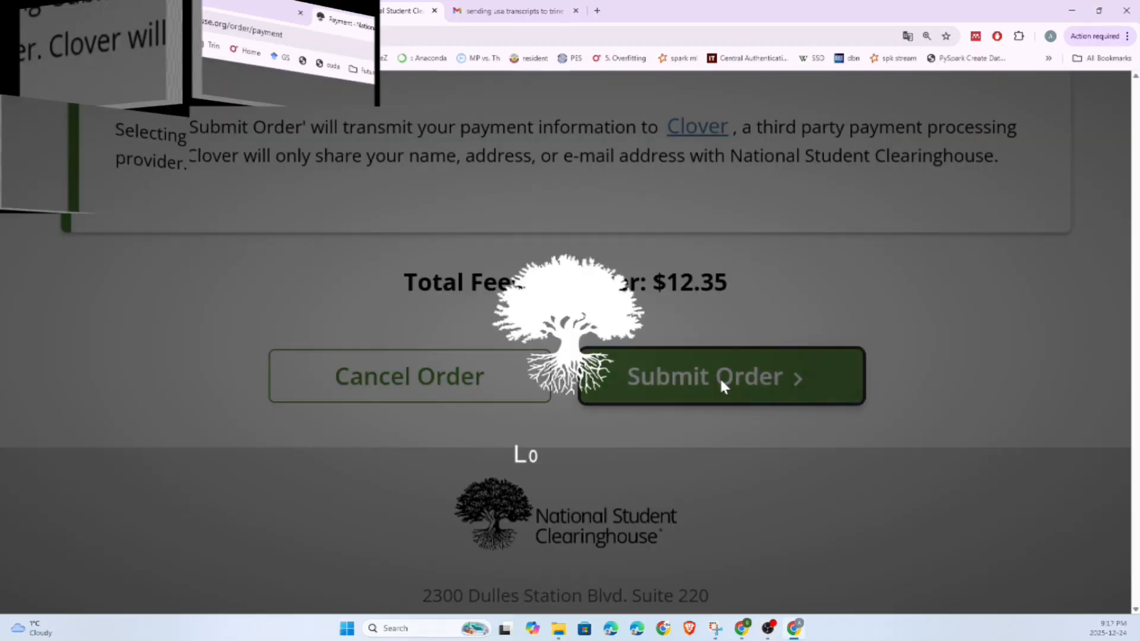